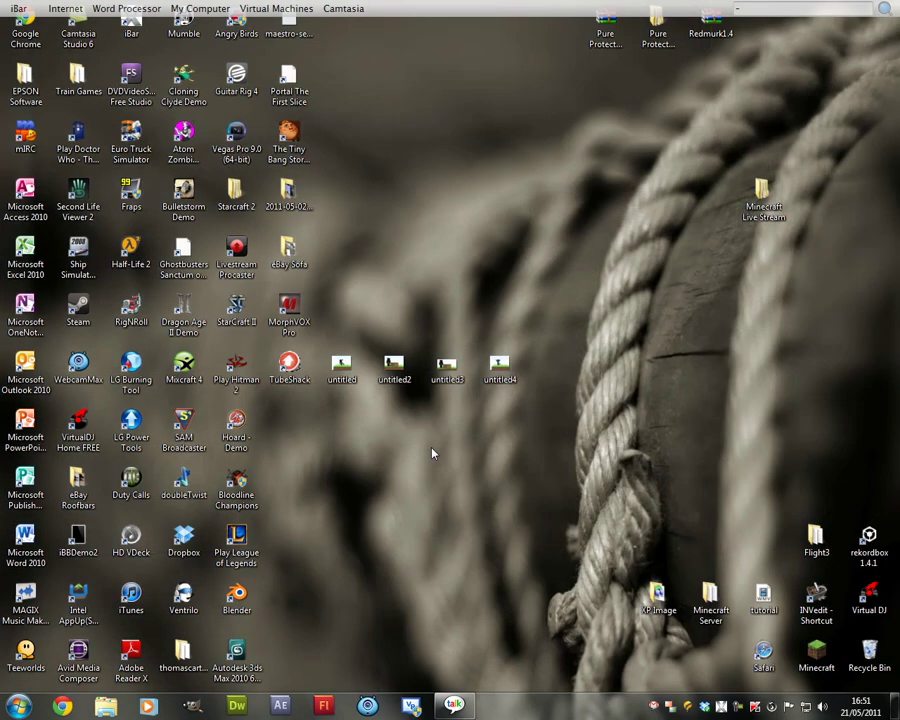
pyautogui.moveTo(78, 30); pyautogui.dragTo(565, 278)
pyautogui.moveTo(488, 234); pyautogui.dragTo(490, 240)
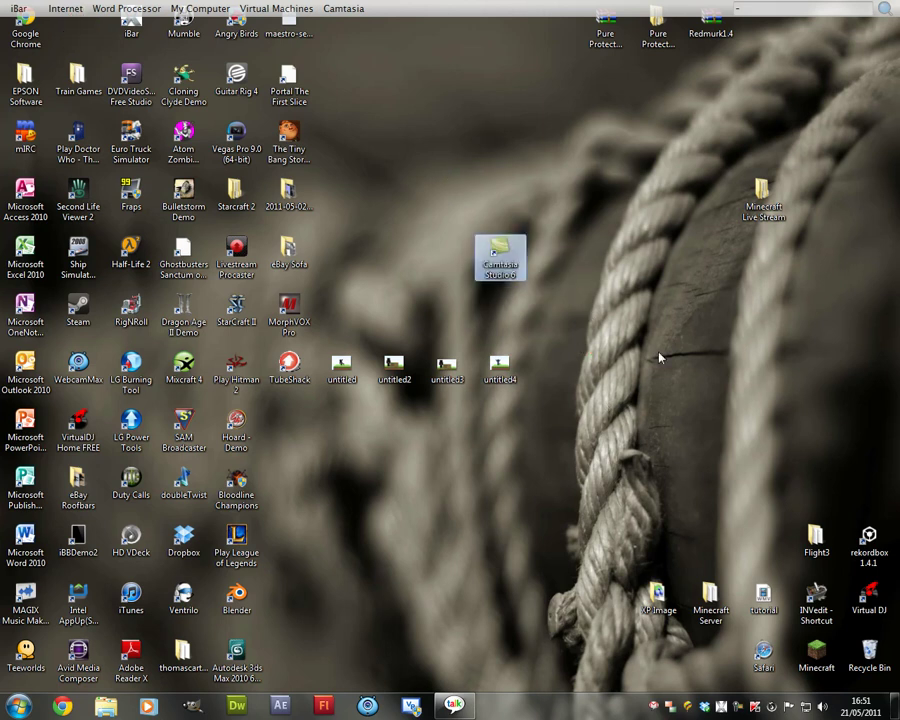
pyautogui.moveTo(512, 262); pyautogui.dragTo(92, 38)
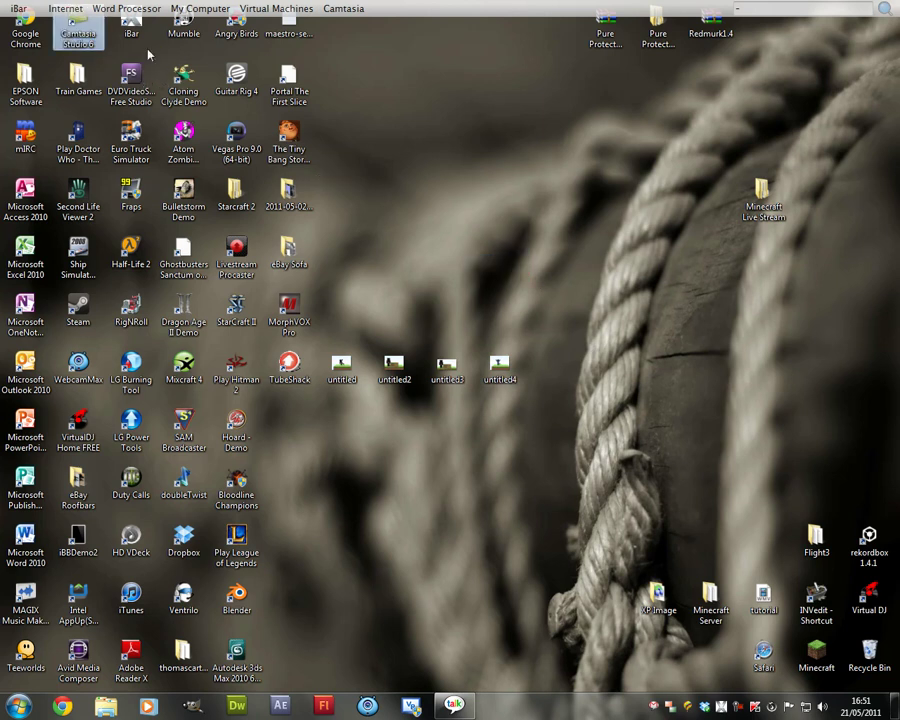
pyautogui.click(410, 124)
# Launch Adobe Premiere Pro CS4 from the installed programs
pyautogui.click(18, 706)
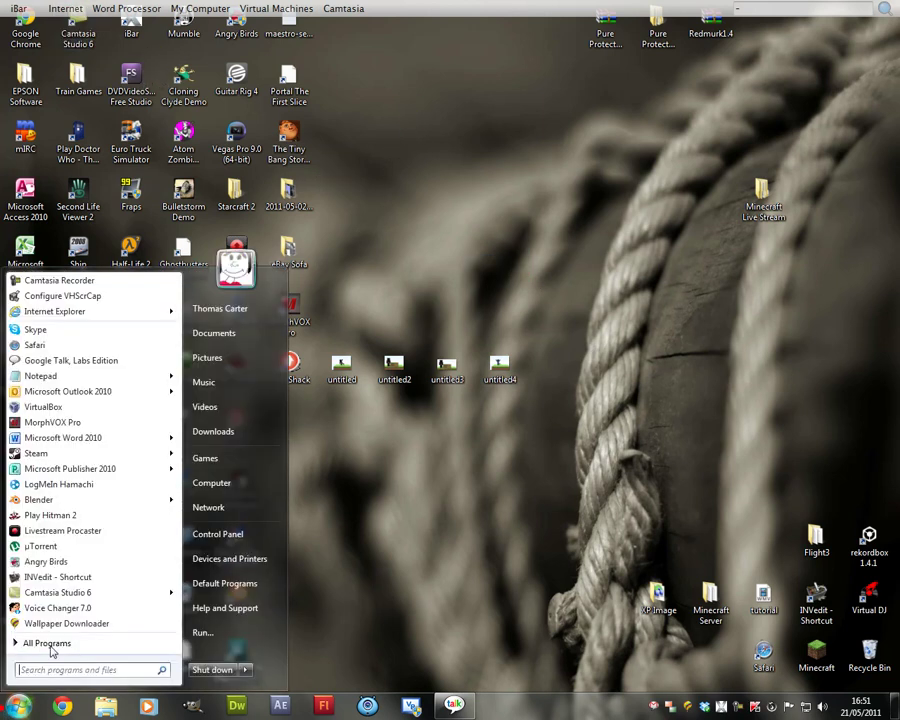
pyautogui.click(51, 645)
pyautogui.moveTo(176, 507); pyautogui.dragTo(194, 297)
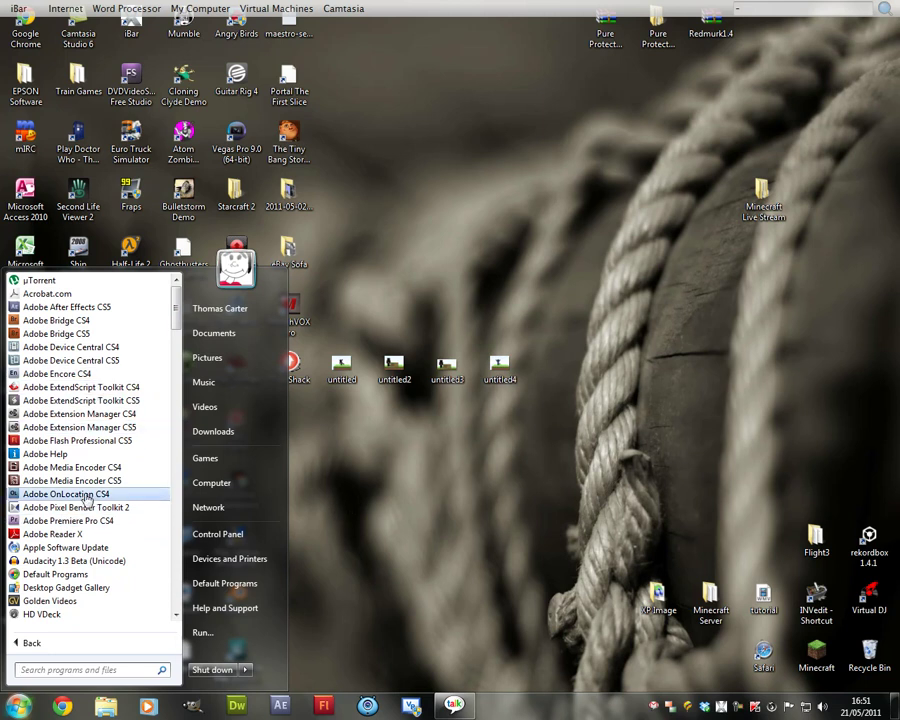
pyautogui.click(112, 521)
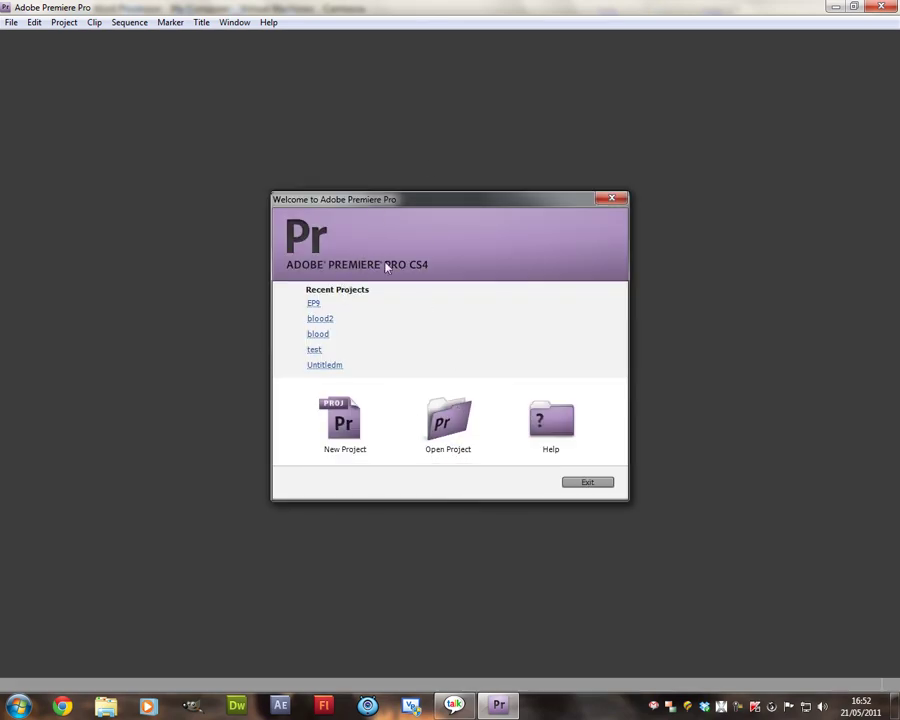
# Open the recent project EP9 from the welcome window
pyautogui.moveTo(416, 201); pyautogui.dragTo(394, 197)
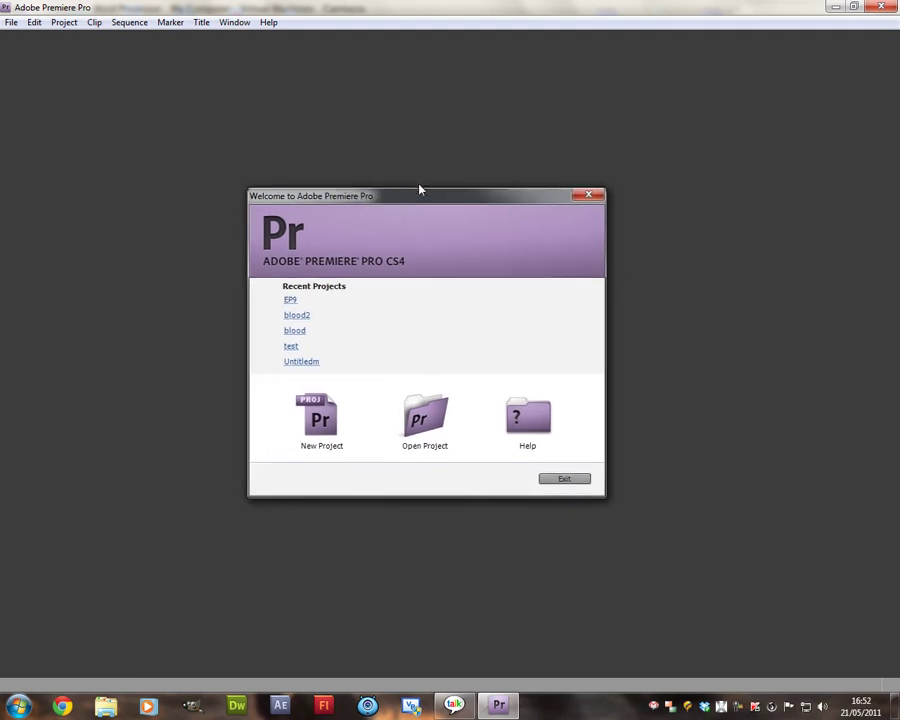
pyautogui.moveTo(420, 203); pyautogui.dragTo(414, 199)
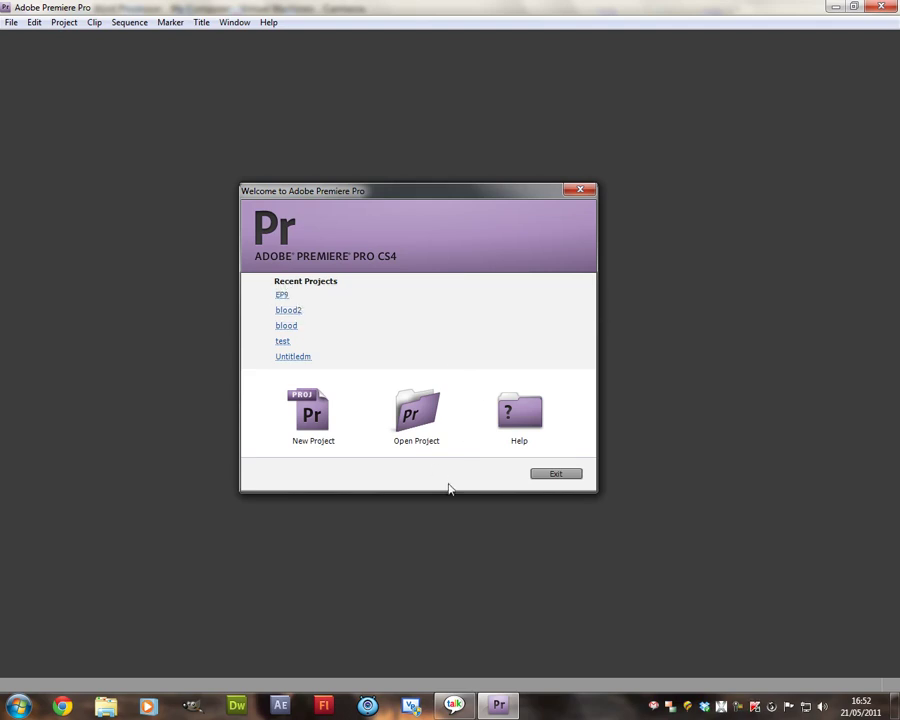
pyautogui.click(282, 296)
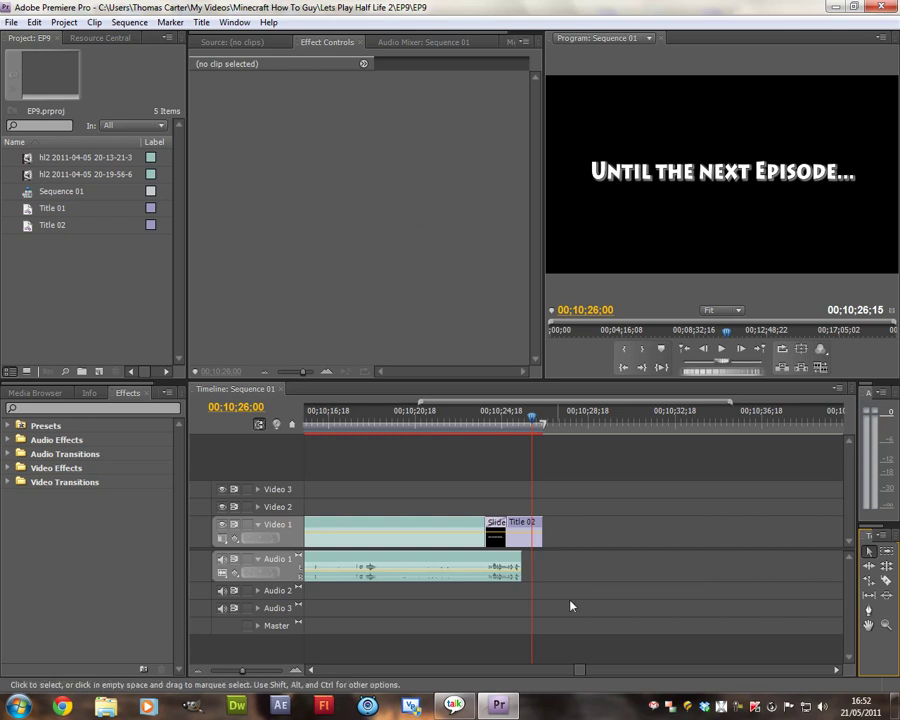
# Look over the clips of Sequence 01 and return the playhead to the start of the sequence
pyautogui.moveTo(241, 670); pyautogui.dragTo(223, 672)
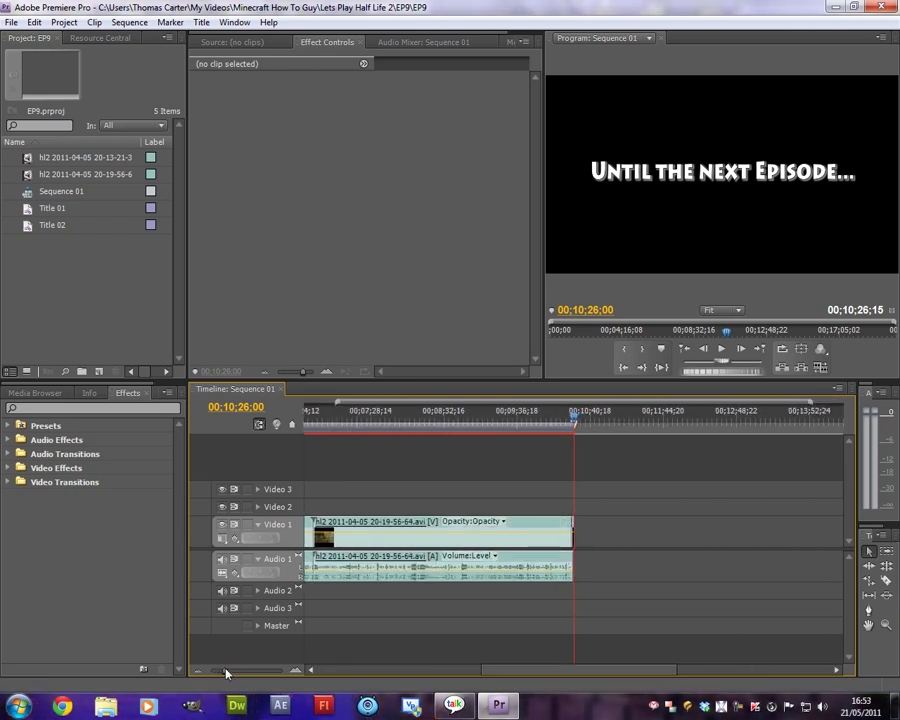
pyautogui.moveTo(474, 669); pyautogui.dragTo(322, 662)
pyautogui.moveTo(224, 672); pyautogui.dragTo(227, 675)
pyautogui.moveTo(555, 669); pyautogui.dragTo(224, 674)
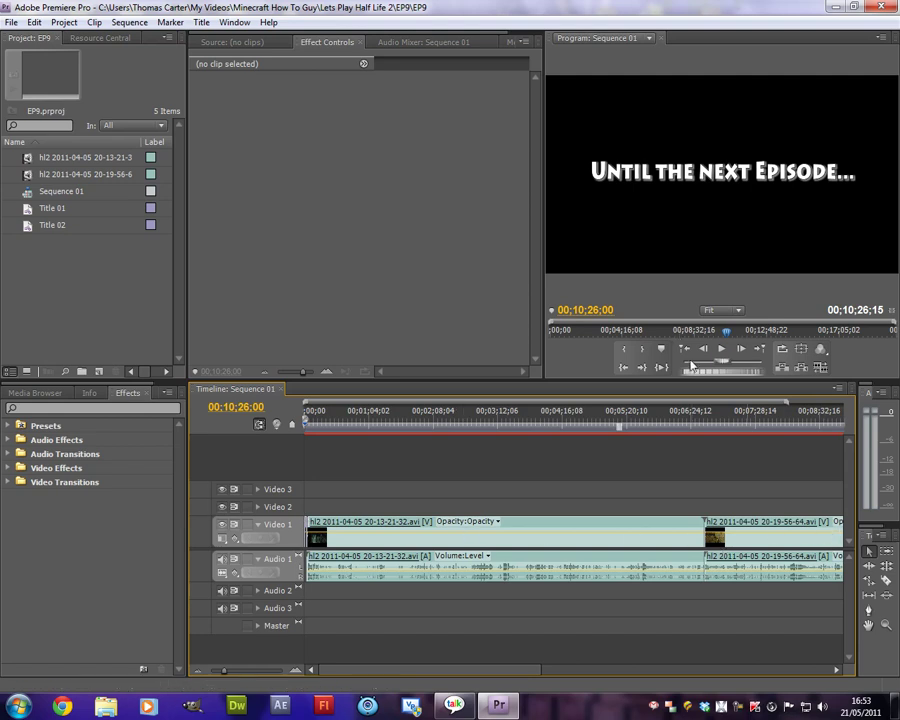
pyautogui.click(720, 350)
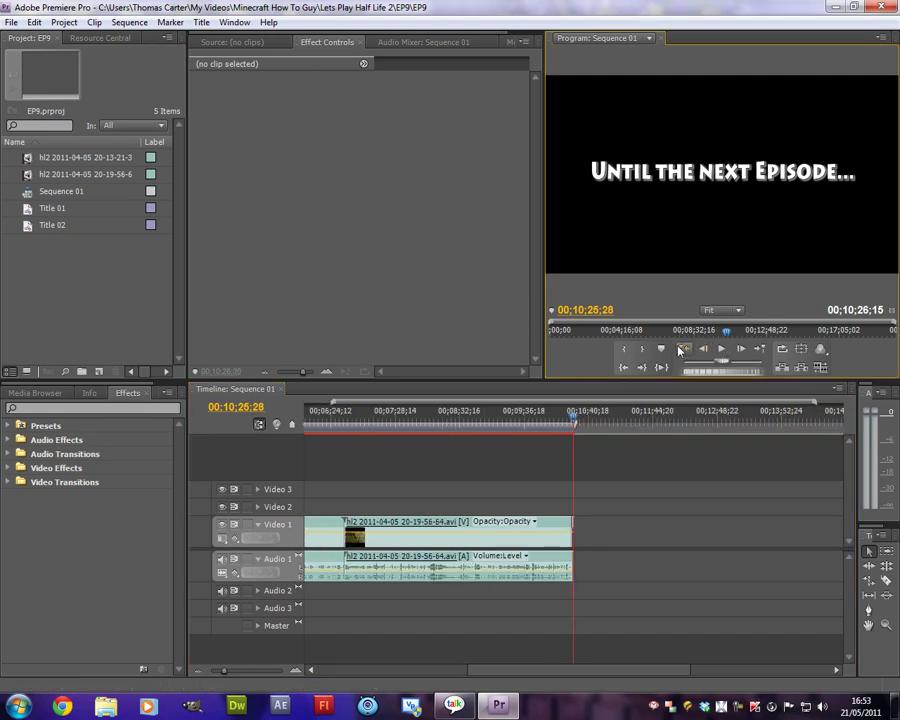
pyautogui.click(687, 349)
pyautogui.click(687, 349)
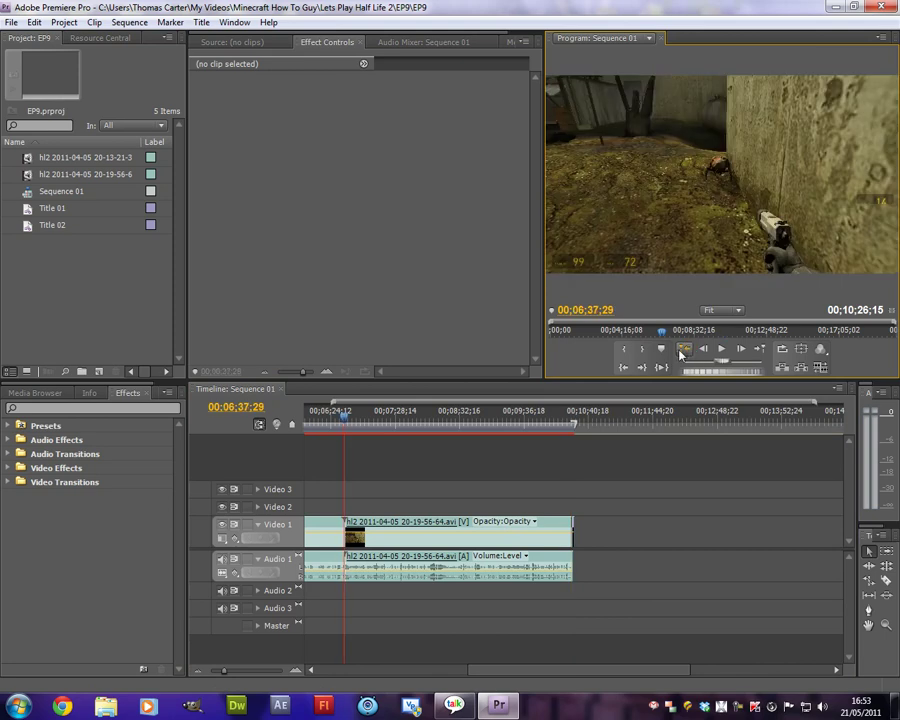
pyautogui.click(684, 350)
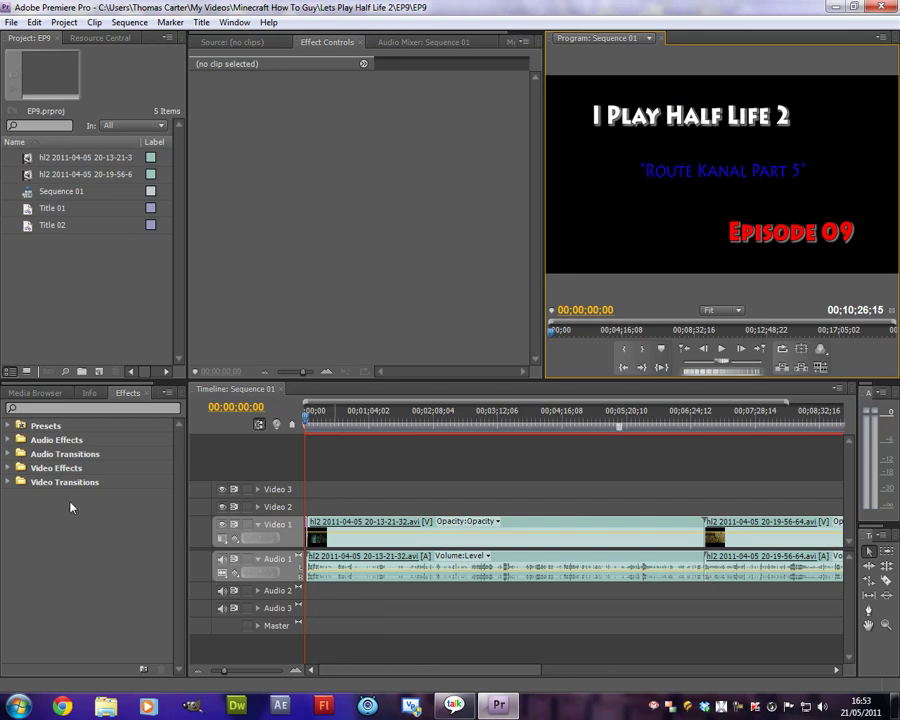
pyautogui.moveTo(115, 325); pyautogui.dragTo(14, 276)
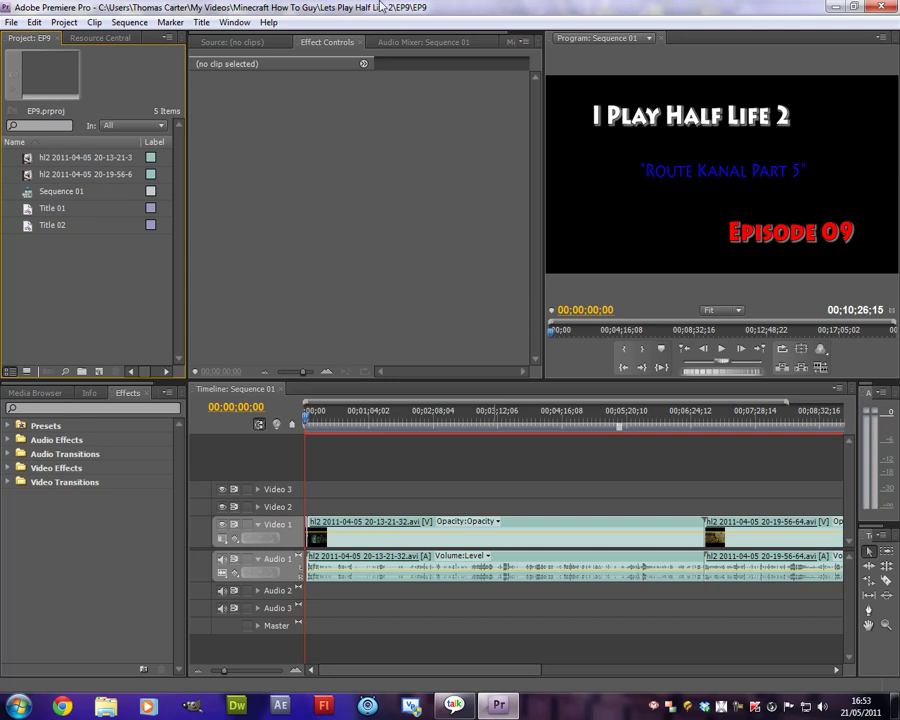
pyautogui.click(11, 23)
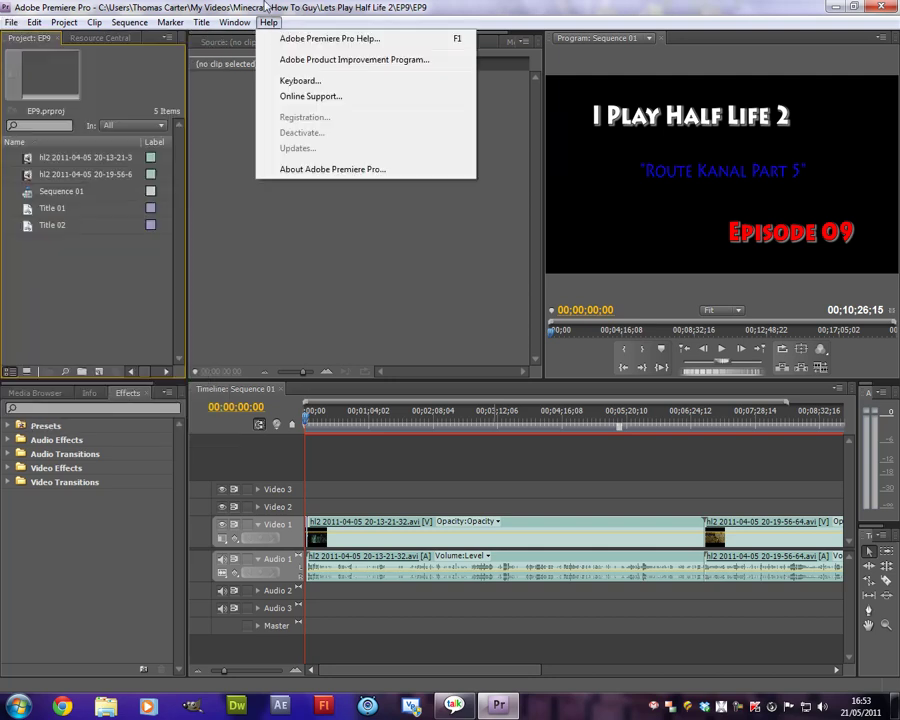
pyautogui.click(276, 7)
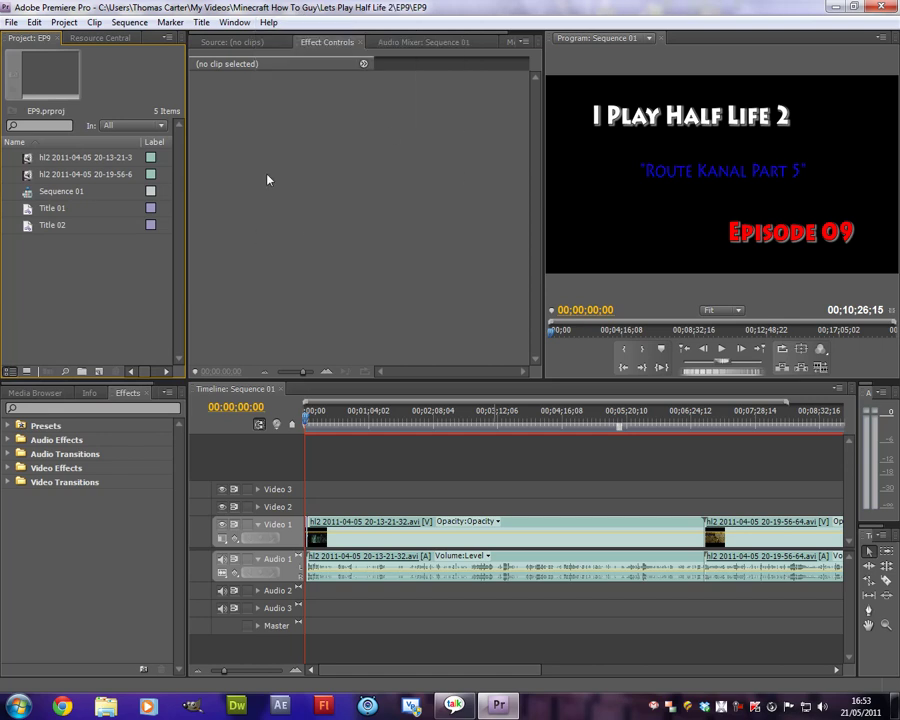
# Save the project under the name EP10 in a new EP10 folder inside the Lets Play Half Life 2 folder
pyautogui.click(11, 22)
pyautogui.click(40, 152)
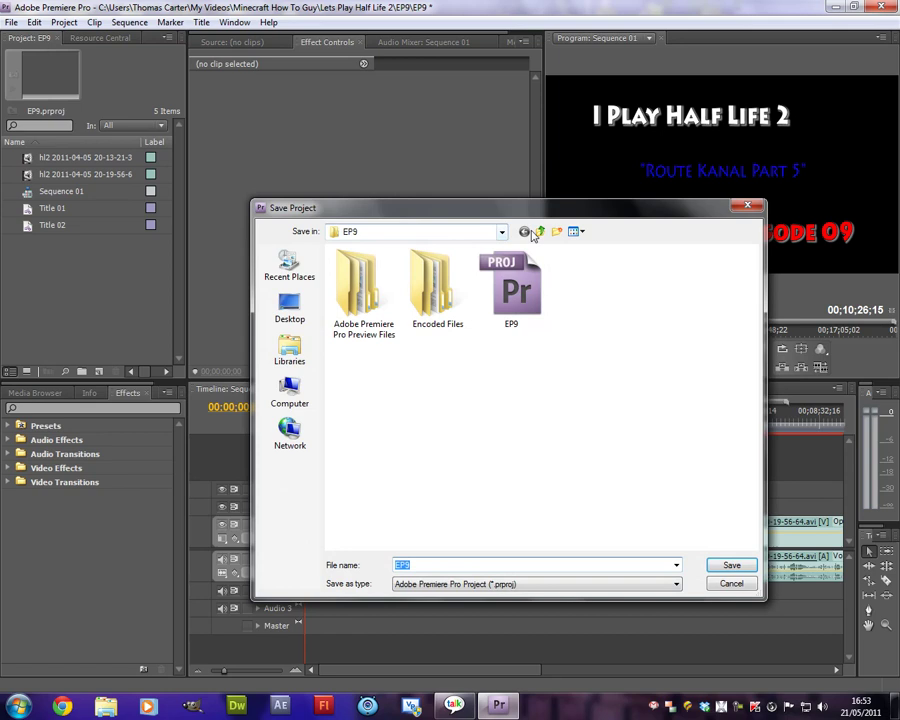
pyautogui.click(537, 231)
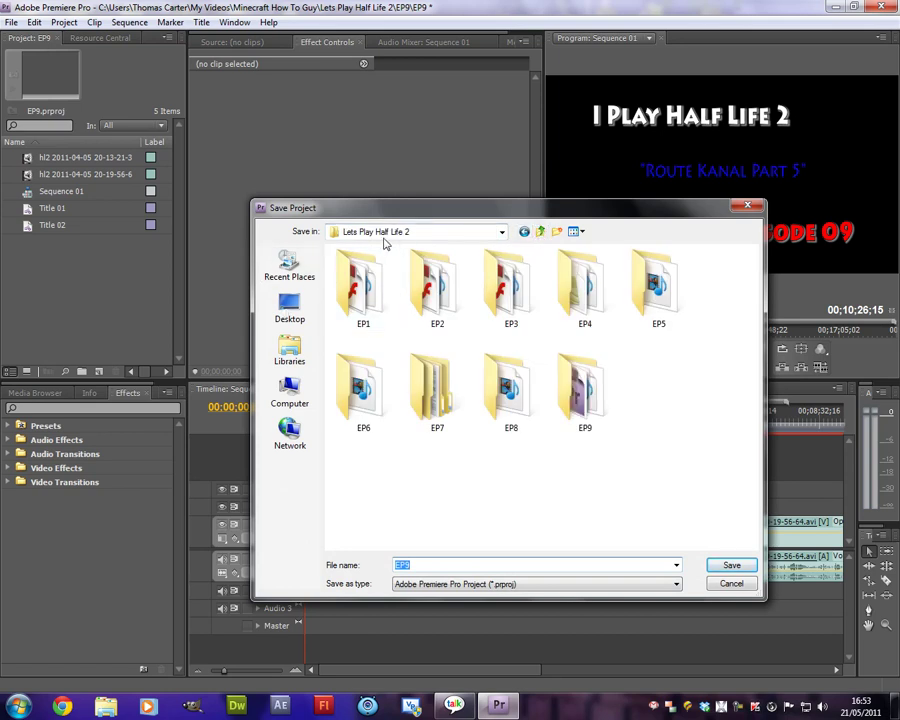
pyautogui.click(557, 231)
pyautogui.write('EP10')
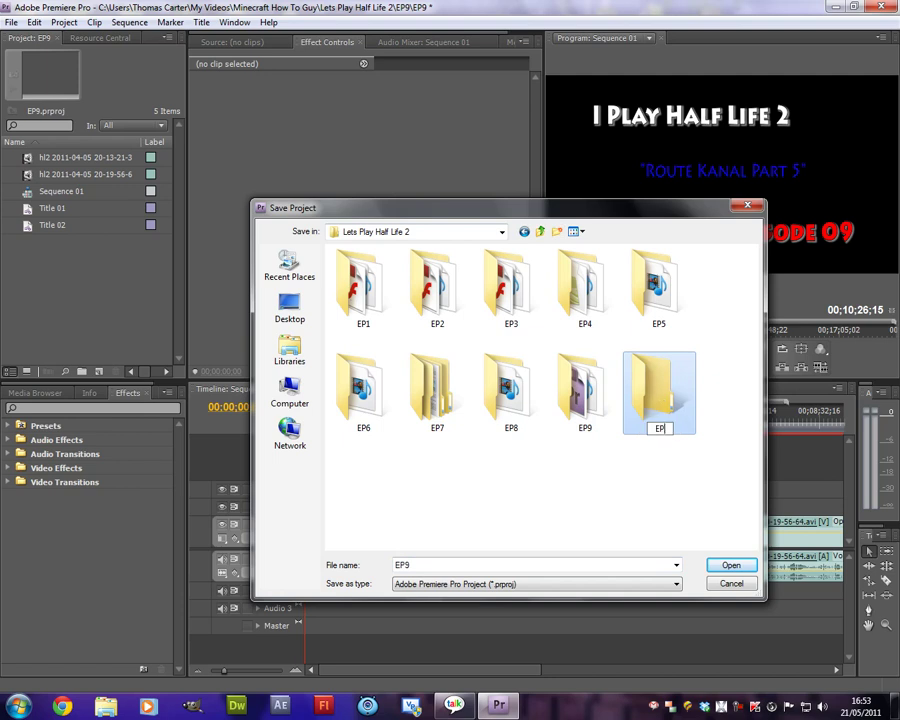
pyautogui.doubleClick(660, 395)
pyautogui.doubleClick(512, 562)
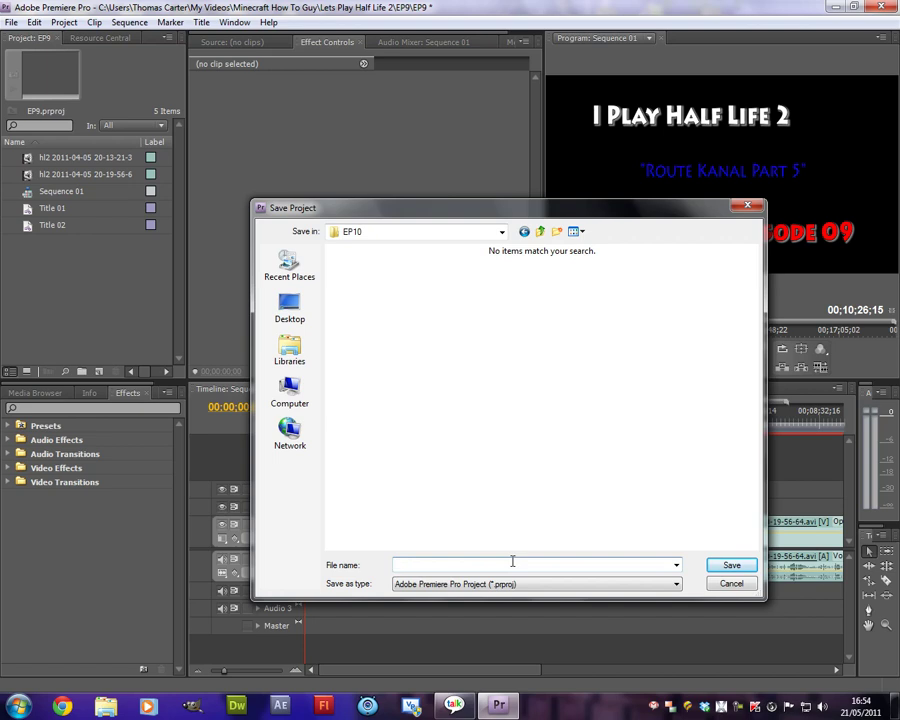
pyautogui.press('Return')
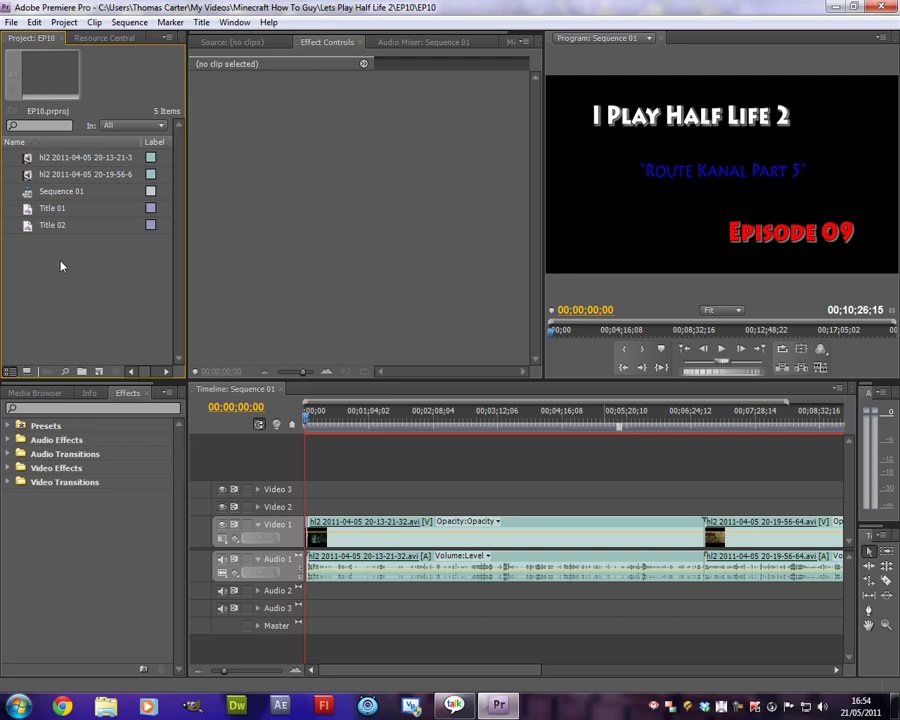
# Clear both hl2 gameplay clips with their audio from the Sequence 01 timeline
pyautogui.moveTo(99, 240); pyautogui.dragTo(66, 230)
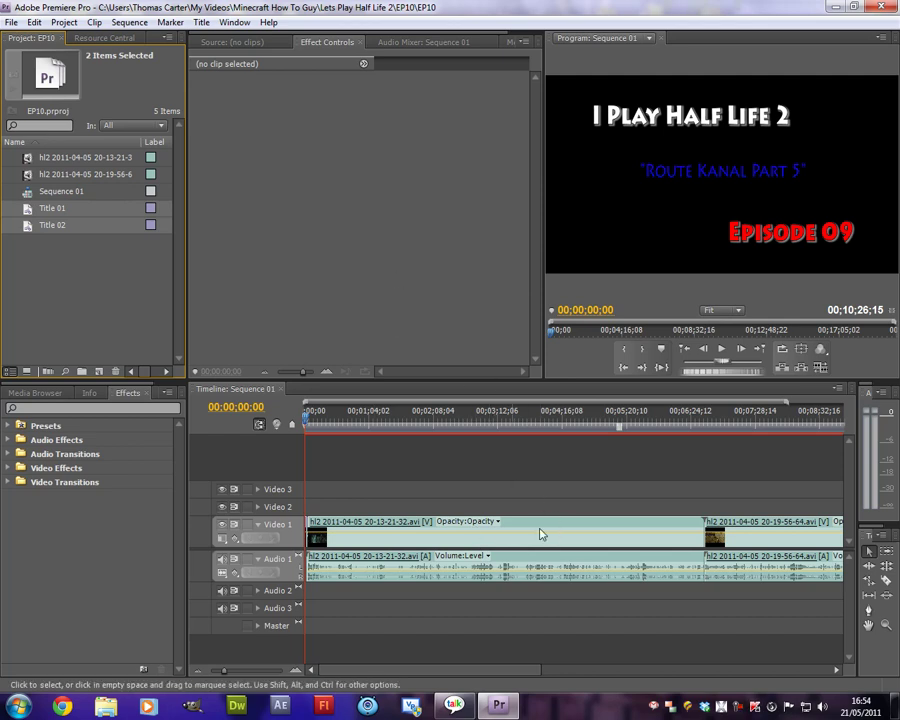
pyautogui.click(591, 533)
pyautogui.rightClick(591, 533)
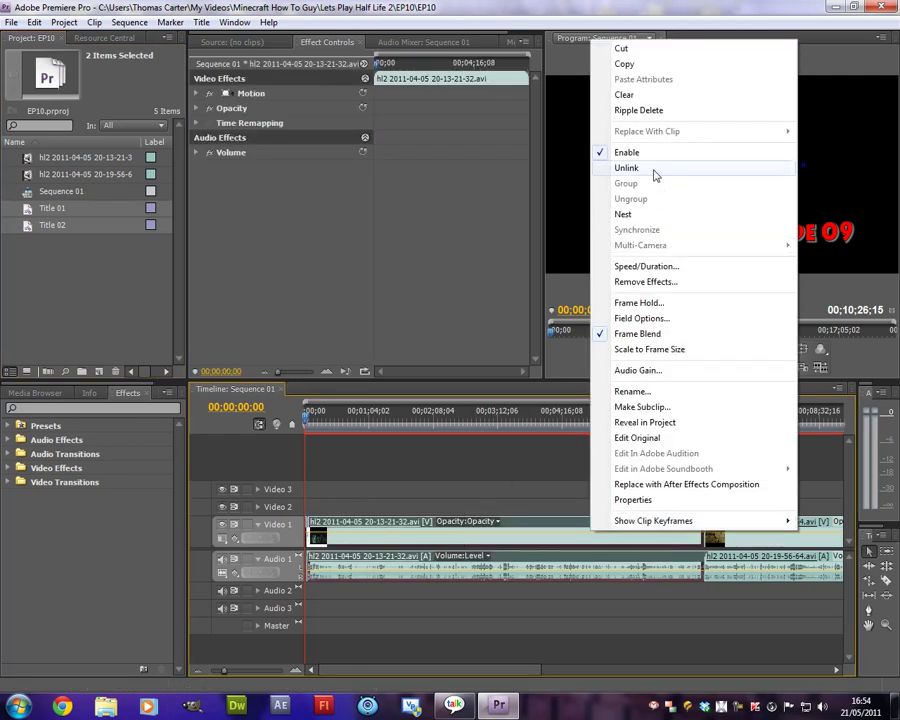
pyautogui.click(624, 94)
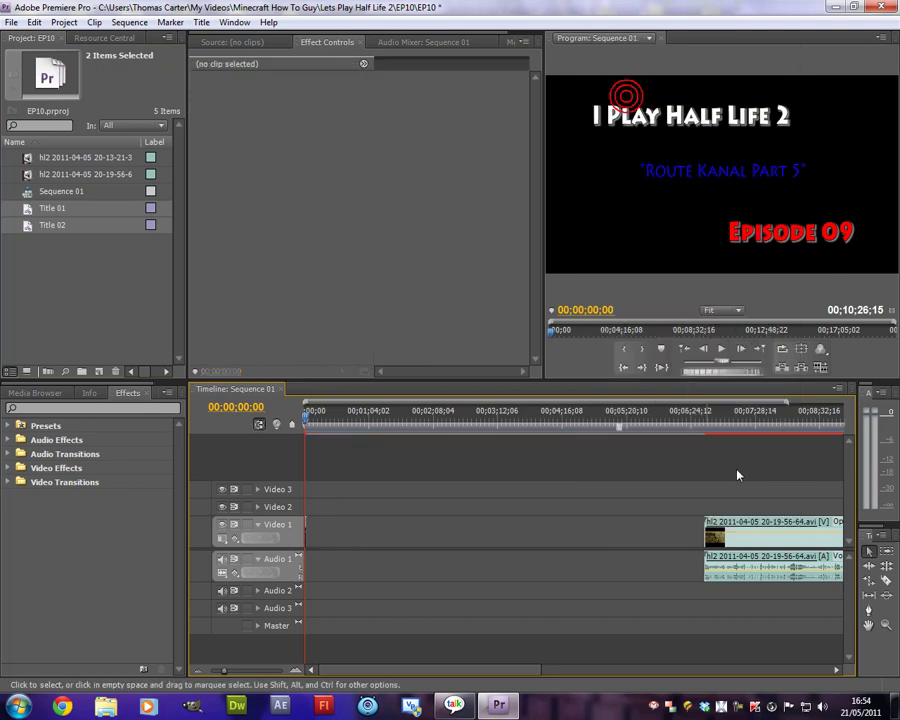
pyautogui.rightClick(757, 519)
pyautogui.click(742, 84)
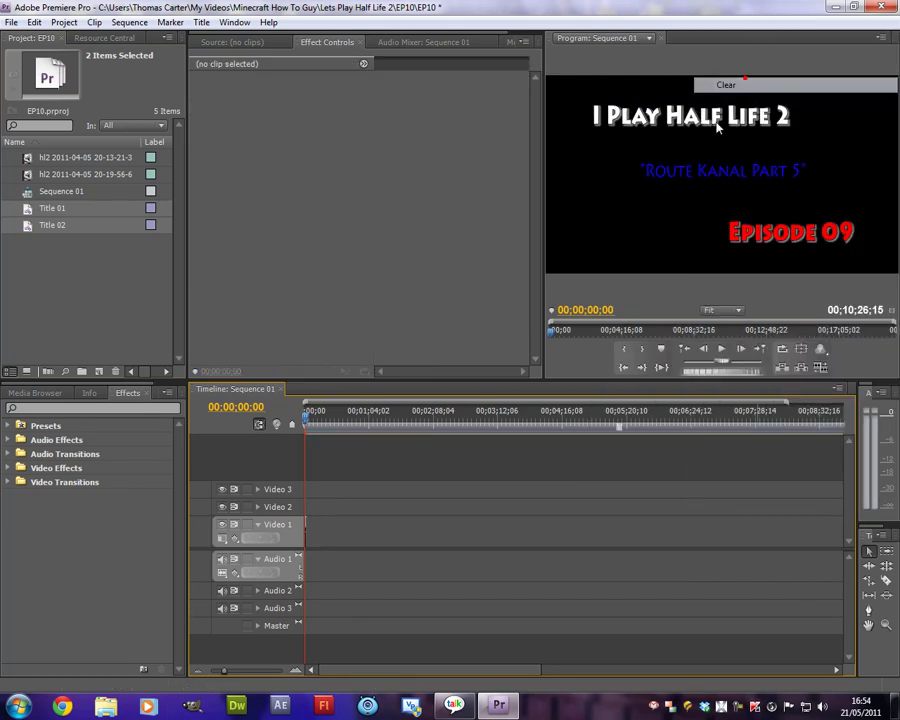
# Clear the closing Title 02 clip from the end of the timeline, leaving the opening title in place
pyautogui.moveTo(536, 672); pyautogui.dragTo(623, 665)
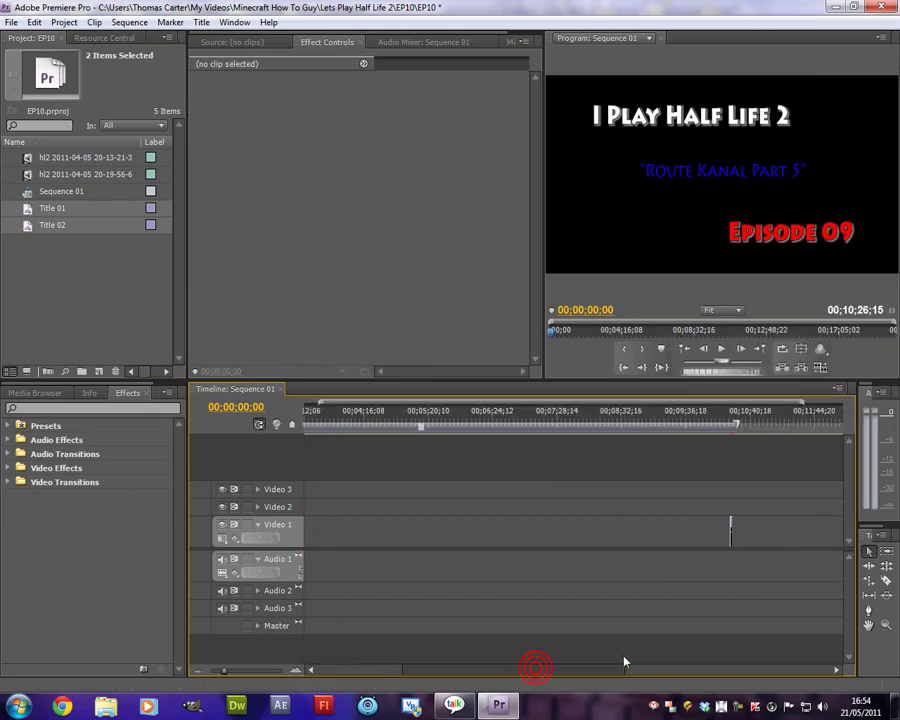
pyautogui.rightClick(724, 530)
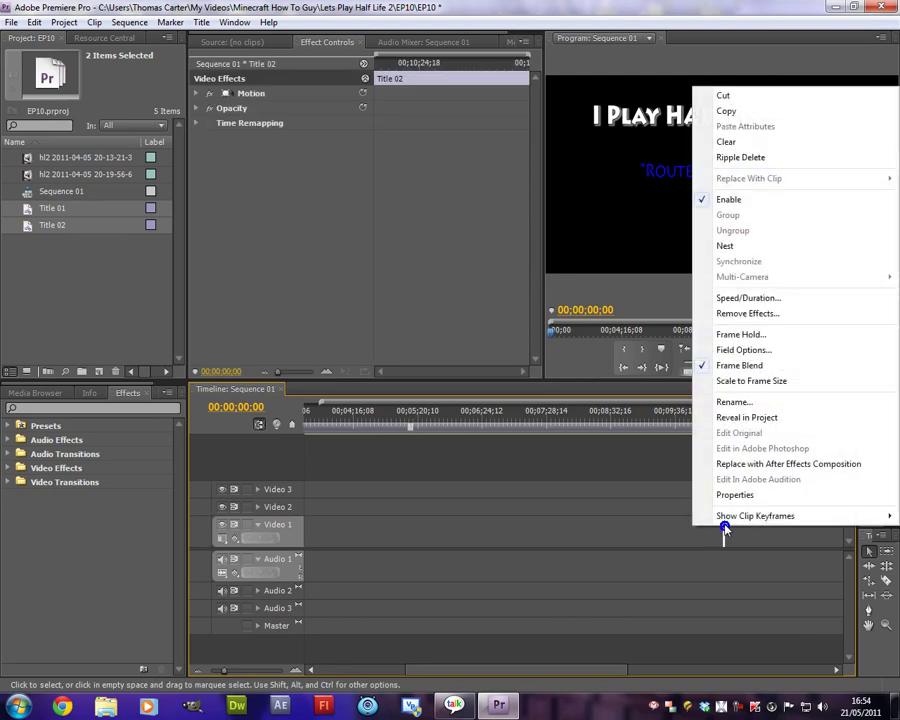
pyautogui.click(750, 142)
pyautogui.moveTo(500, 673); pyautogui.dragTo(358, 675)
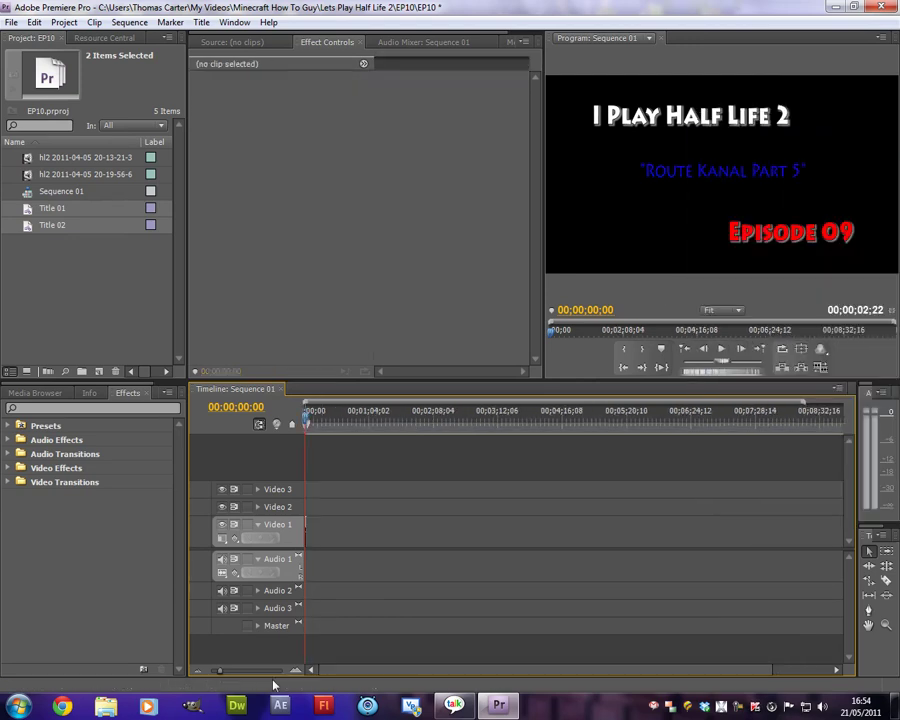
pyautogui.moveTo(226, 674); pyautogui.dragTo(250, 676)
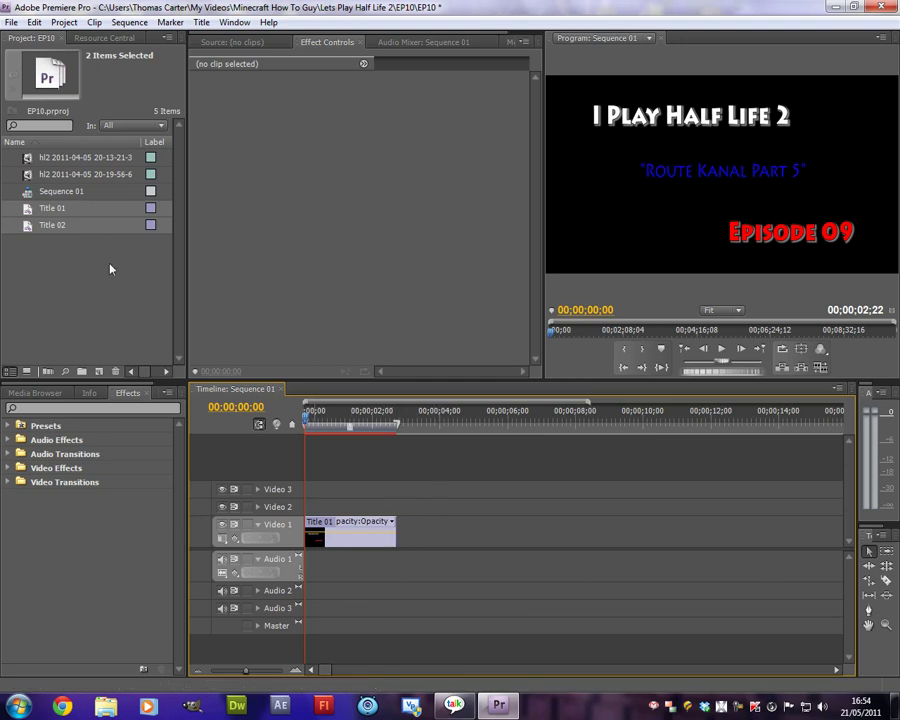
pyautogui.click(76, 275)
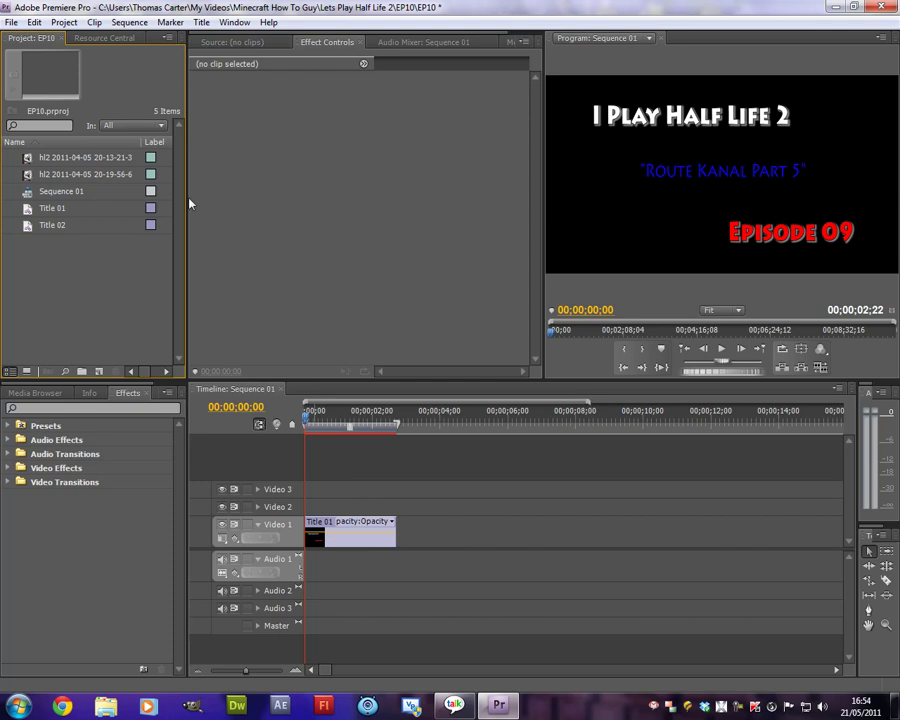
pyautogui.rightClick(64, 283)
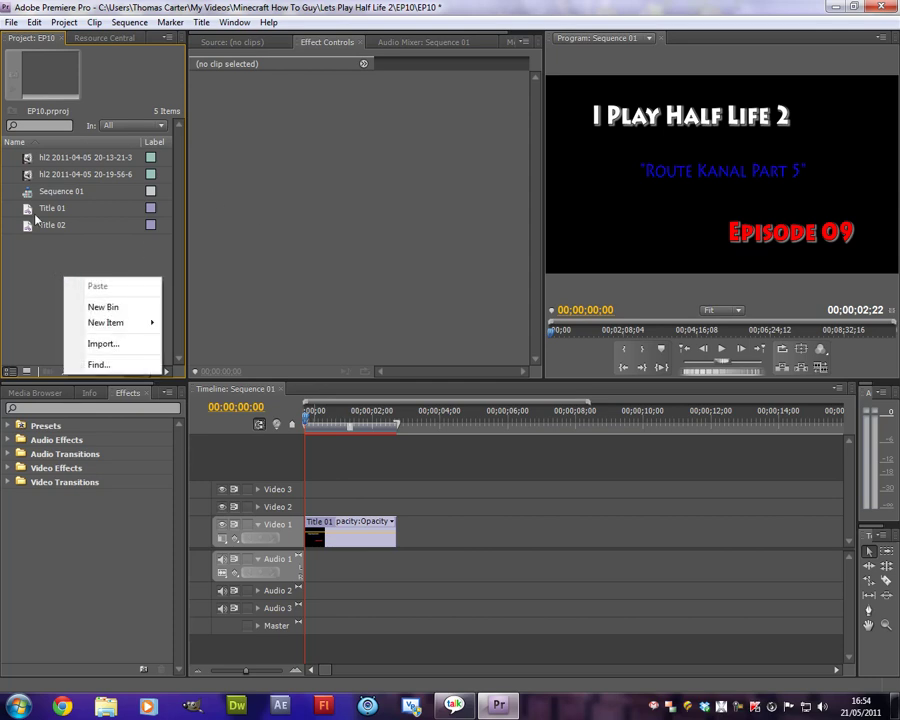
pyautogui.moveTo(127, 326)
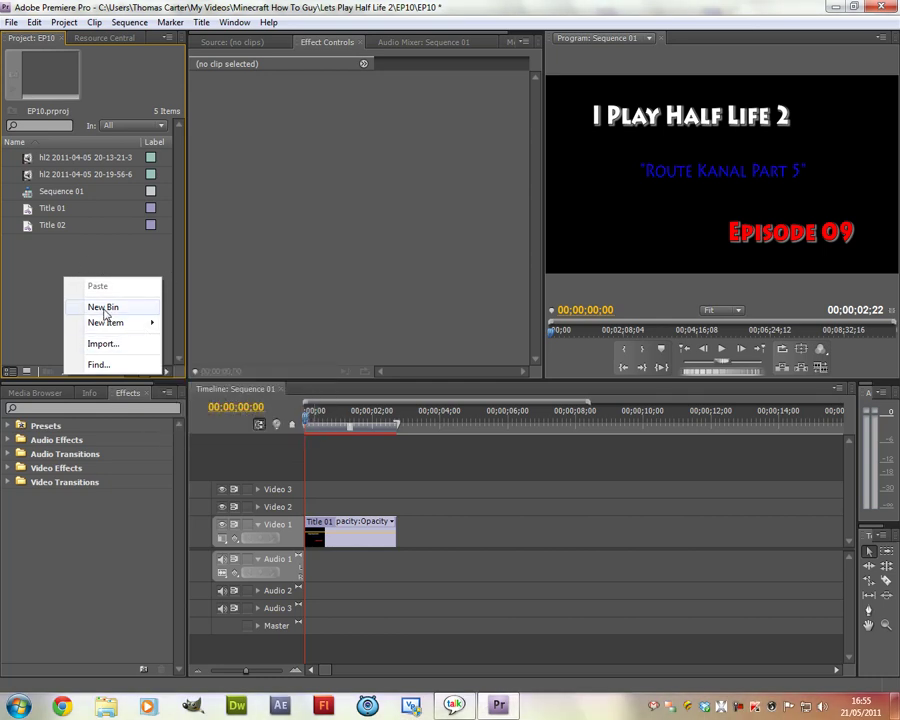
pyautogui.click(49, 305)
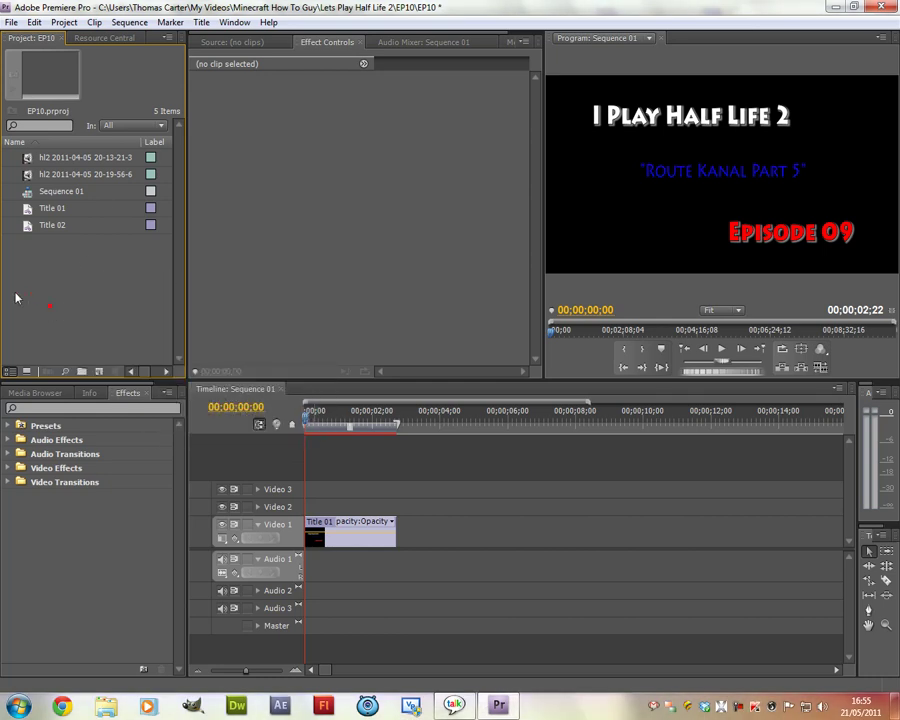
# Clear both hl2 gameplay clips from the project's media list, keeping Sequence 01 and the two titles
pyautogui.doubleClick(90, 174)
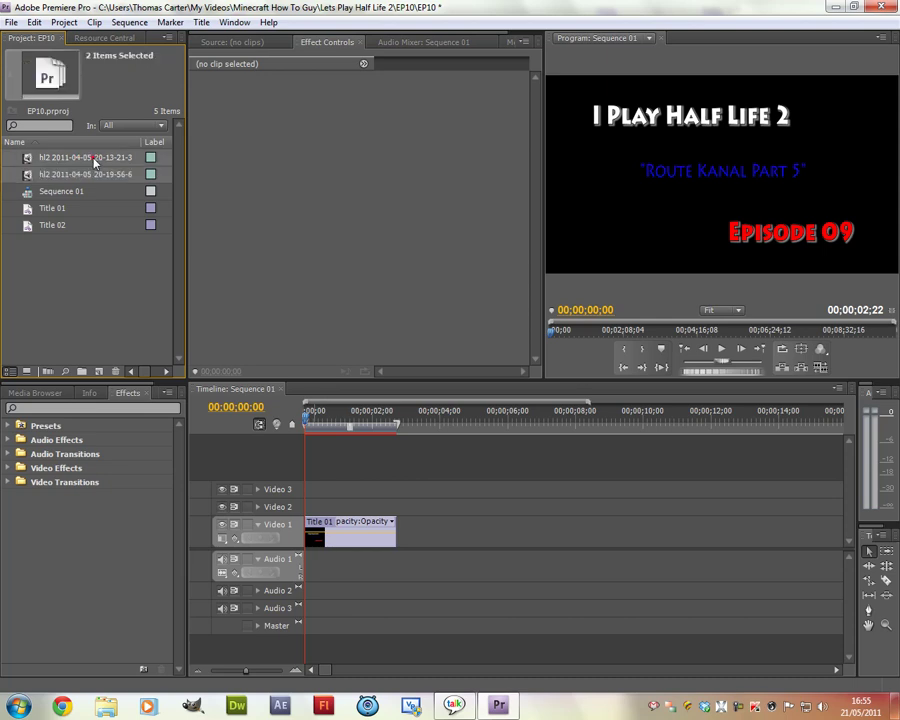
pyautogui.doubleClick(95, 162)
pyautogui.rightClick(96, 162)
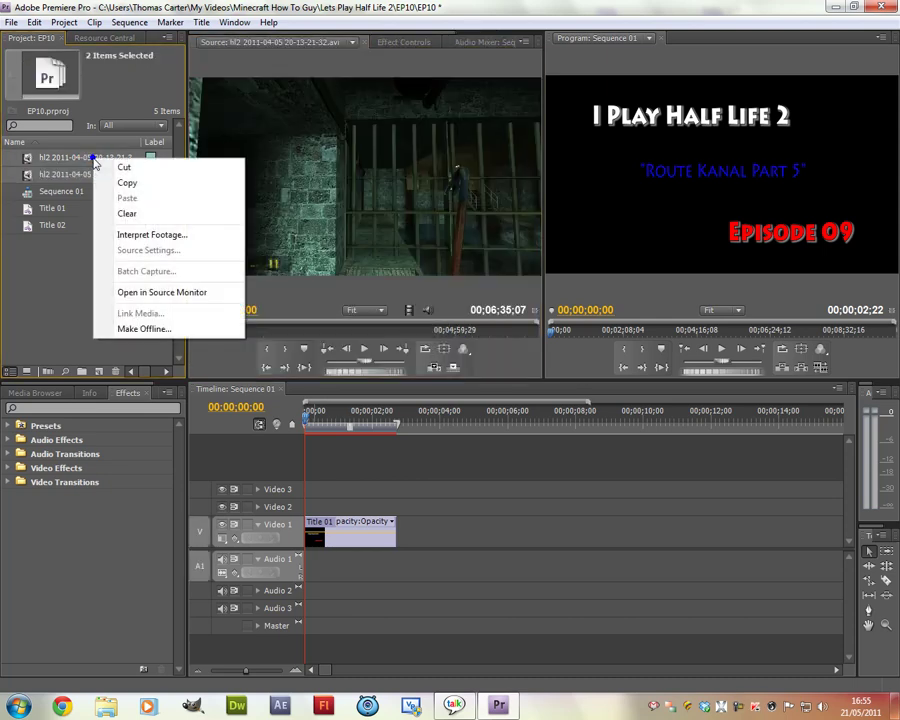
pyautogui.click(124, 214)
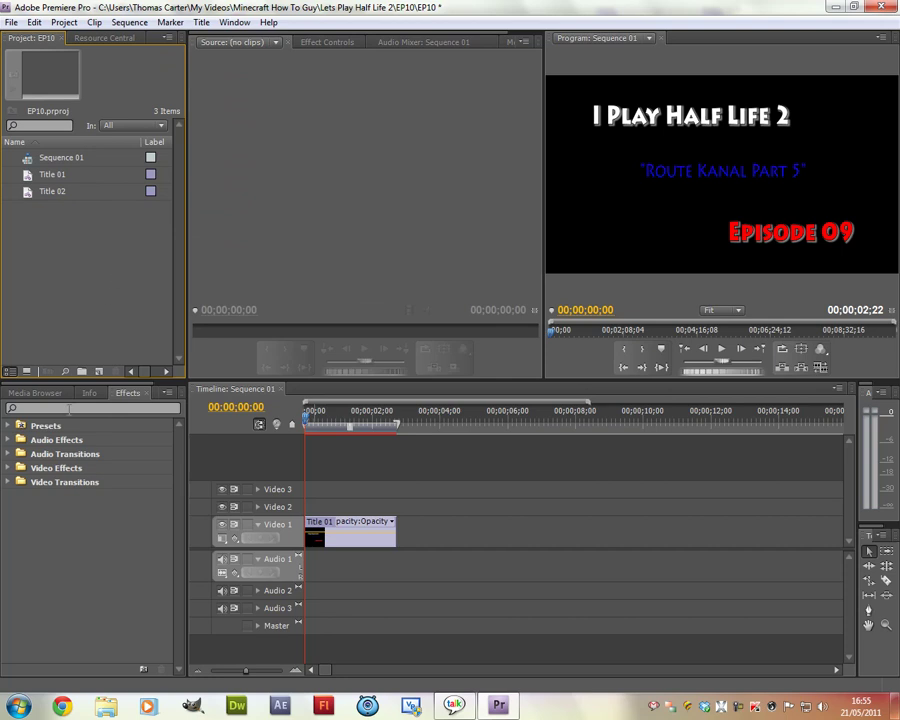
# Switch to Windows Explorer and look through the folders and files of the Videos library
pyautogui.press('super')
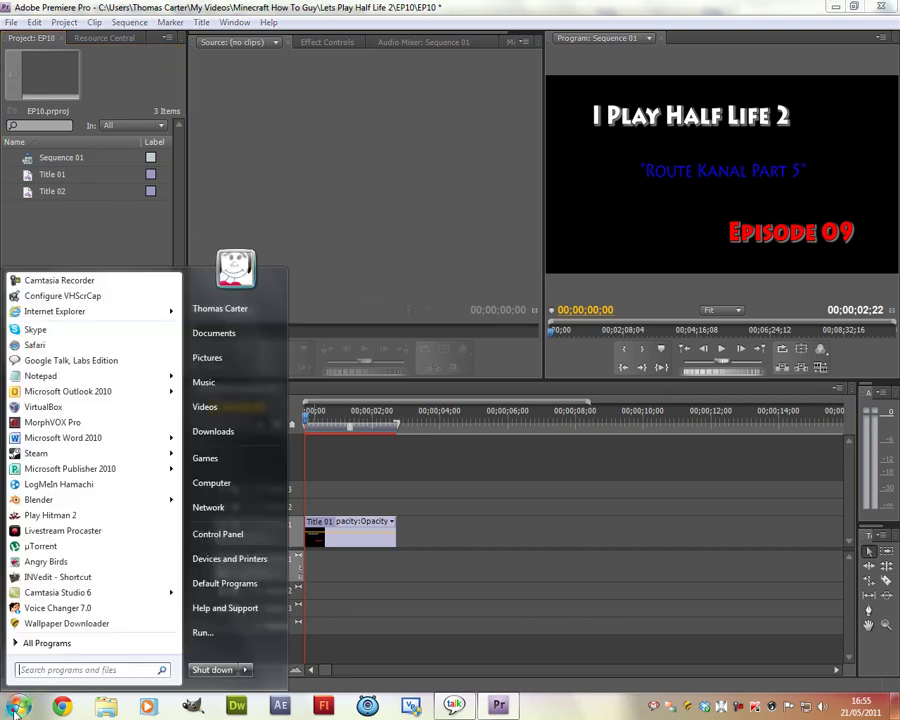
pyautogui.click(220, 416)
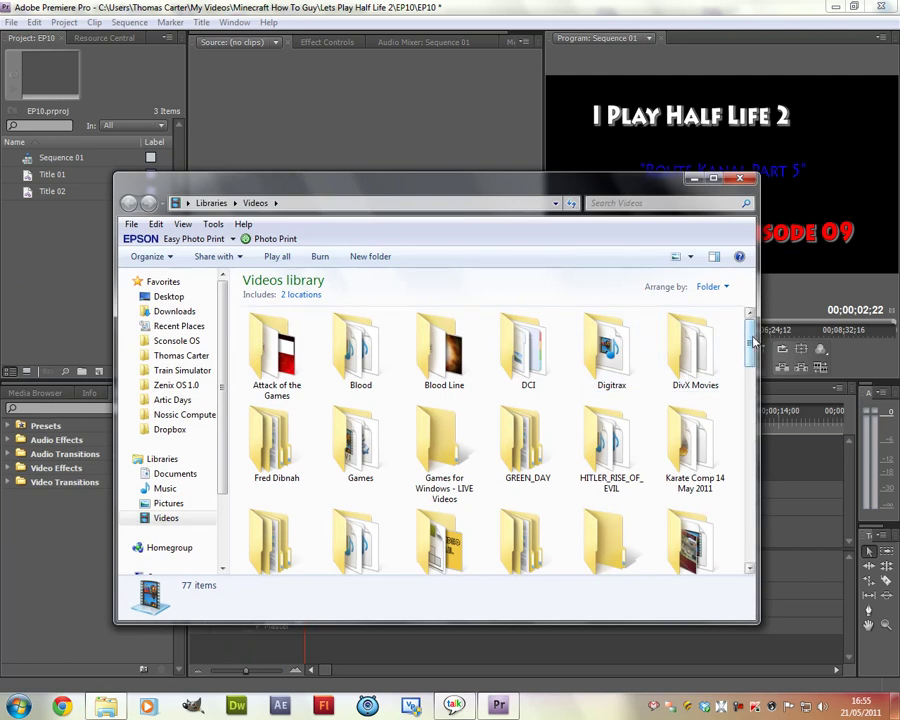
pyautogui.moveTo(754, 343); pyautogui.dragTo(752, 394)
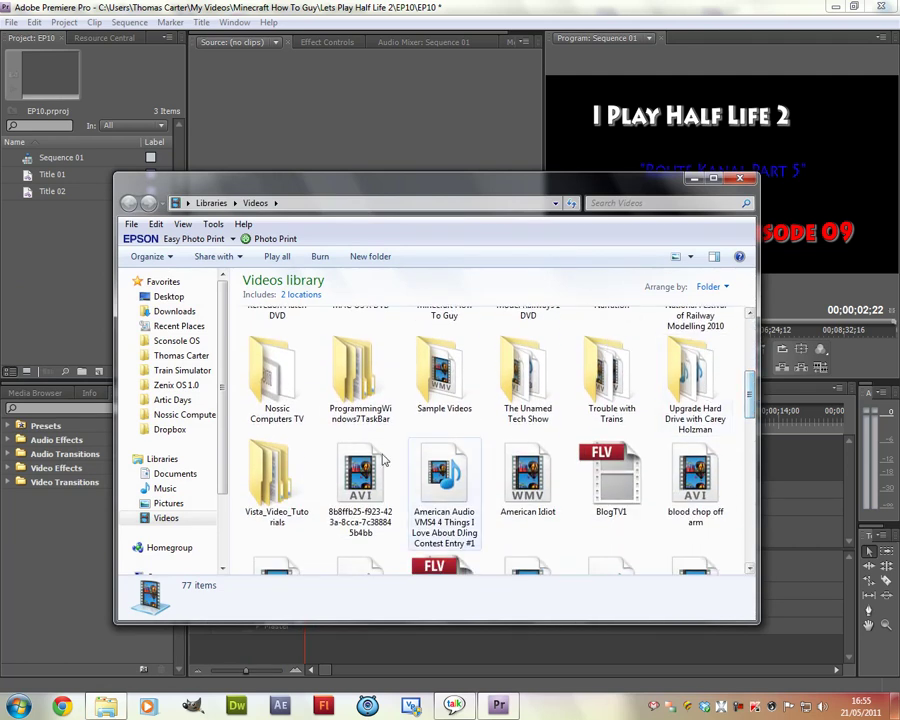
pyautogui.moveTo(550, 180); pyautogui.dragTo(452, 185)
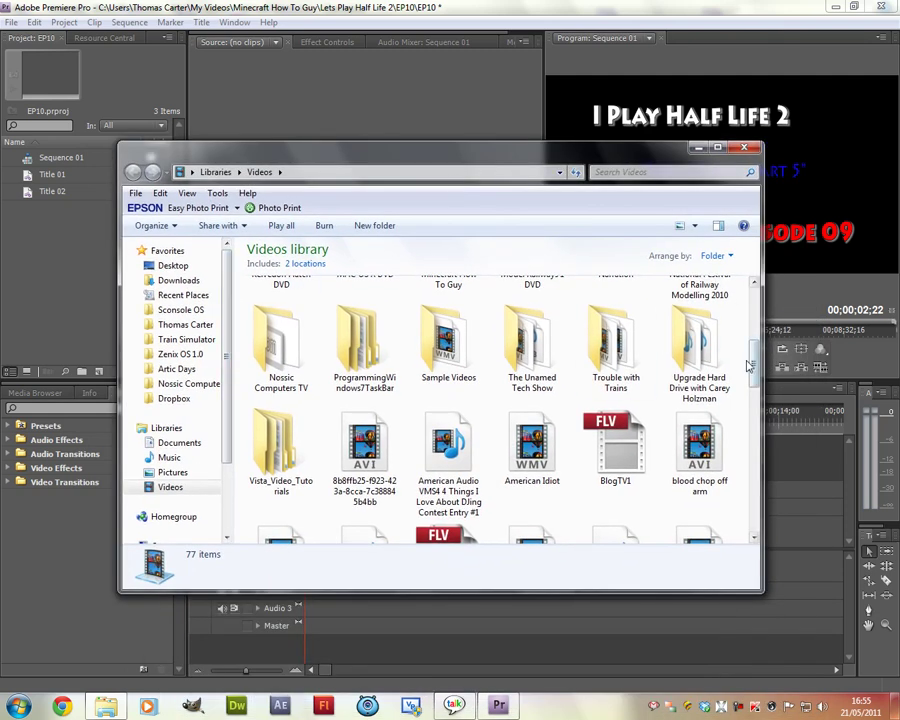
pyautogui.scroll(1, 755, 345)
pyautogui.moveTo(755, 345); pyautogui.dragTo(748, 276)
pyautogui.moveTo(360, 151); pyautogui.dragTo(385, 147)
pyautogui.moveTo(504, 151); pyautogui.dragTo(479, 173)
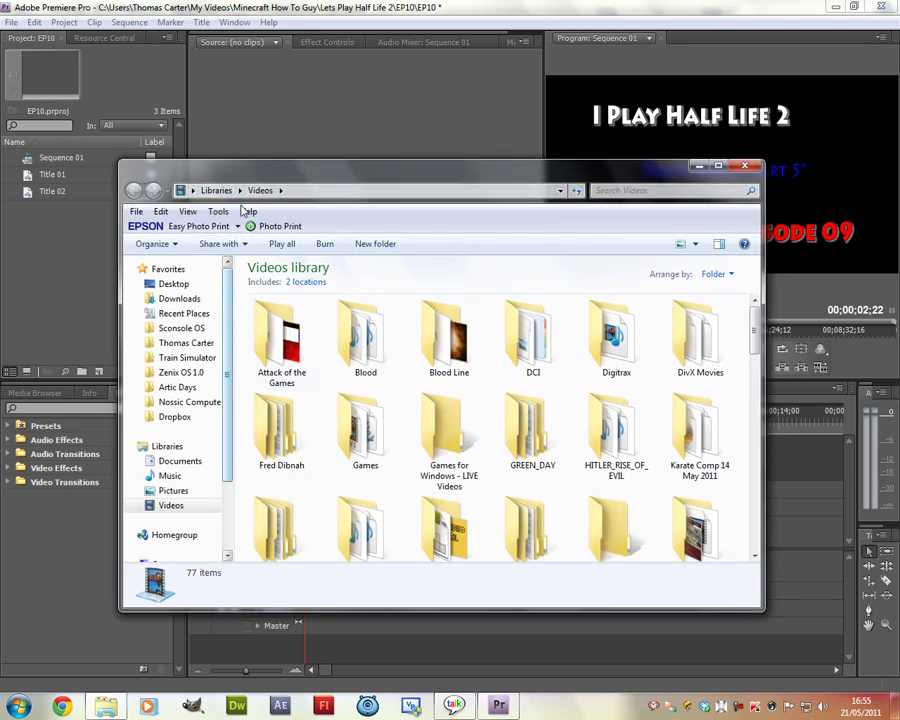
pyautogui.scroll(-15, 745, 325)
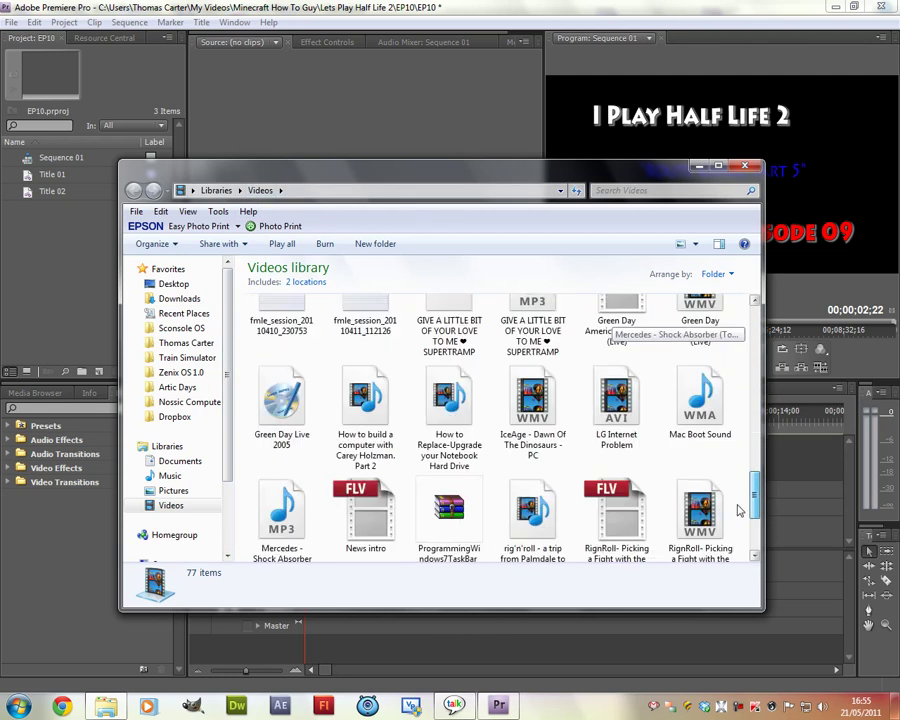
pyautogui.moveTo(745, 526); pyautogui.dragTo(757, 320)
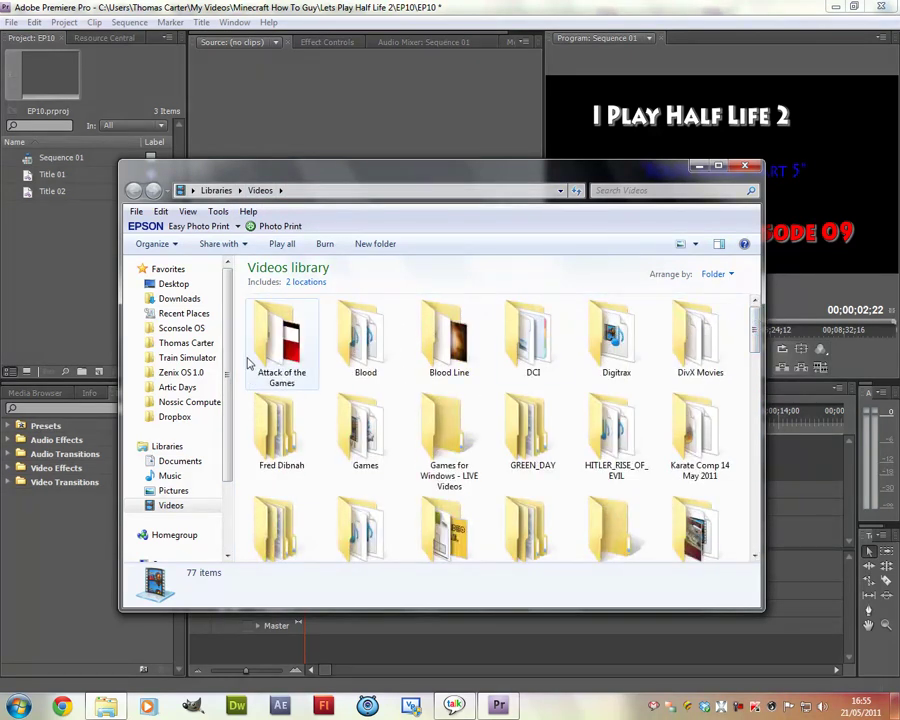
# Open the Movies folder inside the Fraps folder on Local Disk (C:)
pyautogui.moveTo(227, 362); pyautogui.dragTo(215, 487)
pyautogui.click(197, 484)
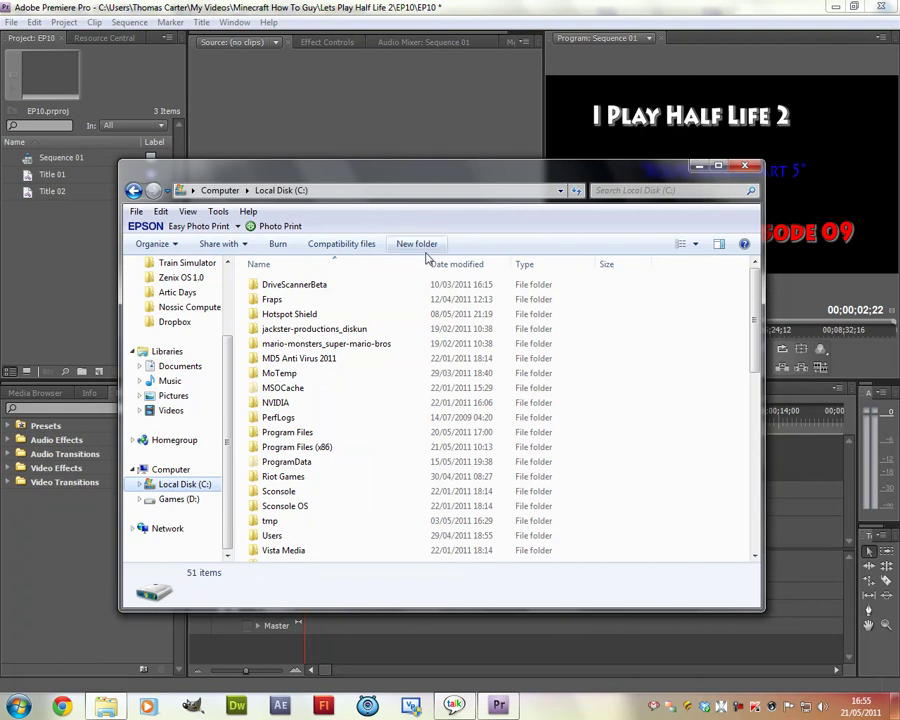
pyautogui.doubleClick(290, 301)
pyautogui.doubleClick(290, 298)
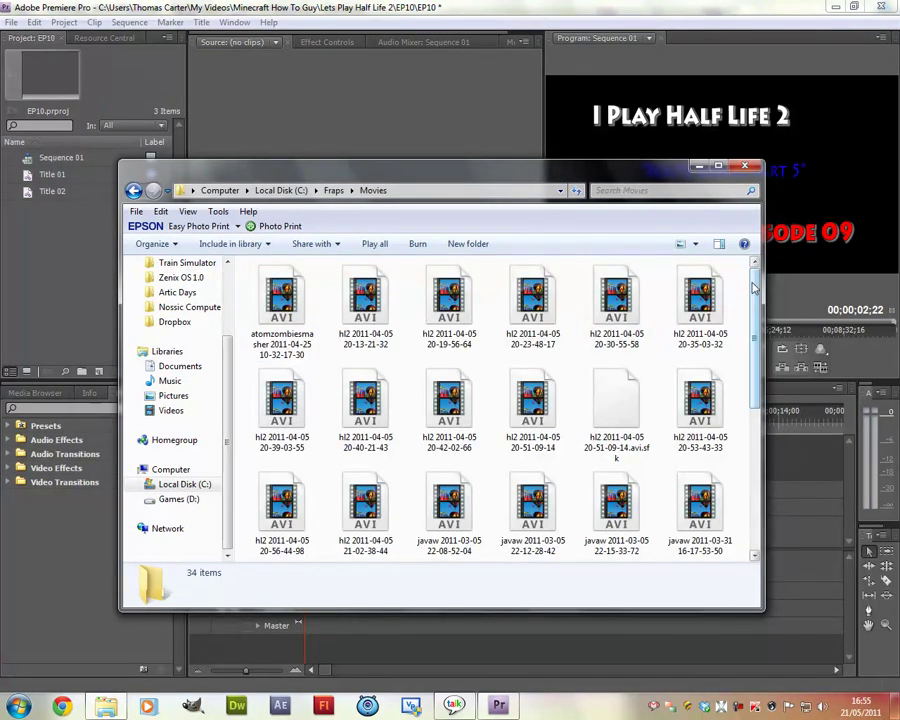
# Look through the recordings in the Fraps Movies folder, from the Safari and javaw files back to the hl2 files
pyautogui.moveTo(753, 286); pyautogui.dragTo(742, 441)
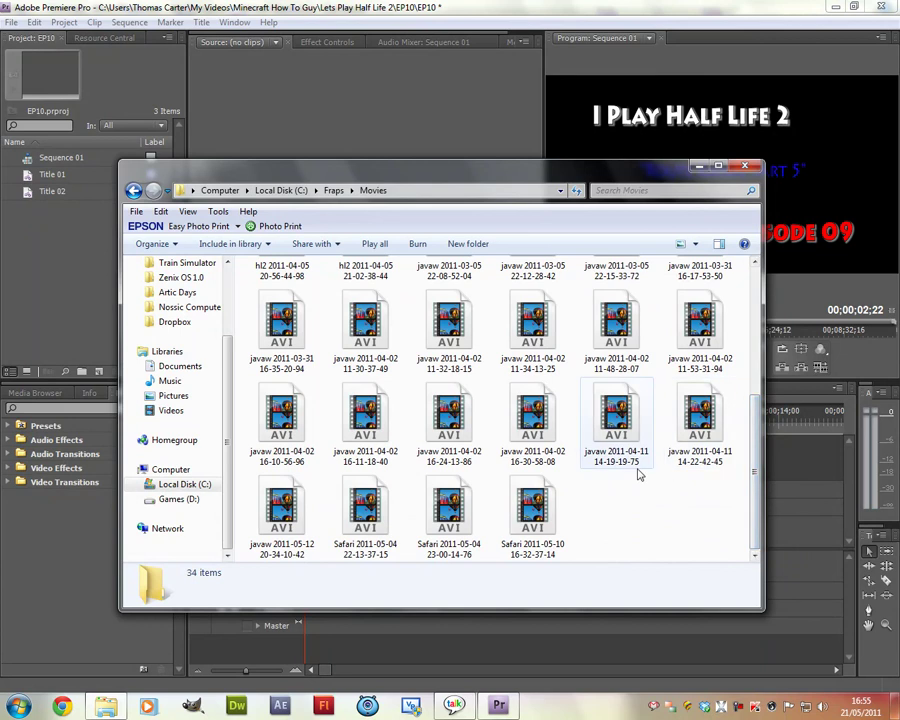
pyautogui.moveTo(604, 540); pyautogui.dragTo(368, 490)
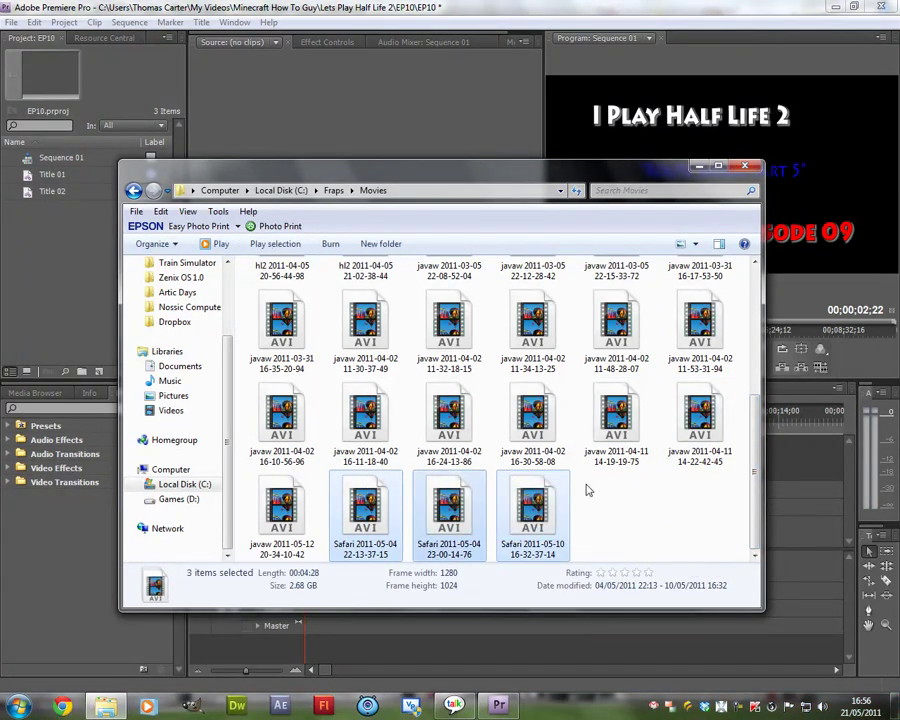
pyautogui.click(661, 490)
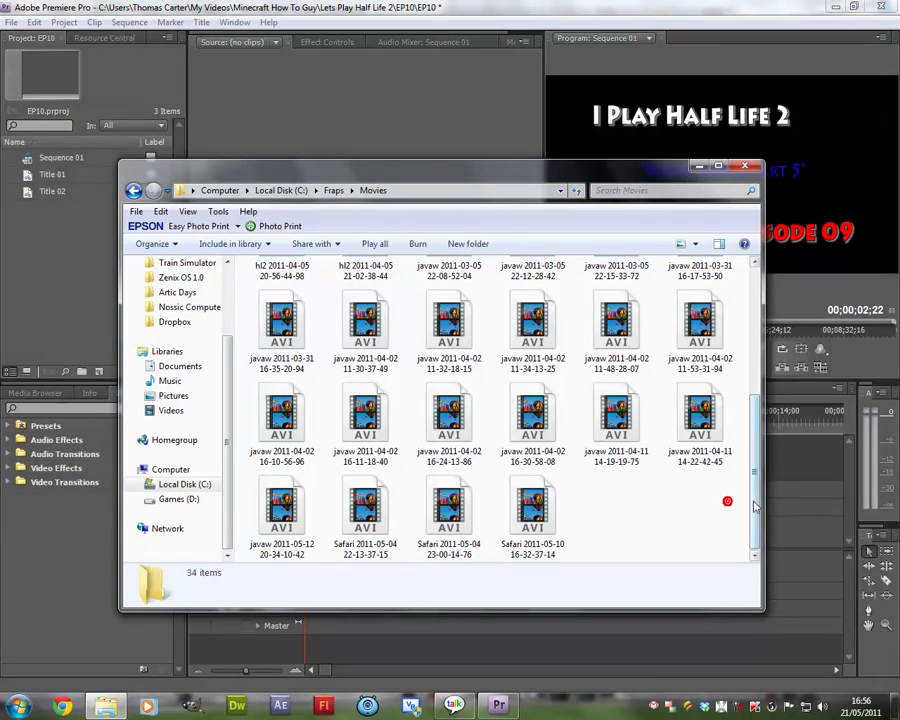
pyautogui.scroll(1, 727, 510)
pyautogui.moveTo(727, 528); pyautogui.dragTo(490, 256)
pyautogui.click(745, 386)
pyautogui.moveTo(755, 388)
pyautogui.mouseDown()
pyautogui.moveTo(757, 346)
pyautogui.moveTo(757, 364)
pyautogui.mouseUp()
pyautogui.click(460, 305)
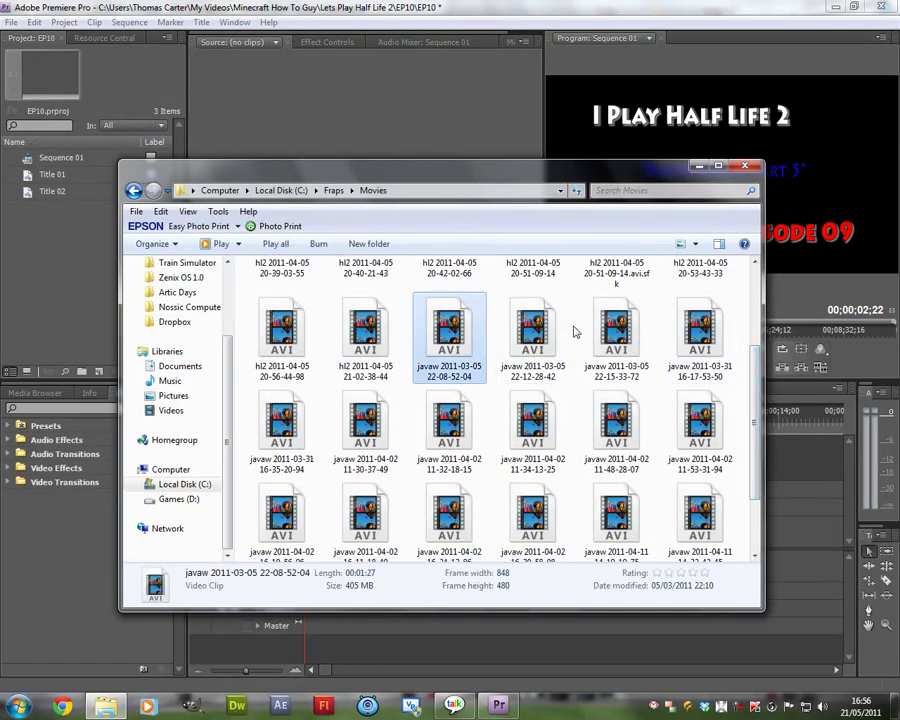
pyautogui.moveTo(757, 395); pyautogui.dragTo(760, 262)
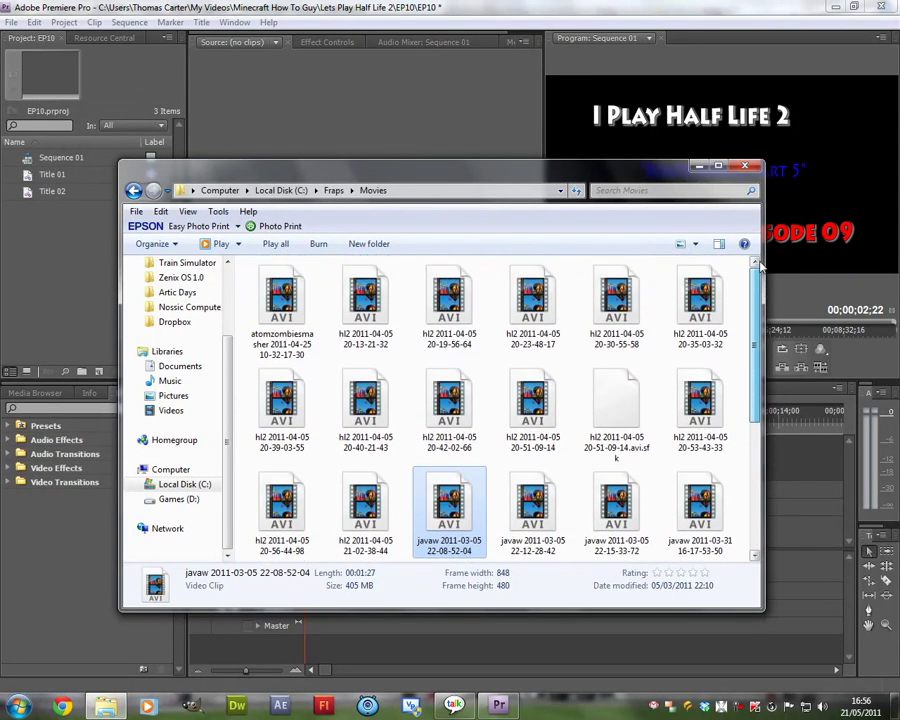
pyautogui.click(295, 302)
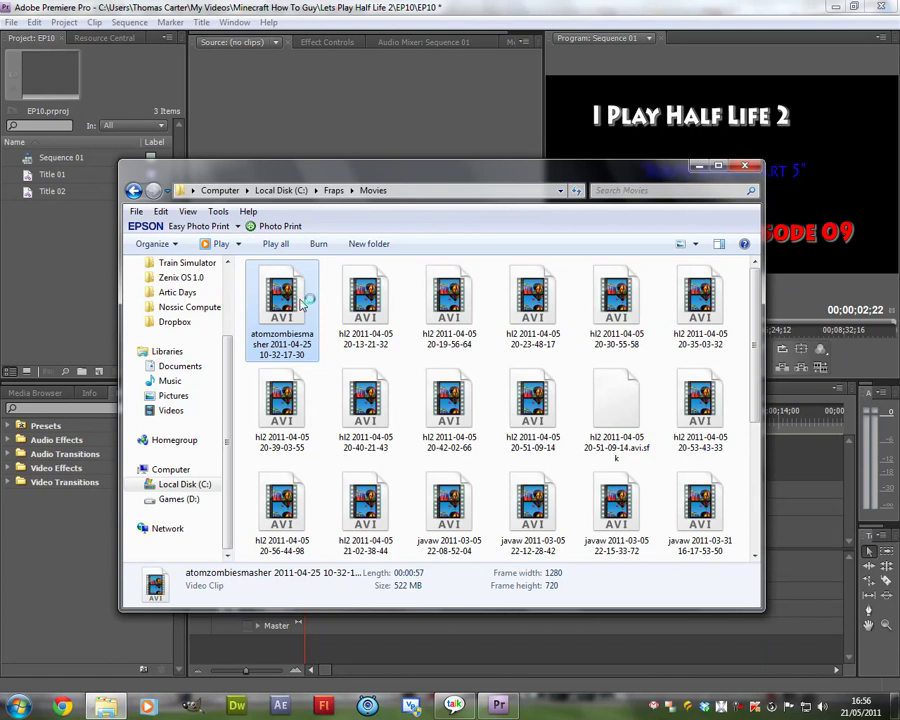
pyautogui.click(300, 140)
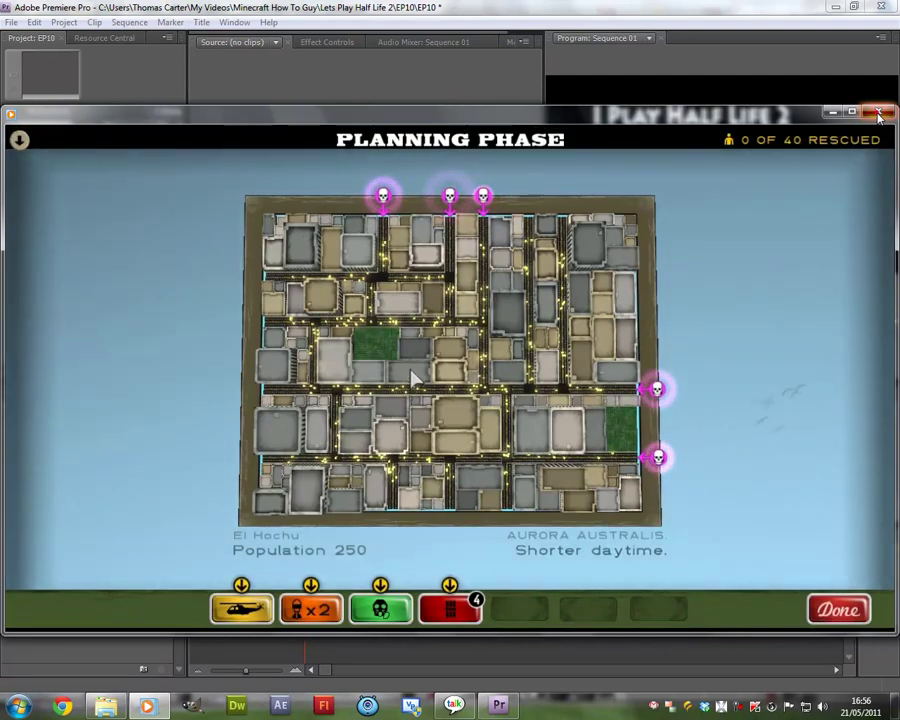
pyautogui.click(878, 116)
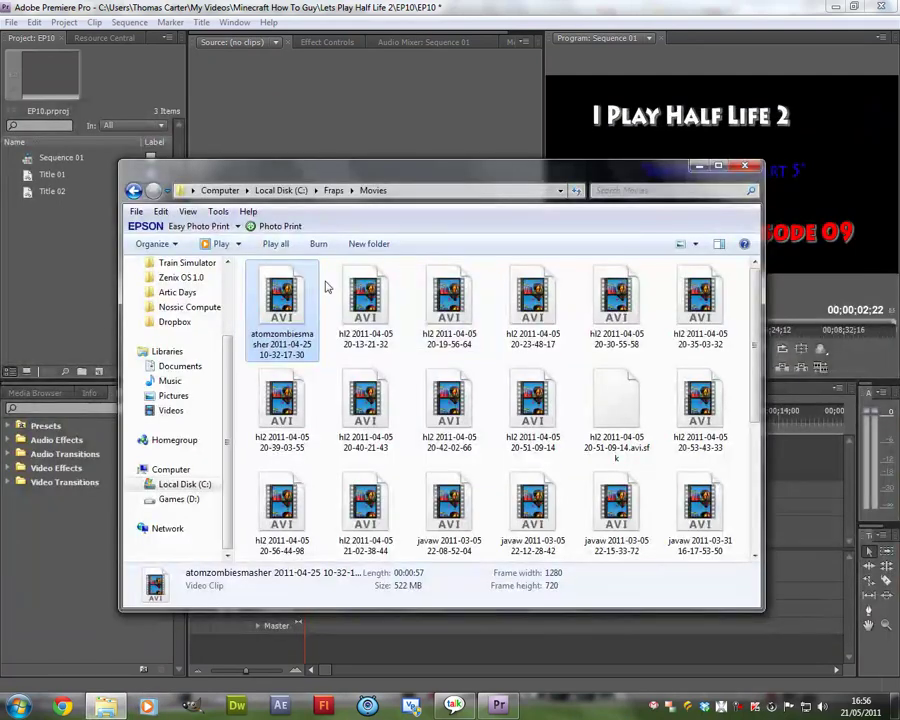
pyautogui.press('Delete')
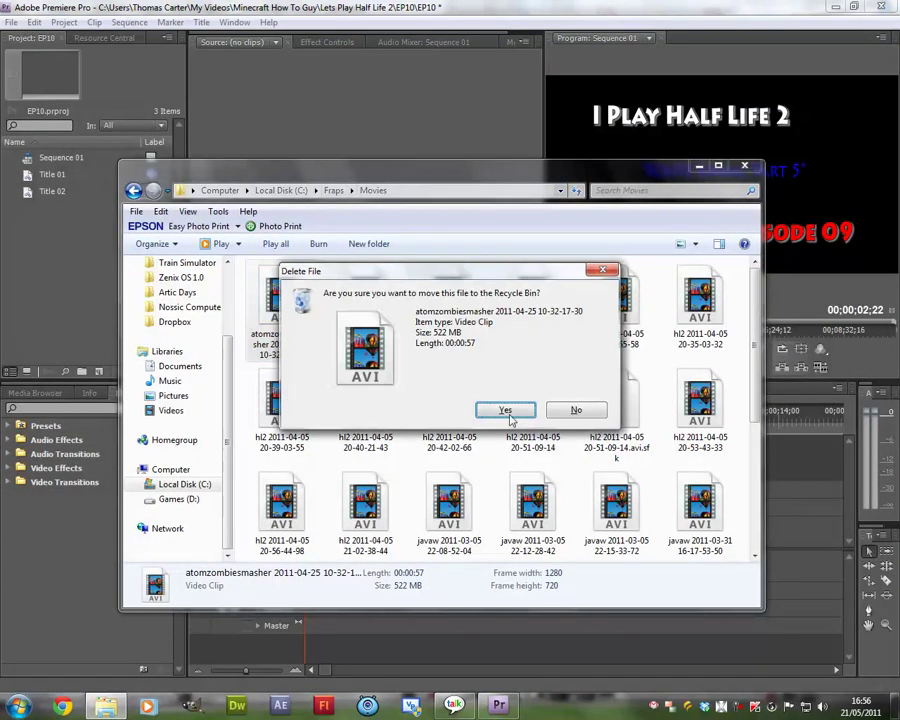
pyautogui.click(506, 411)
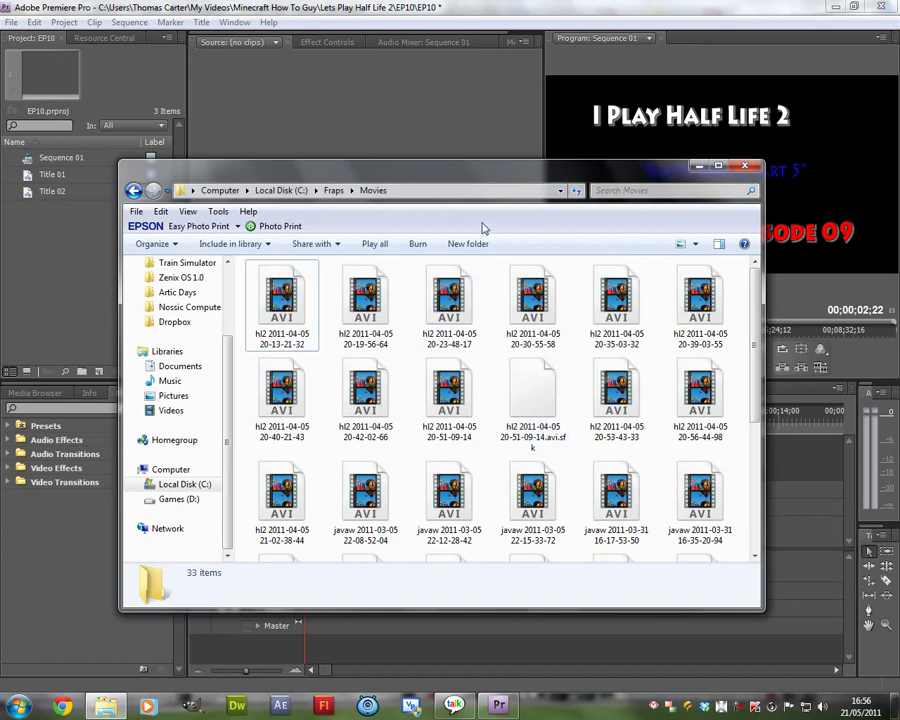
pyautogui.moveTo(510, 179); pyautogui.dragTo(512, 136)
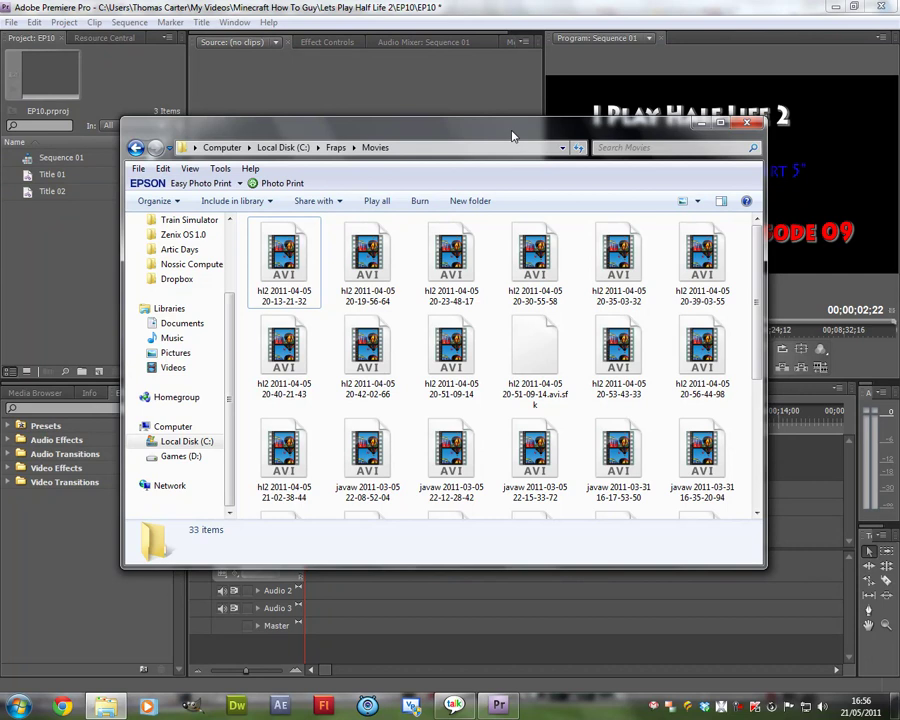
pyautogui.moveTo(760, 263)
pyautogui.mouseDown()
pyautogui.moveTo(757, 420)
pyautogui.moveTo(765, 250)
pyautogui.mouseUp()
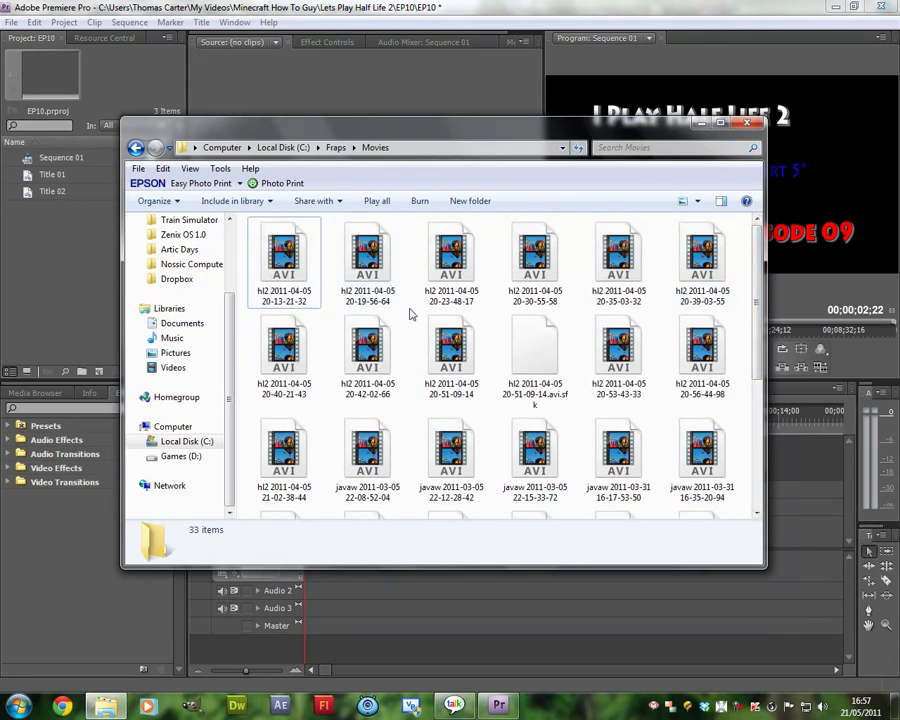
pyautogui.moveTo(412, 305); pyautogui.dragTo(258, 270)
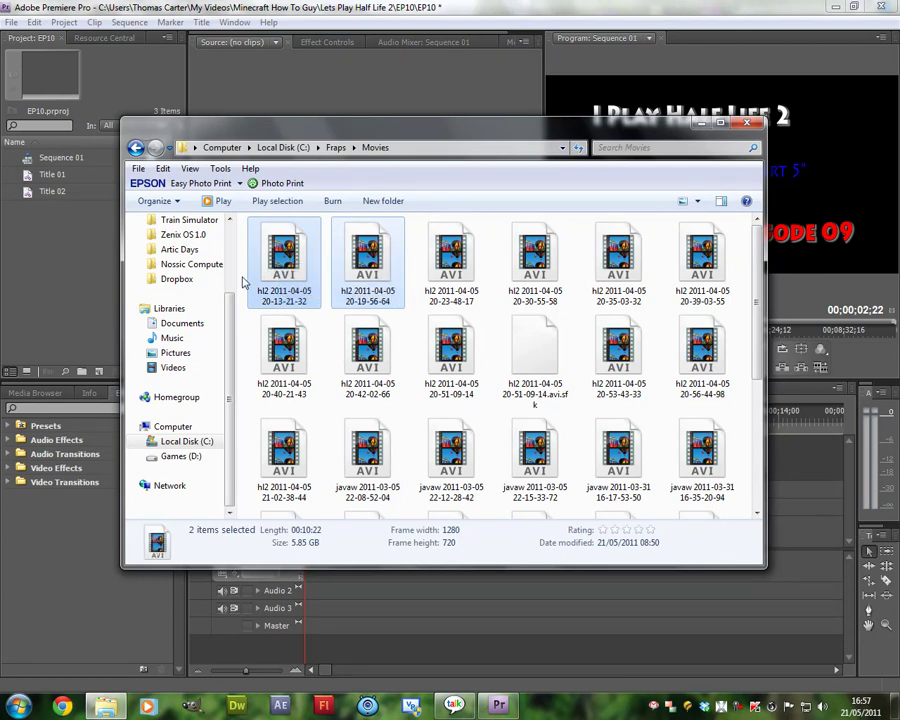
pyautogui.press('Delete')
pyautogui.moveTo(537, 328); pyautogui.dragTo(486, 363)
pyautogui.moveTo(516, 378); pyautogui.dragTo(512, 338)
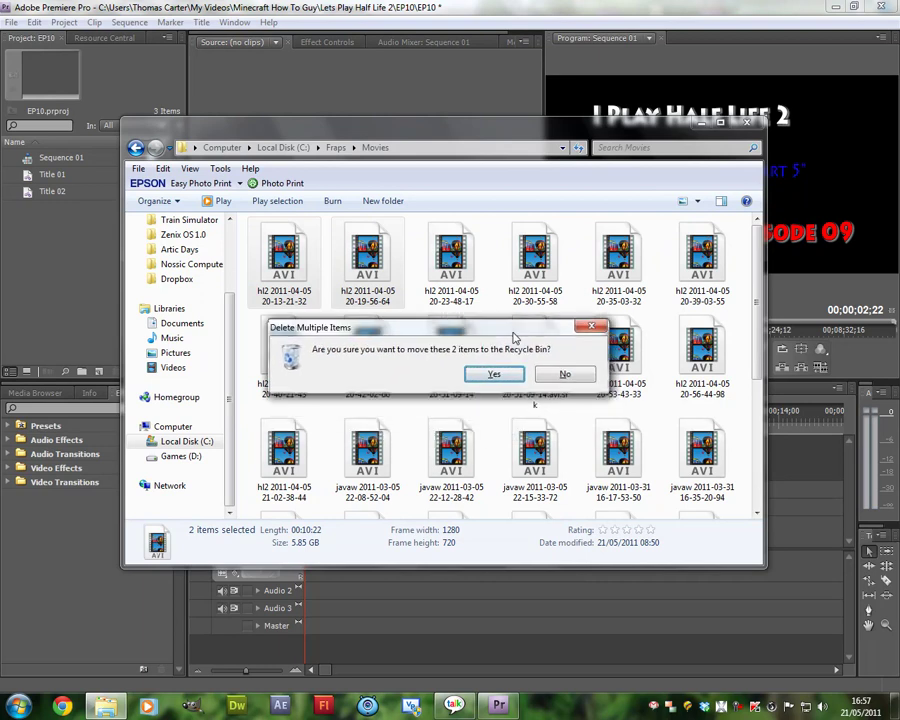
pyautogui.moveTo(452, 330); pyautogui.dragTo(472, 354)
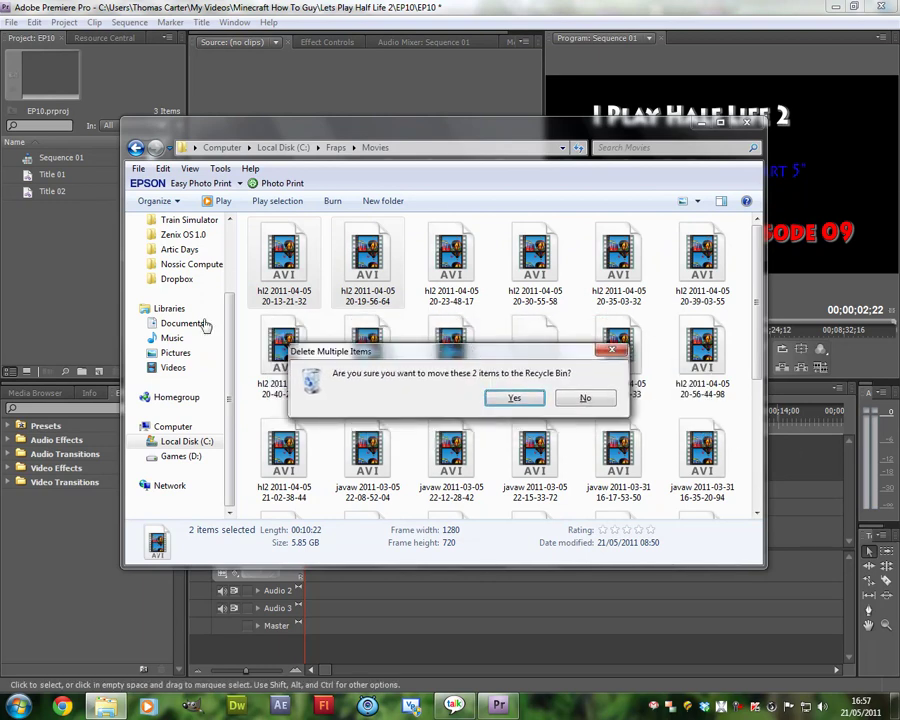
pyautogui.click(506, 399)
pyautogui.click(515, 397)
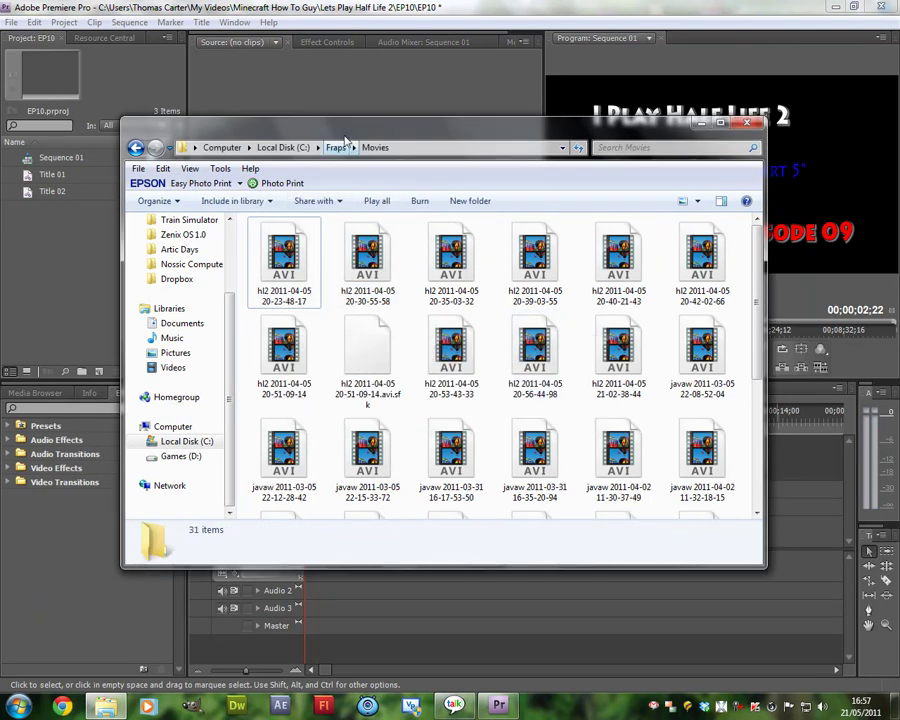
pyautogui.moveTo(363, 140)
pyautogui.mouseDown()
pyautogui.moveTo(391, 186)
pyautogui.moveTo(361, 153)
pyautogui.mouseUp()
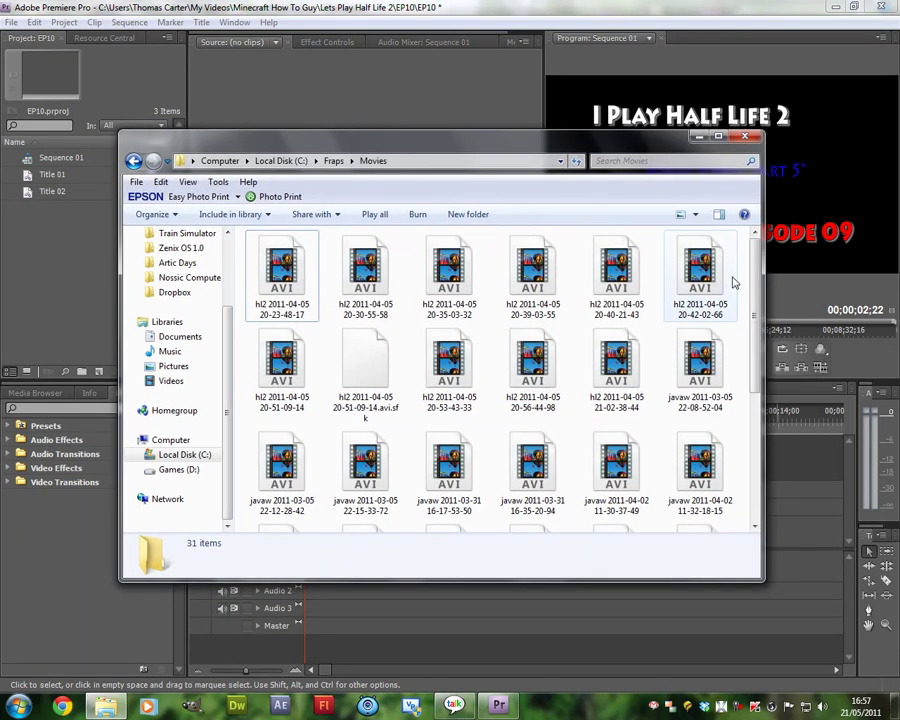
pyautogui.moveTo(757, 265); pyautogui.dragTo(747, 243)
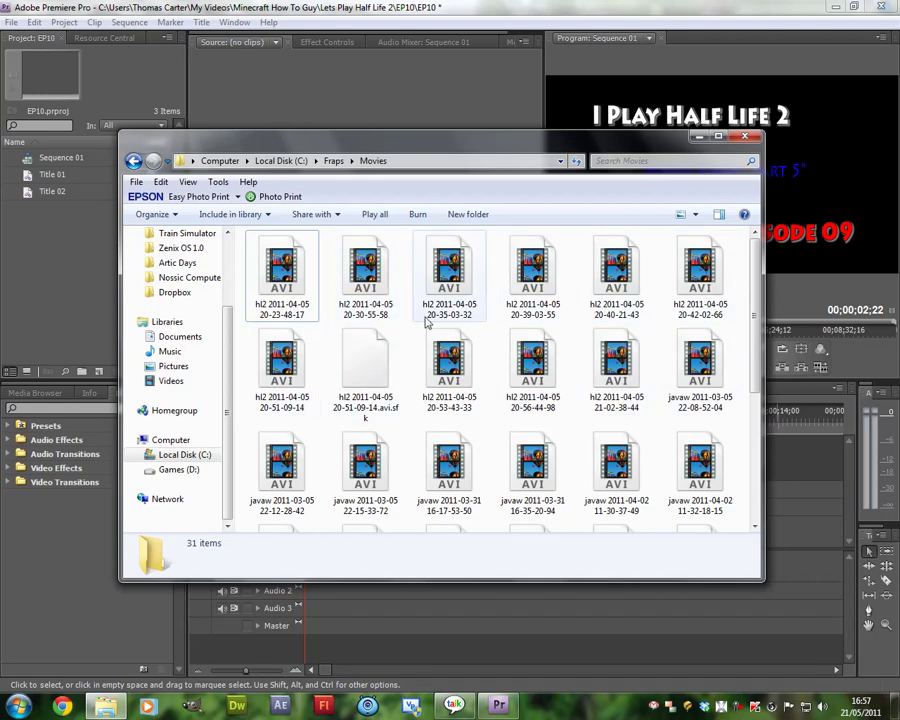
pyautogui.moveTo(389, 302)
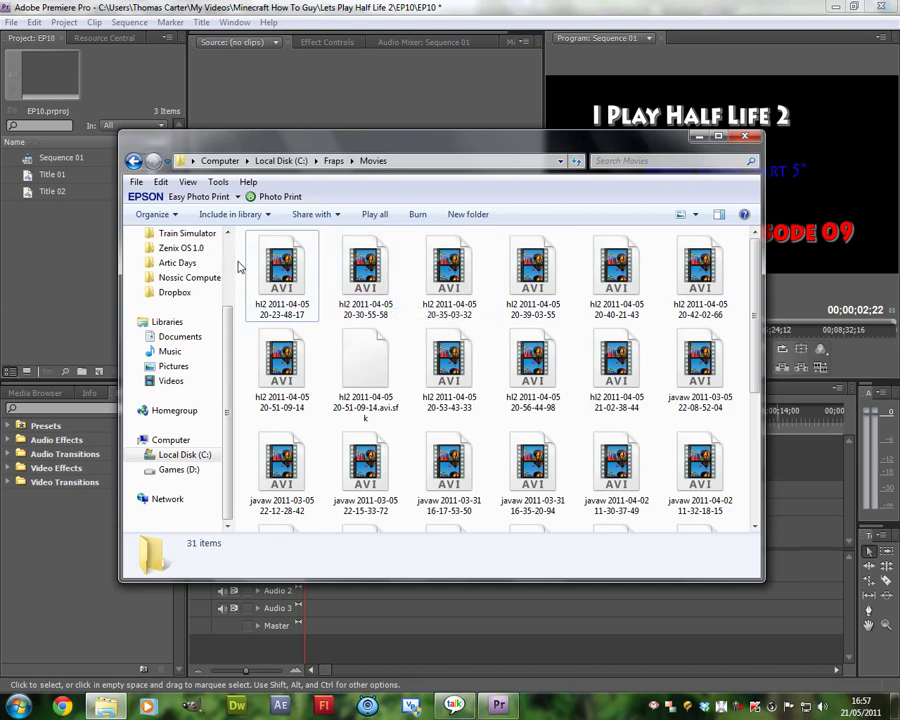
pyautogui.click(280, 268)
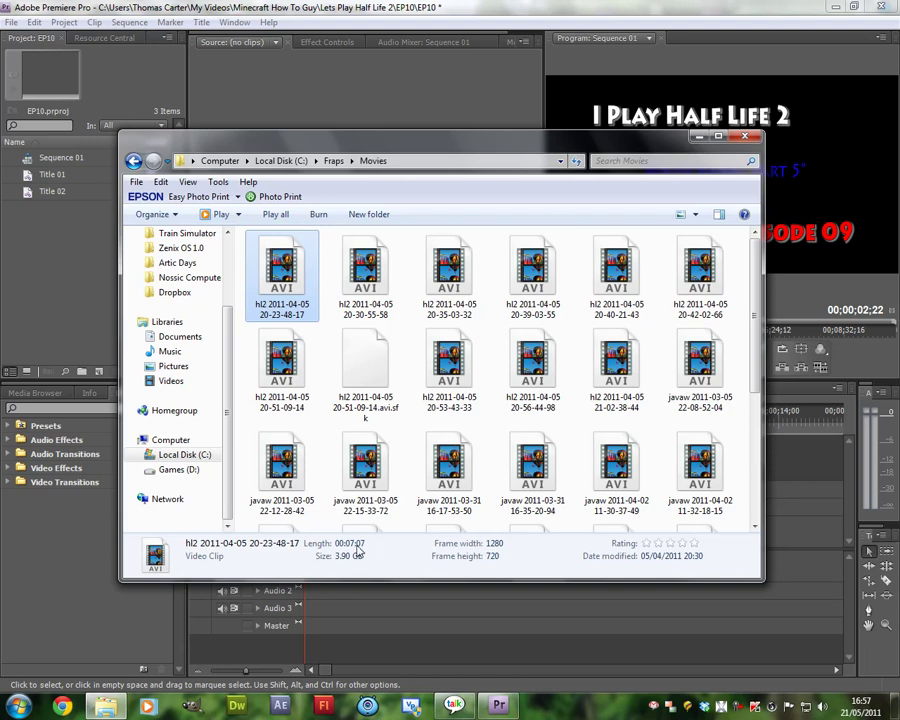
pyautogui.click(370, 264)
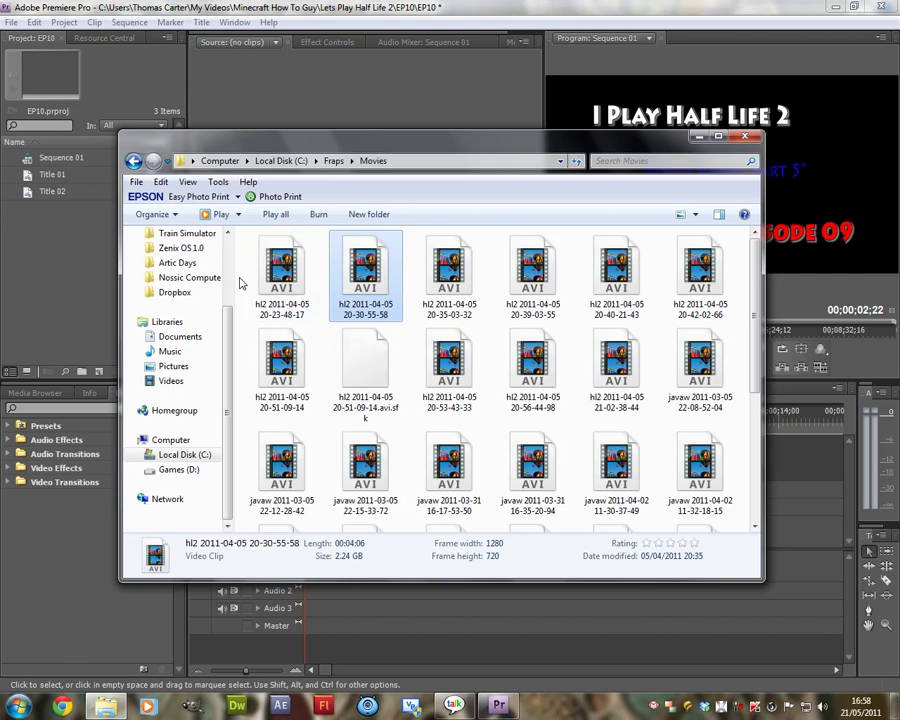
pyautogui.keyDown('ctrl'); pyautogui.click(272, 290); pyautogui.keyUp('ctrl')
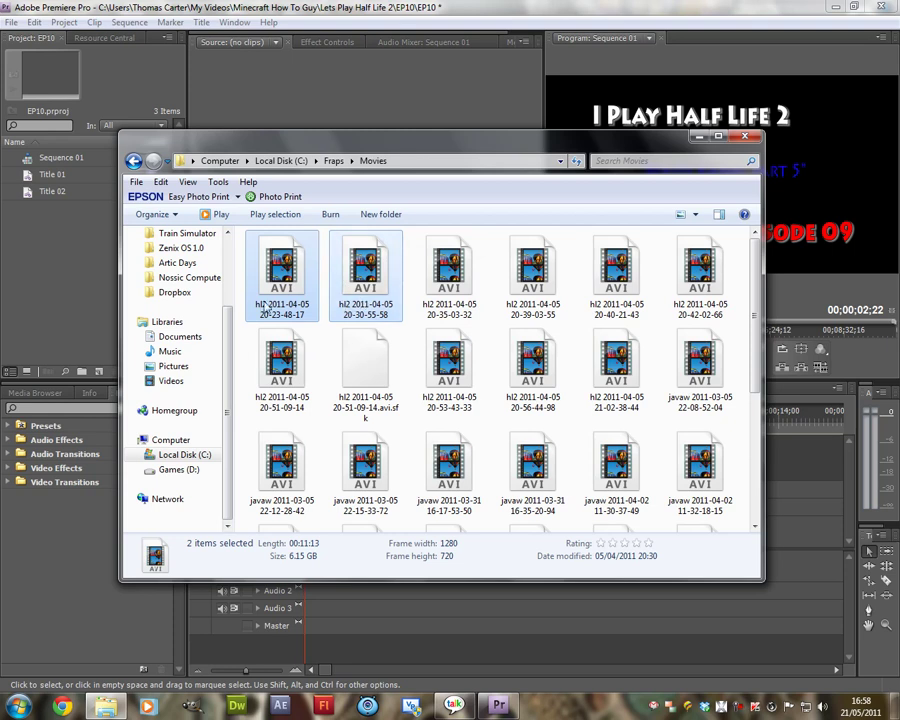
pyautogui.click(243, 281)
pyautogui.click(270, 268)
pyautogui.doubleClick(272, 262)
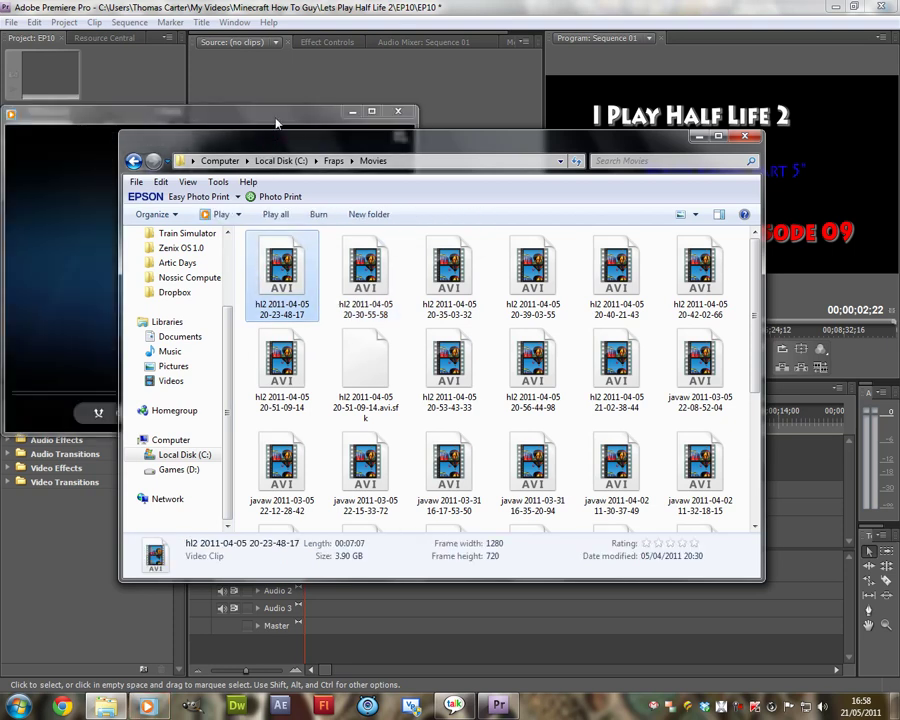
pyautogui.click(277, 123)
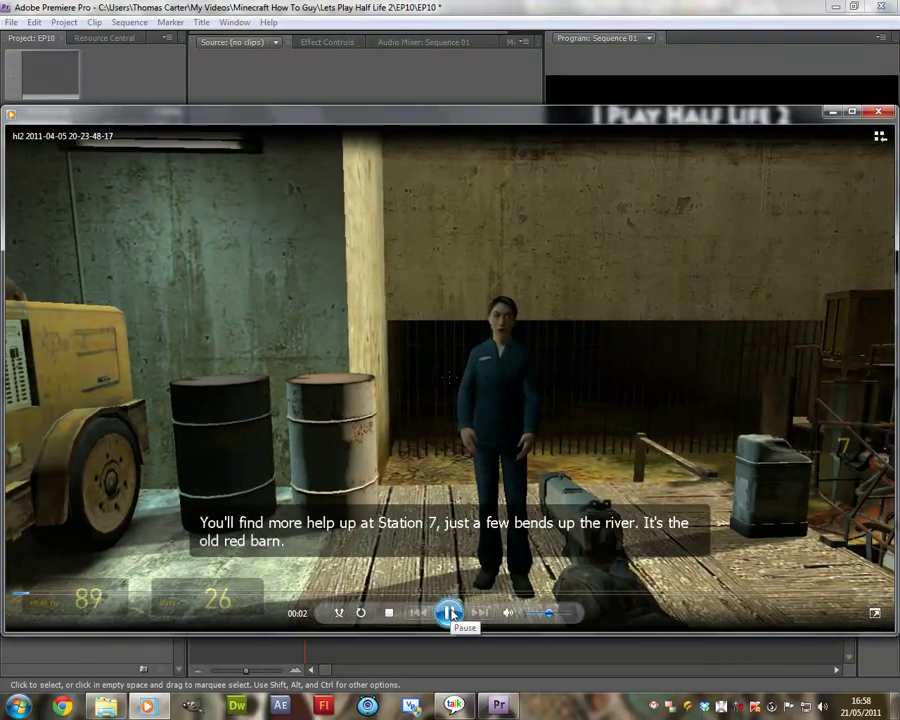
pyautogui.click(449, 612)
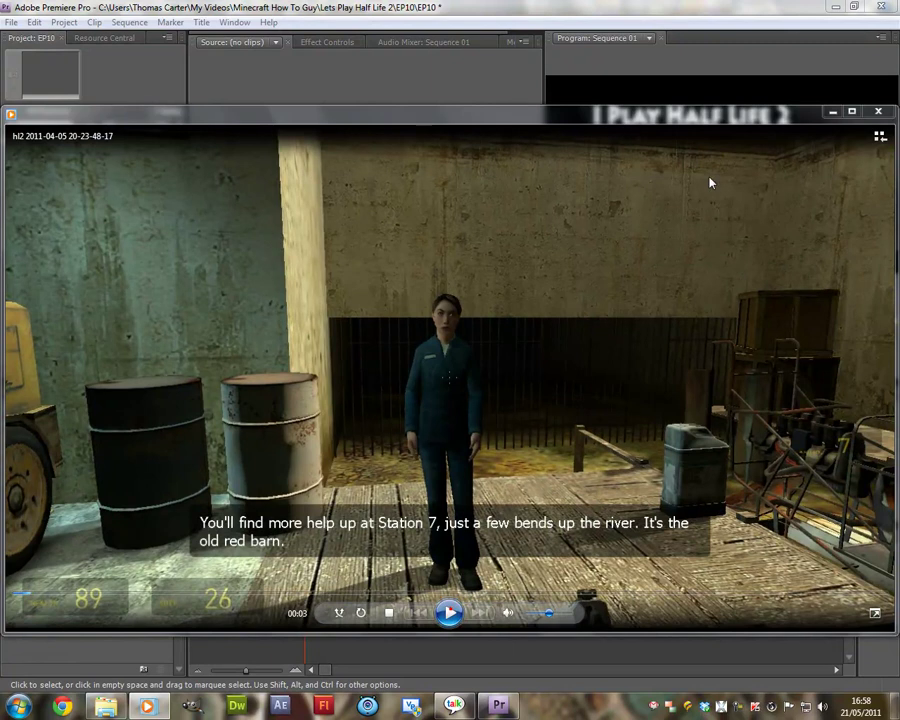
pyautogui.click(877, 113)
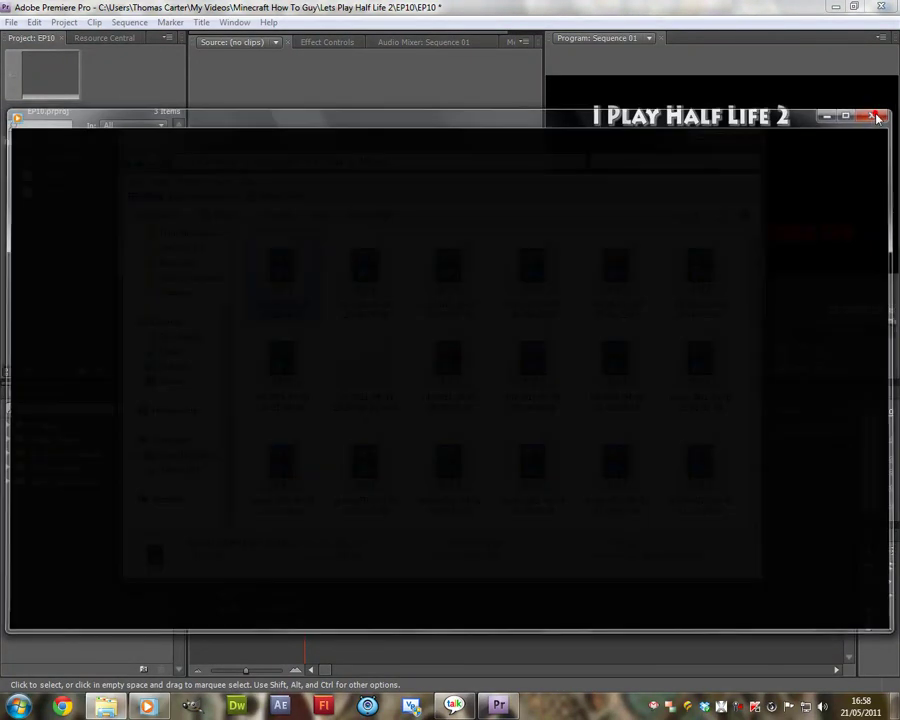
pyautogui.click(399, 283)
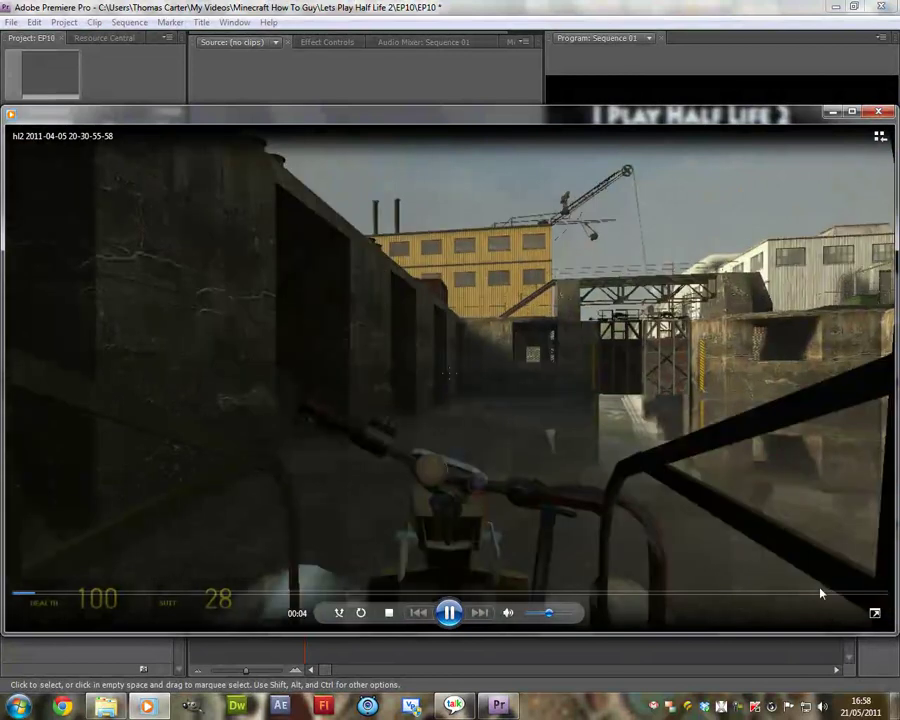
pyautogui.click(875, 595)
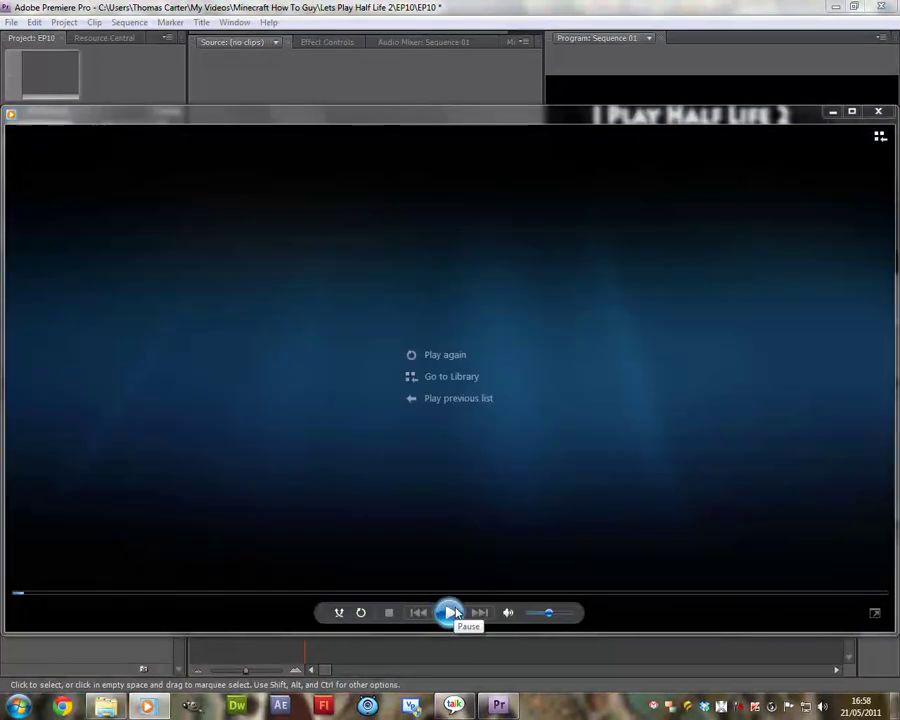
pyautogui.click(880, 113)
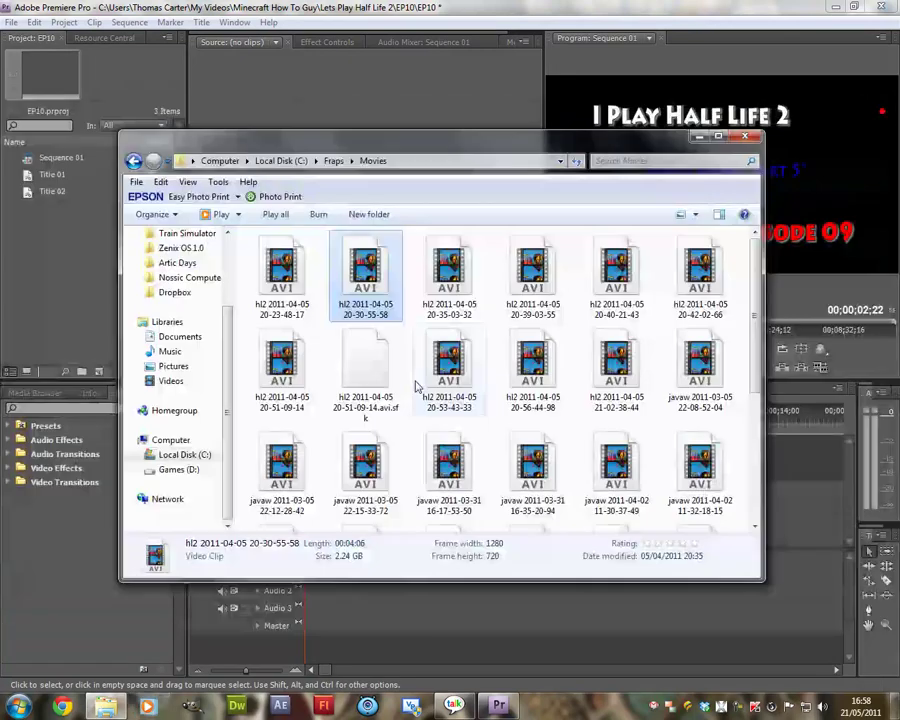
pyautogui.moveTo(240, 281); pyautogui.dragTo(393, 226)
pyautogui.moveTo(407, 148); pyautogui.dragTo(667, 166)
pyautogui.moveTo(541, 296); pyautogui.dragTo(74, 251)
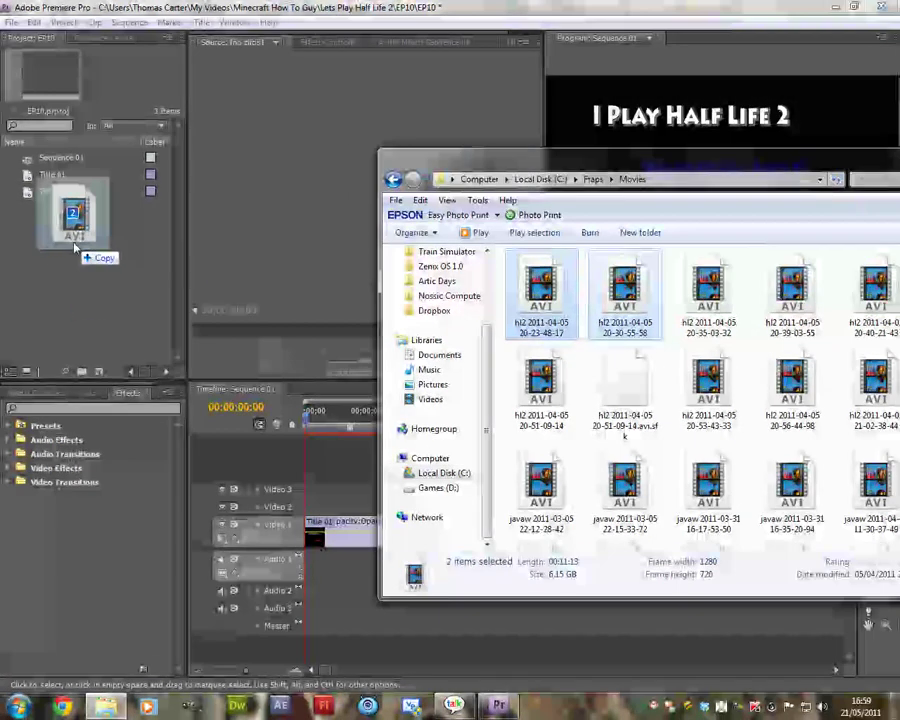
pyautogui.moveTo(74, 251); pyautogui.dragTo(74, 250)
pyautogui.moveTo(727, 150); pyautogui.dragTo(440, 150)
pyautogui.click(313, 285)
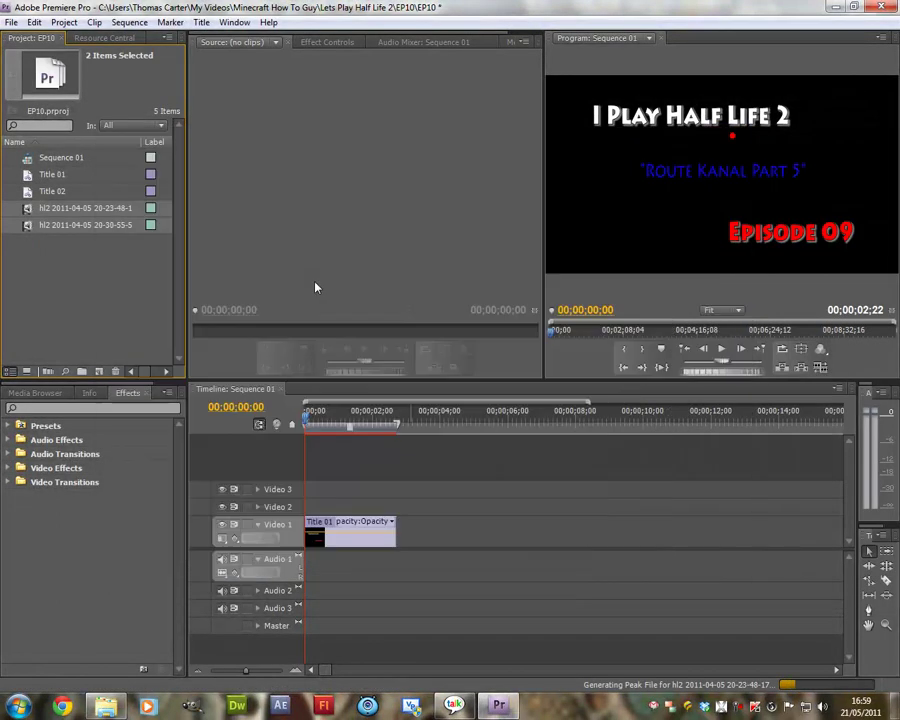
pyautogui.click(137, 282)
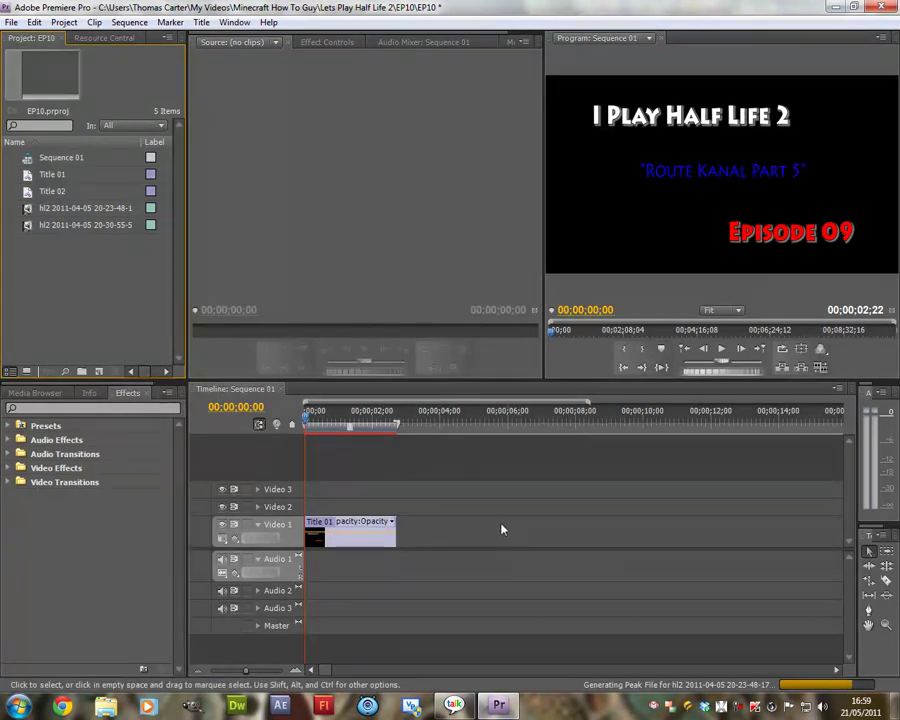
pyautogui.rightClick(293, 493)
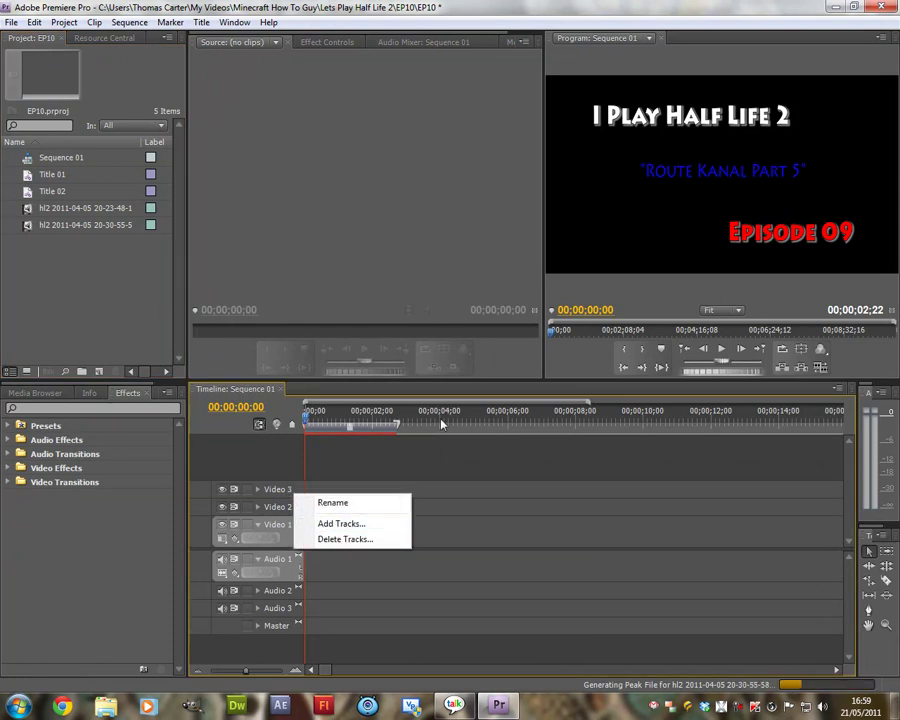
pyautogui.click(450, 448)
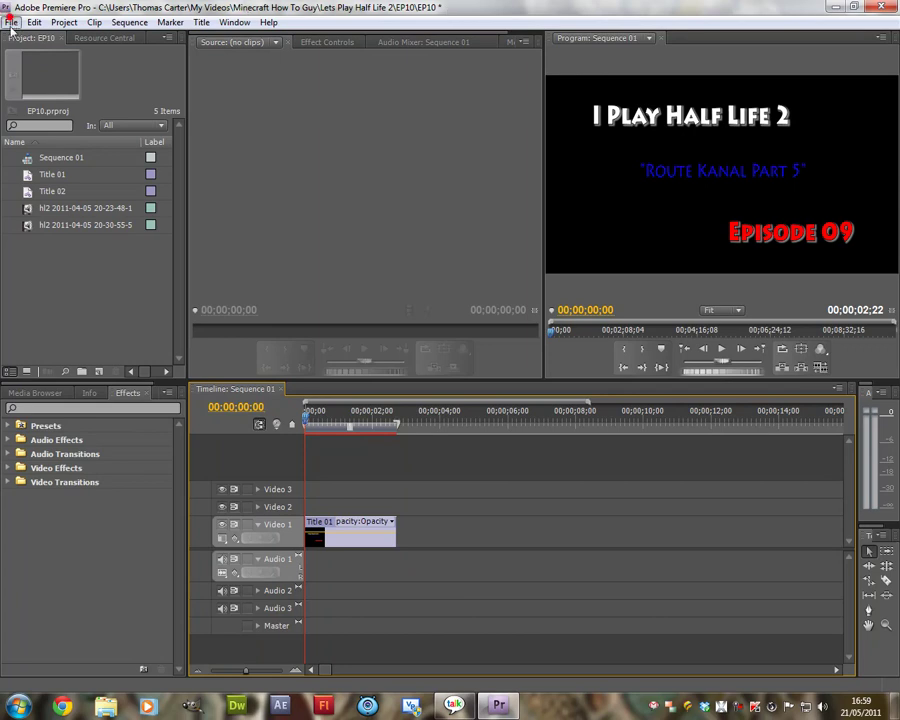
# Save the EP10 project
pyautogui.press('Down')
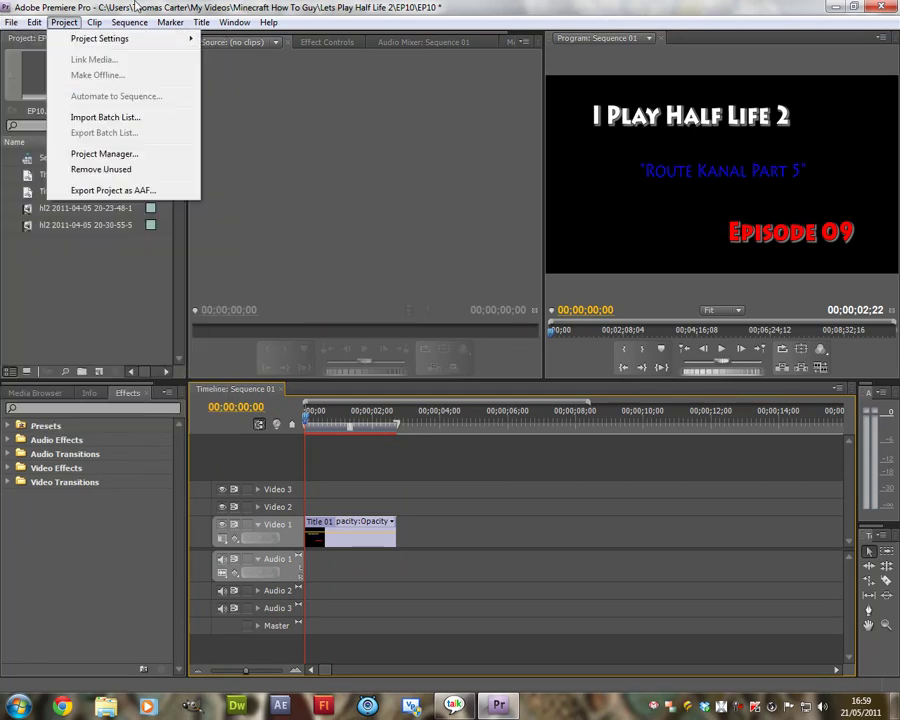
pyautogui.click(63, 22)
pyautogui.click(10, 22)
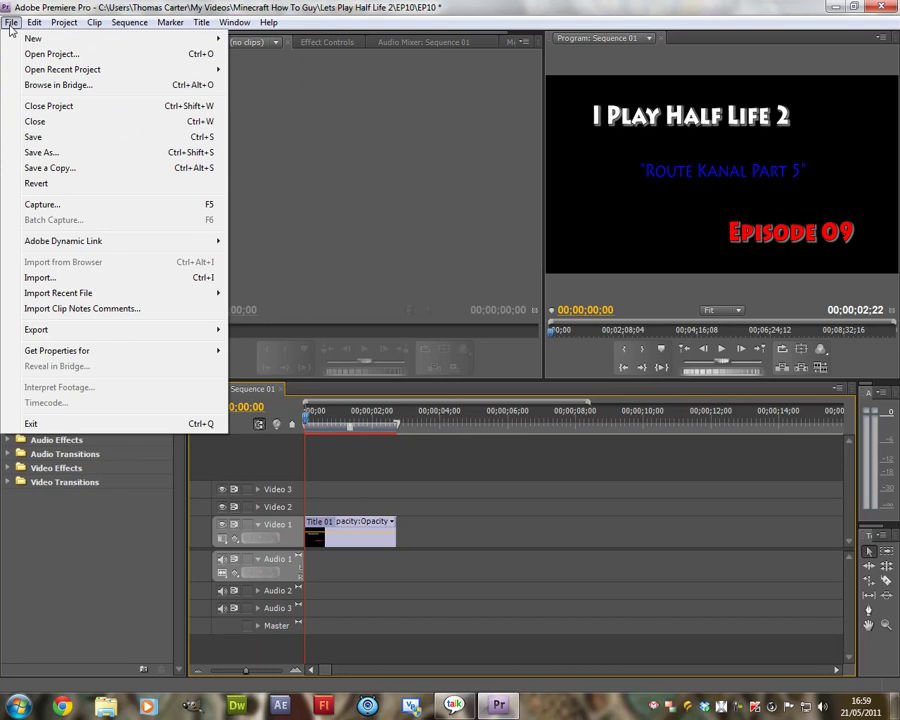
pyautogui.click(34, 136)
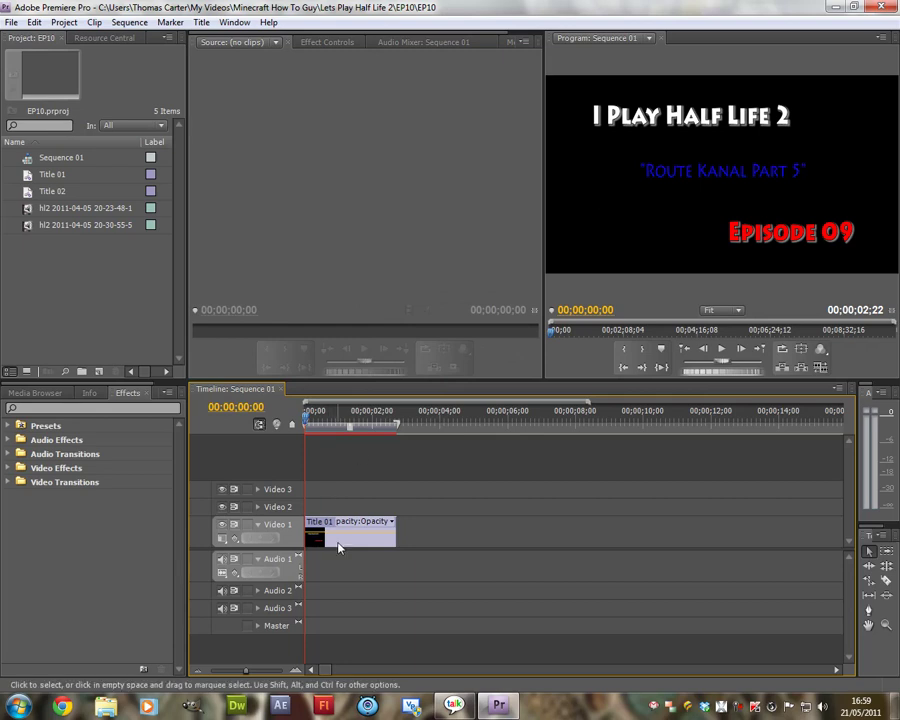
# Open the Title 01 clip on the Video 1 track for editing and reposition the title editor window
pyautogui.doubleClick(338, 547)
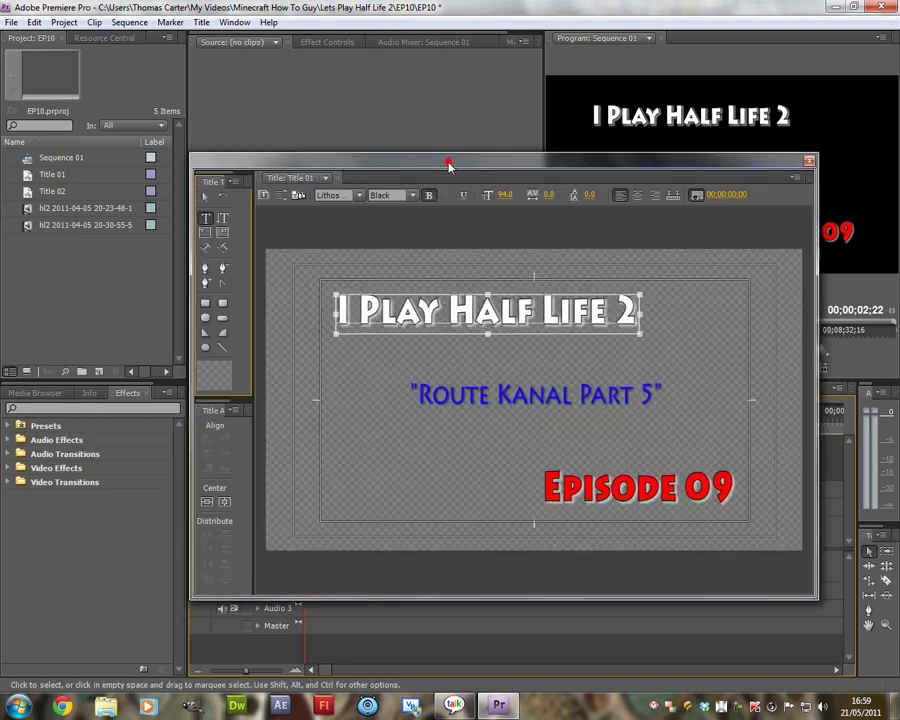
pyautogui.moveTo(450, 167); pyautogui.dragTo(419, 149)
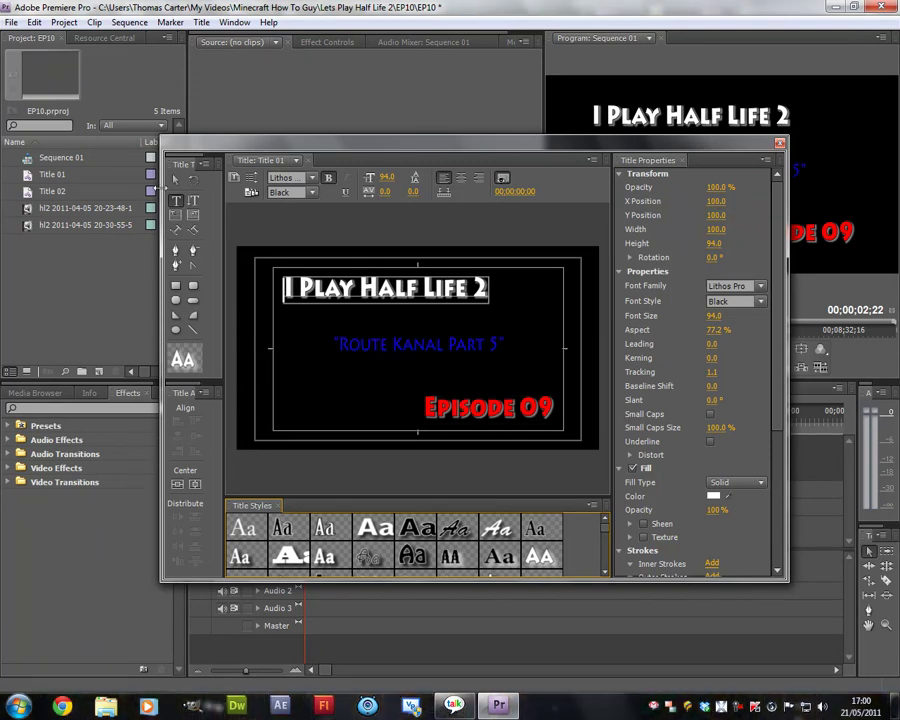
pyautogui.click(468, 374)
pyautogui.click(352, 378)
pyautogui.moveTo(412, 145); pyautogui.dragTo(474, 215)
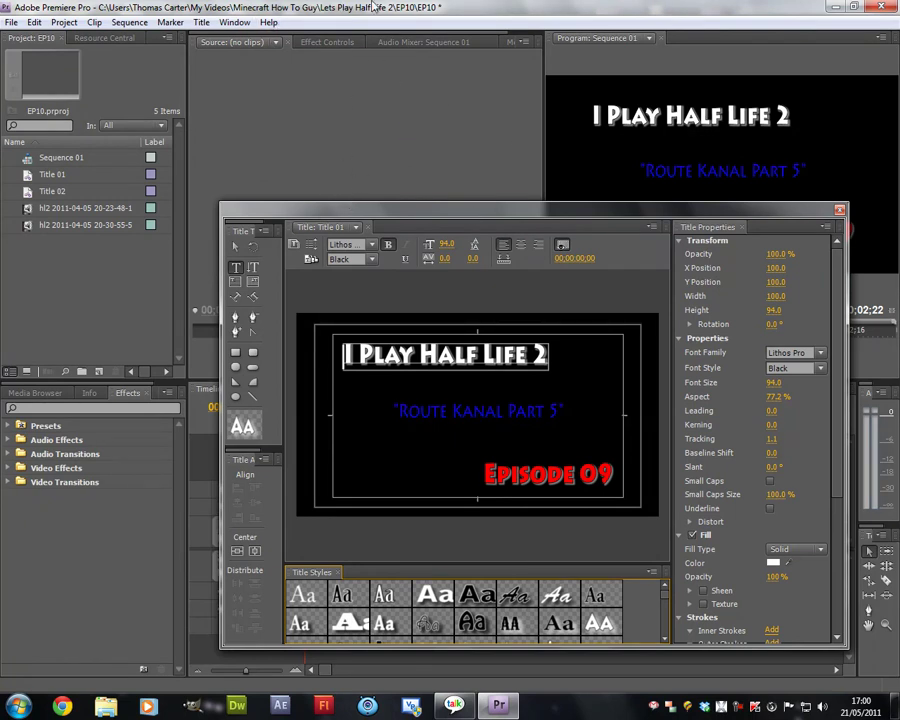
pyautogui.moveTo(422, 213); pyautogui.dragTo(334, 118)
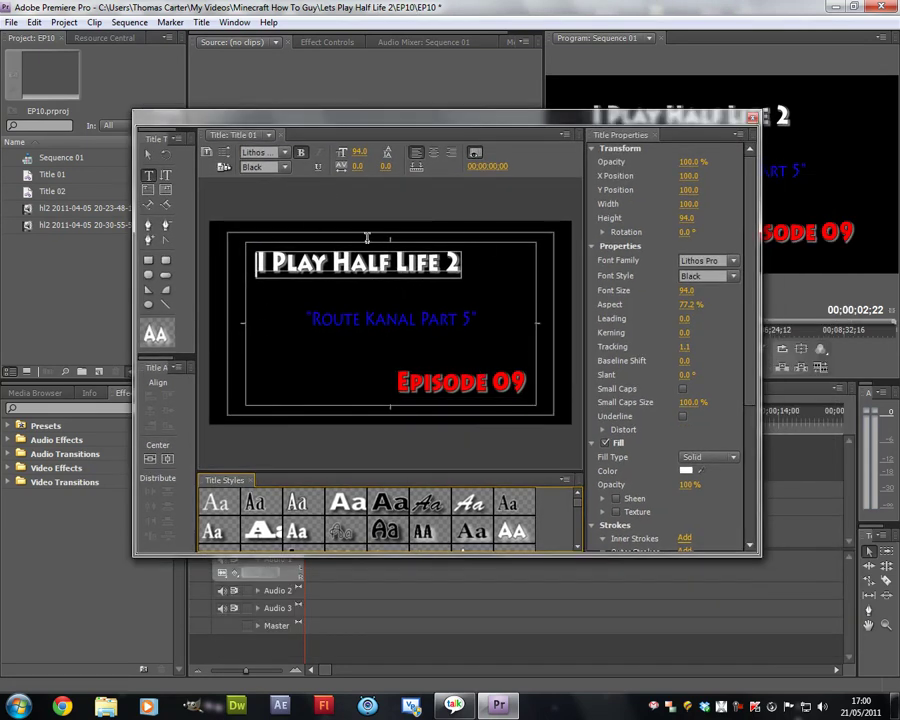
# Look over the title's three text lines and the font settings of the heading "I Play Half Life 2"
pyautogui.click(357, 310)
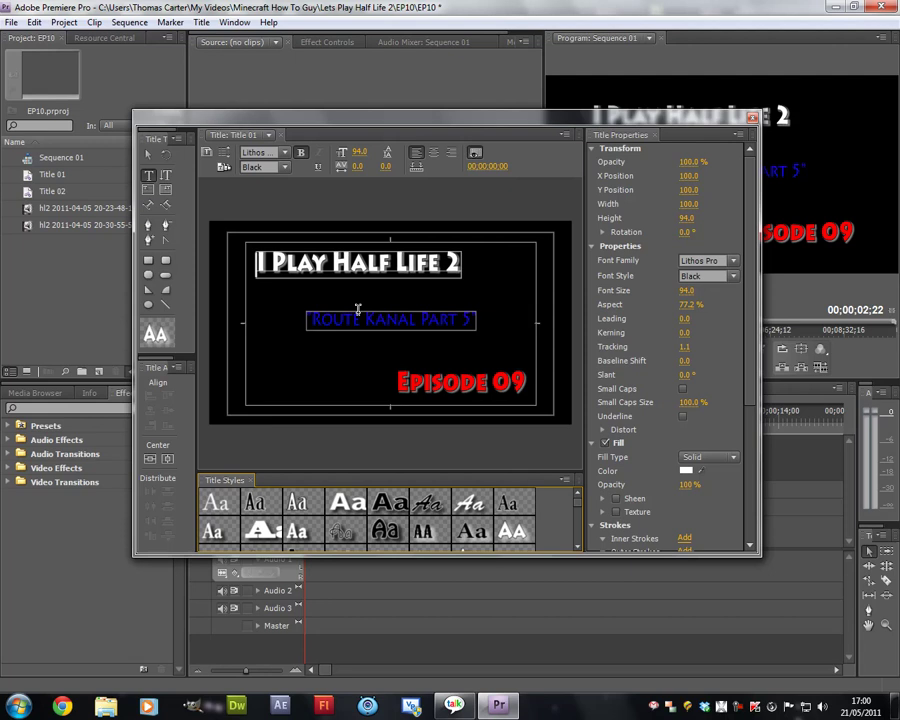
pyautogui.click(321, 323)
pyautogui.click(511, 381)
pyautogui.click(334, 349)
pyautogui.click(145, 156)
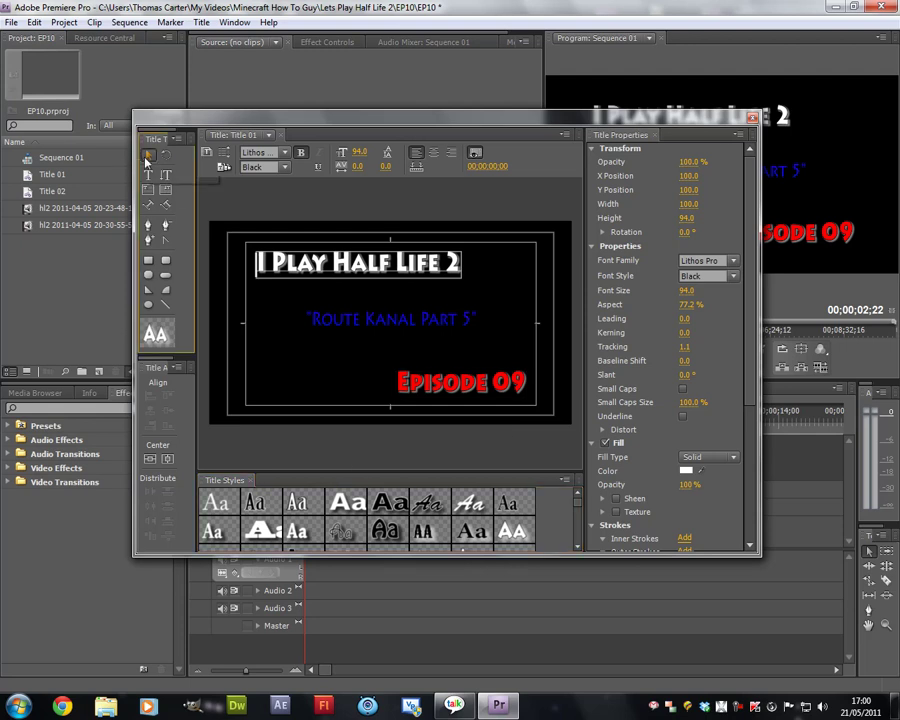
pyautogui.click(445, 265)
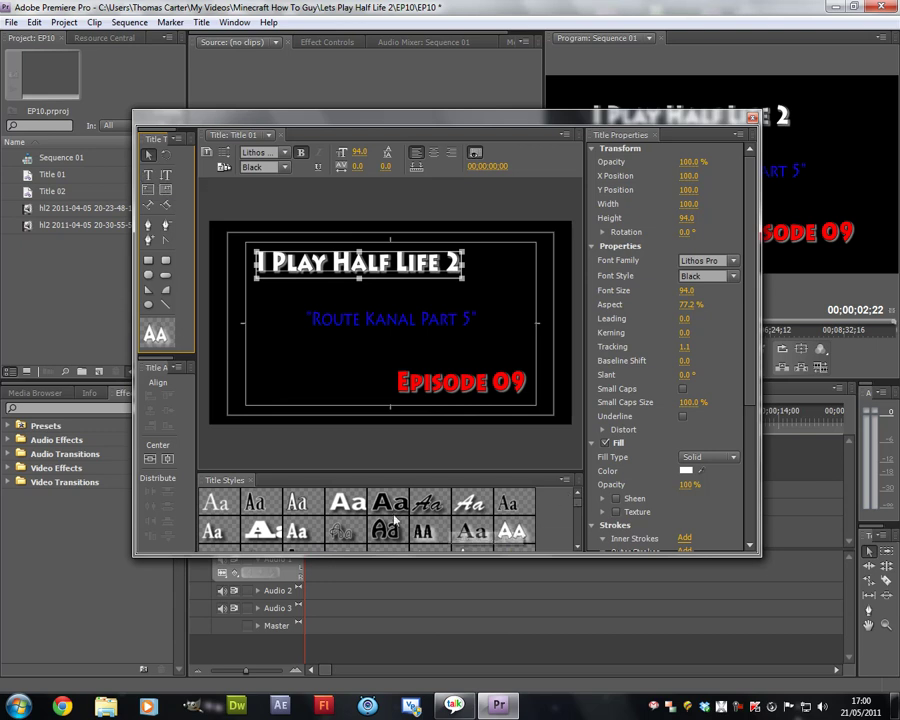
pyautogui.click(735, 262)
pyautogui.click(467, 119)
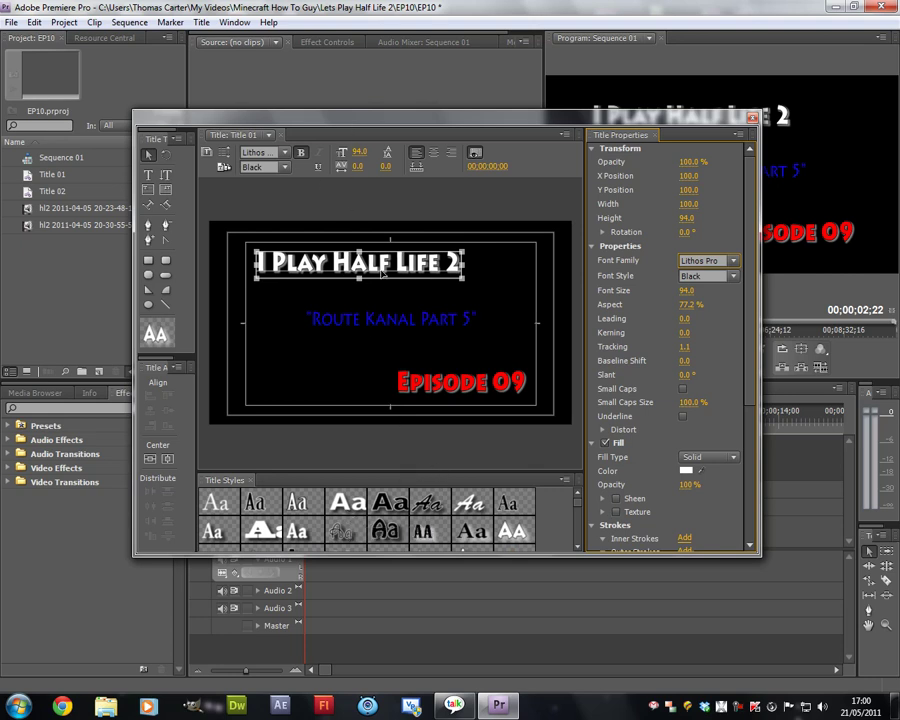
pyautogui.click(355, 325)
pyautogui.click(250, 230)
pyautogui.click(424, 390)
pyautogui.click(492, 367)
# Change the red episode text to "Episode 10" and check the updated title in the program preview
pyautogui.click(148, 176)
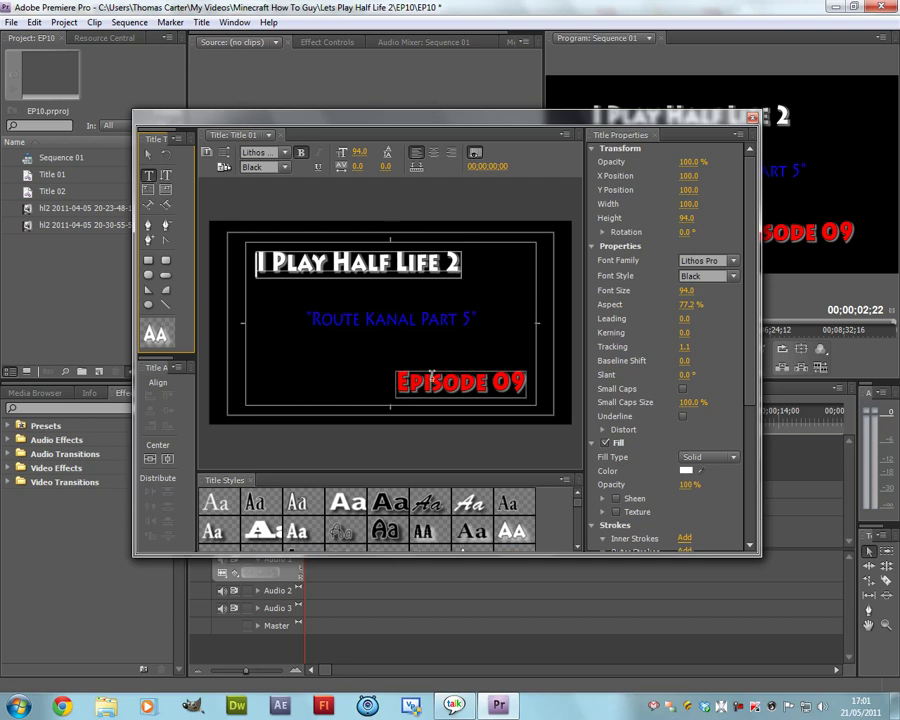
pyautogui.click(512, 381)
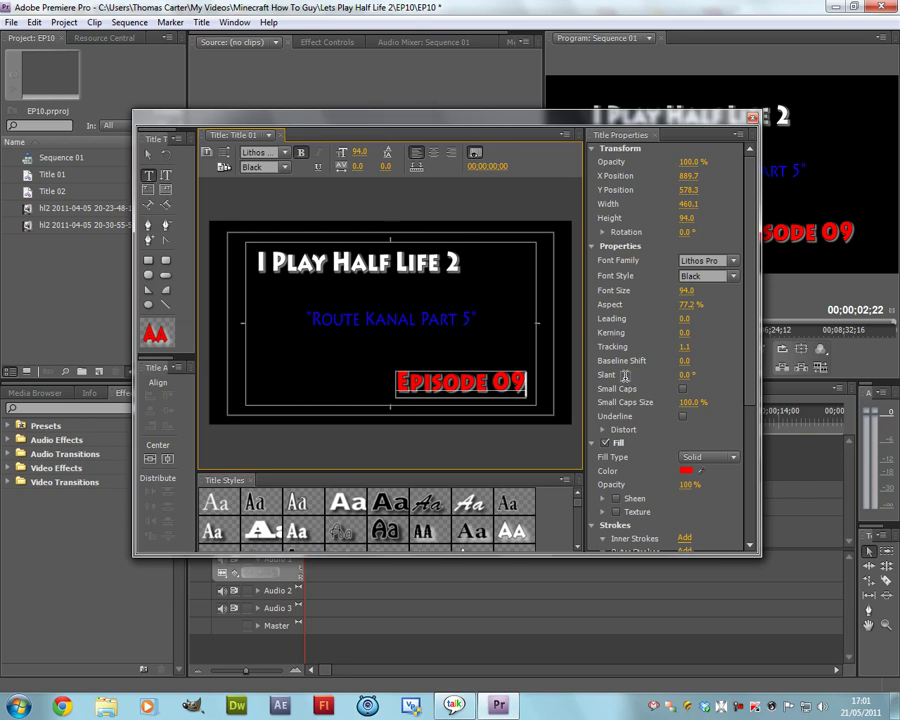
pyautogui.press('BackSpace')
pyautogui.press('BackSpace')
pyautogui.press('BackSpace')
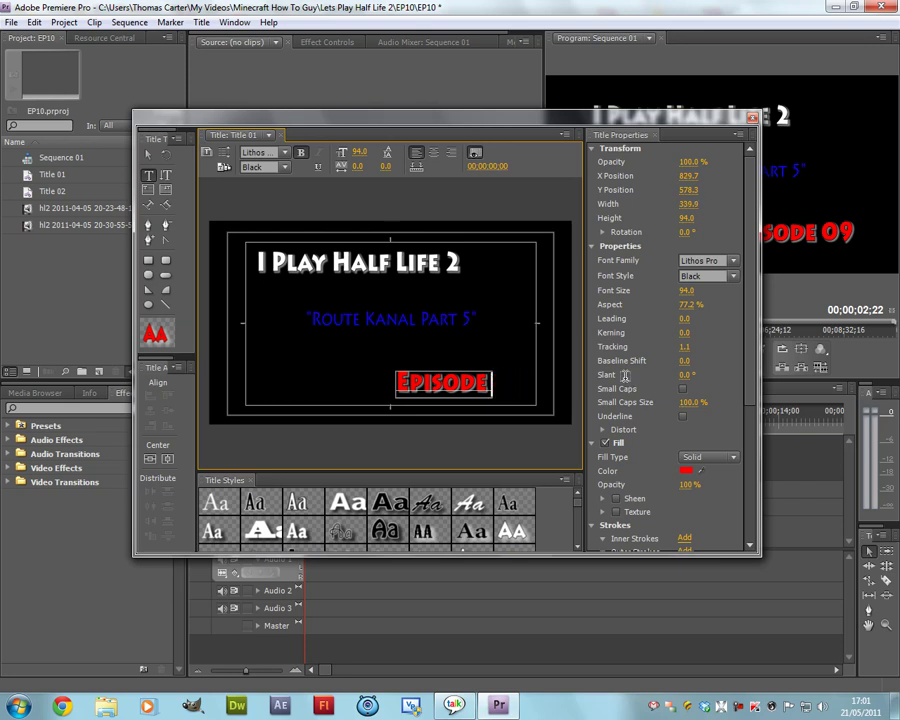
pyautogui.write('10')
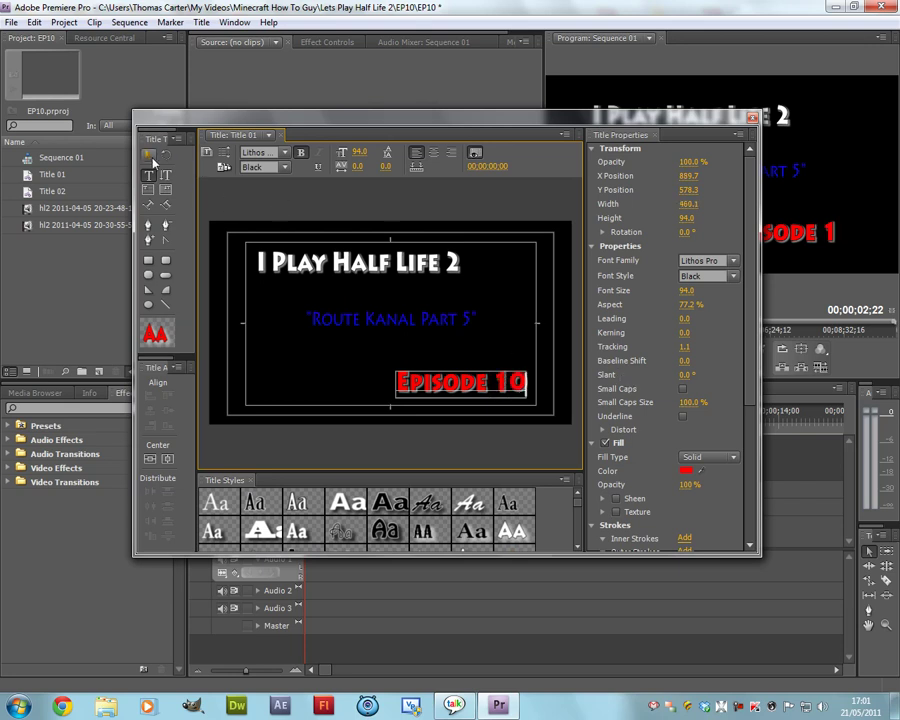
pyautogui.moveTo(376, 122); pyautogui.dragTo(234, 137)
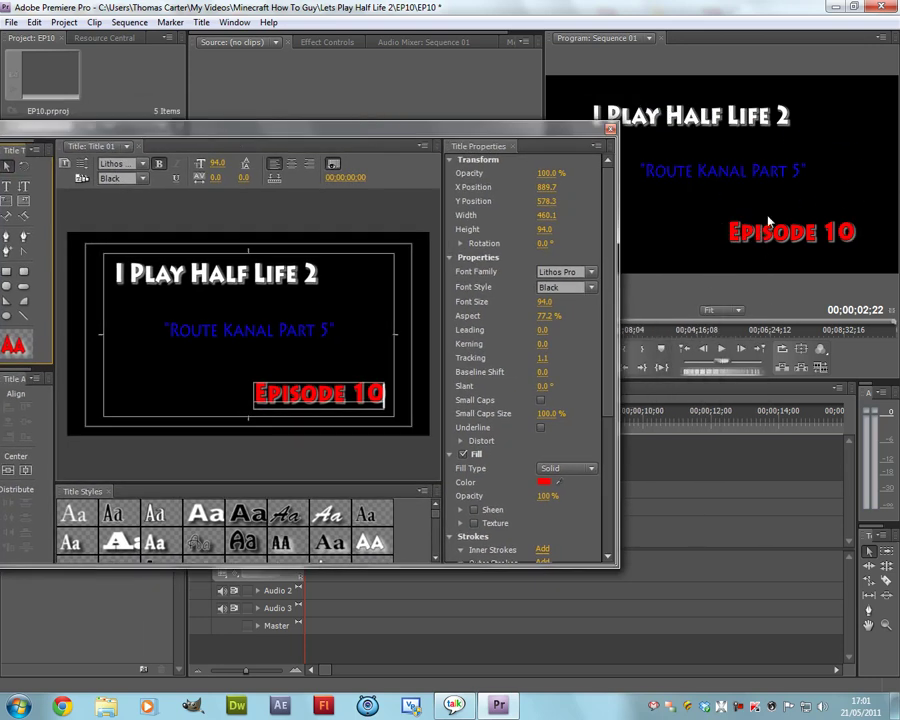
pyautogui.moveTo(370, 143); pyautogui.dragTo(546, 159)
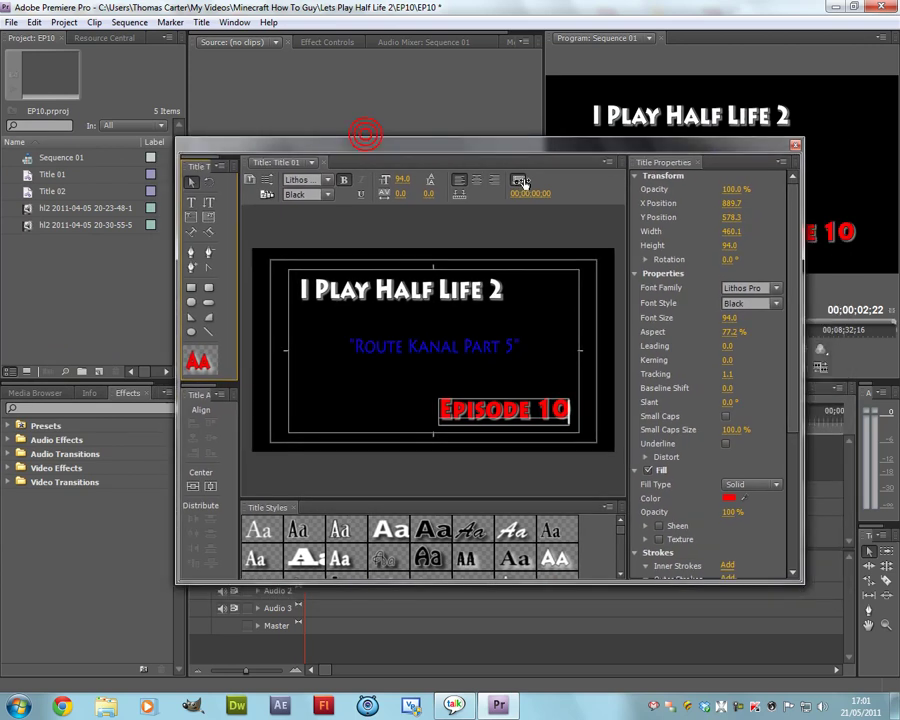
# Nudge the blue "Route Kanal Part 5" line slightly upwards and select all of its text
pyautogui.click(368, 347)
pyautogui.moveTo(406, 351); pyautogui.dragTo(405, 349)
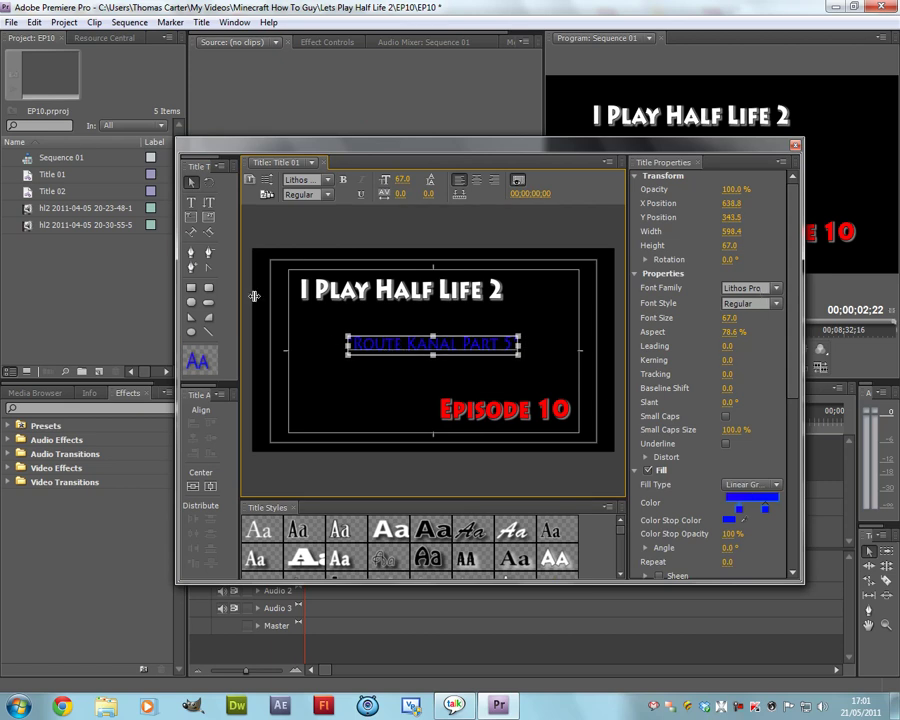
pyautogui.press('t')
pyautogui.moveTo(350, 343); pyautogui.dragTo(502, 345)
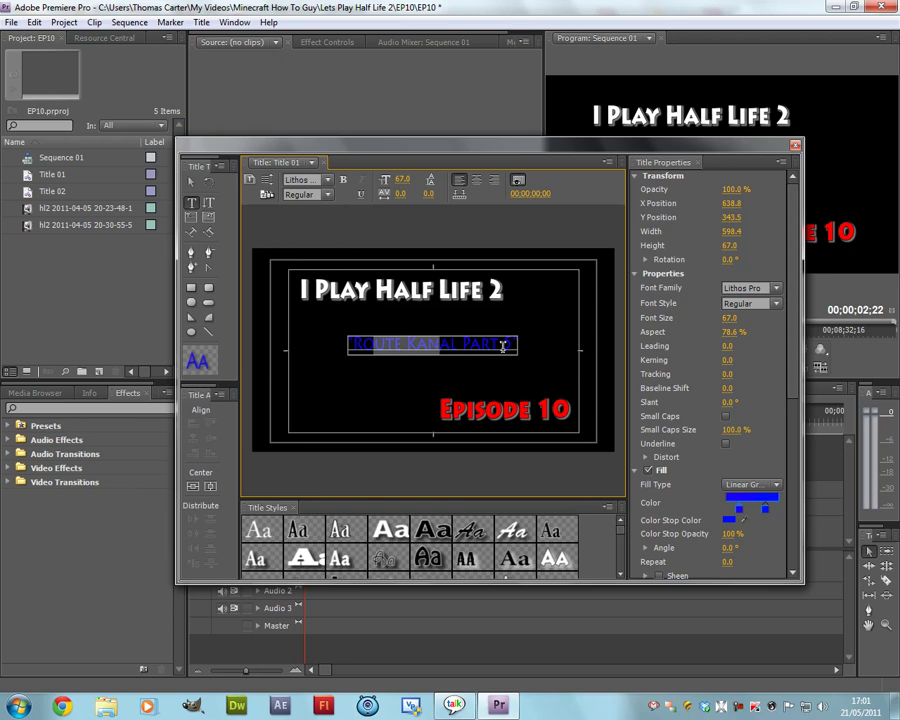
# Browse the font families for the selected "Route Kanal Part 5" text and apply the first preset title style, with a white fill
pyautogui.click(777, 288)
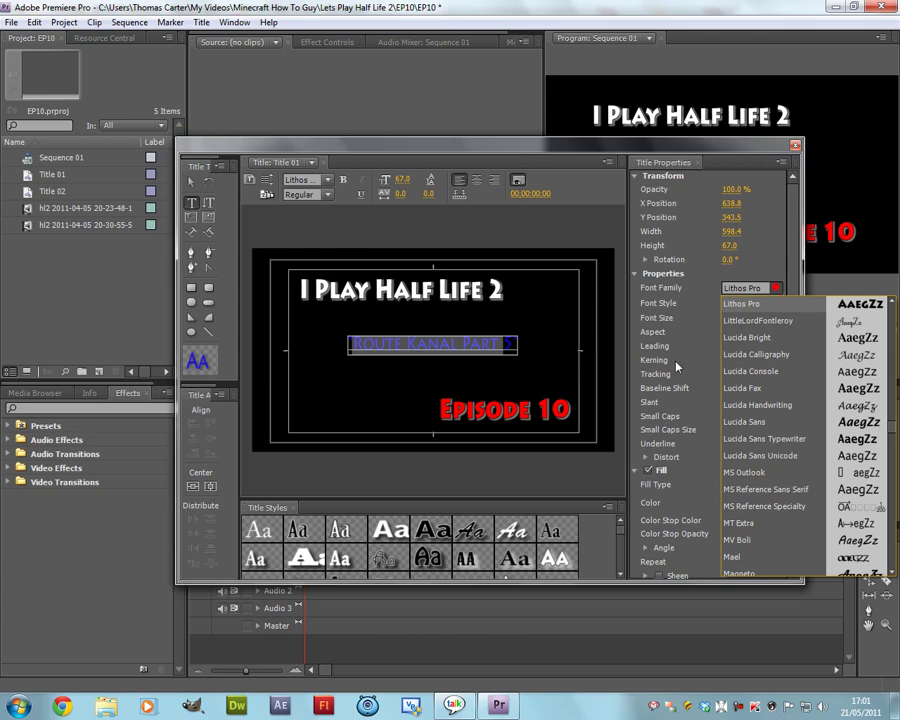
pyautogui.click(510, 341)
pyautogui.moveTo(510, 341); pyautogui.dragTo(350, 345)
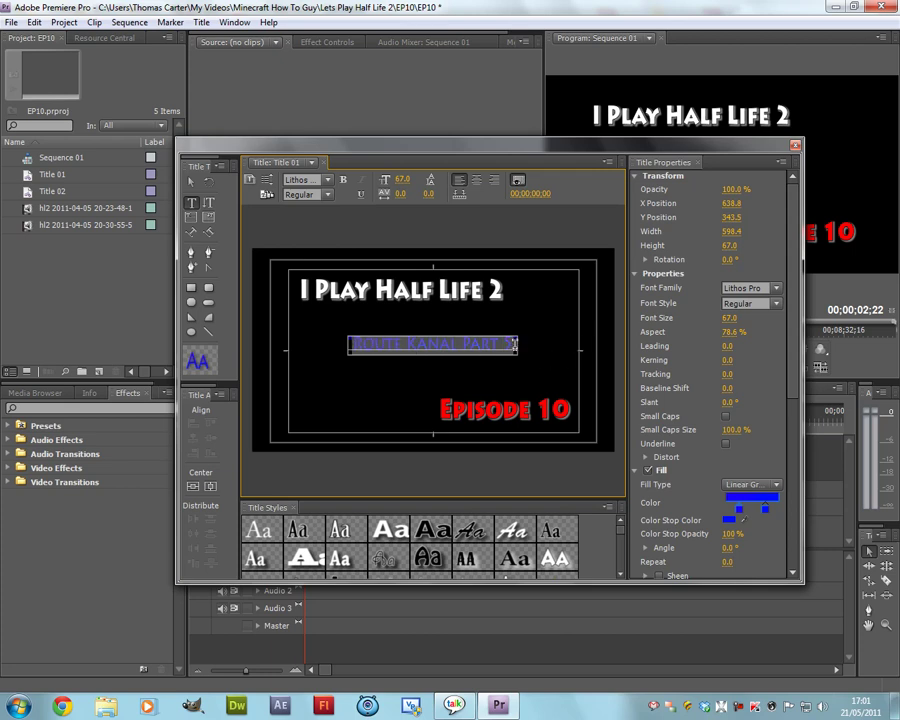
pyautogui.click(327, 180)
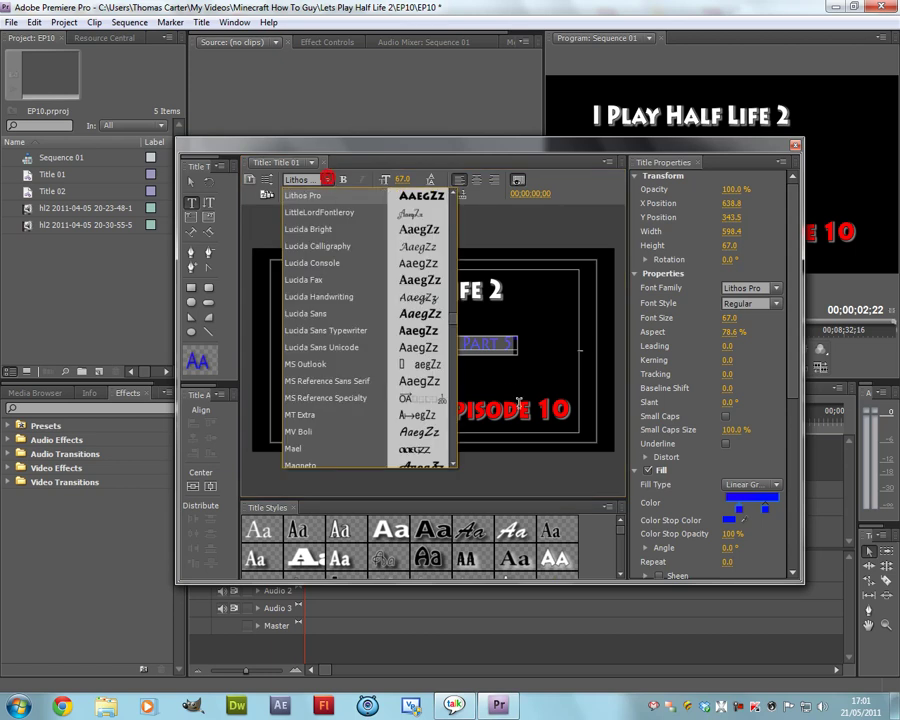
pyautogui.click(603, 560)
pyautogui.click(259, 531)
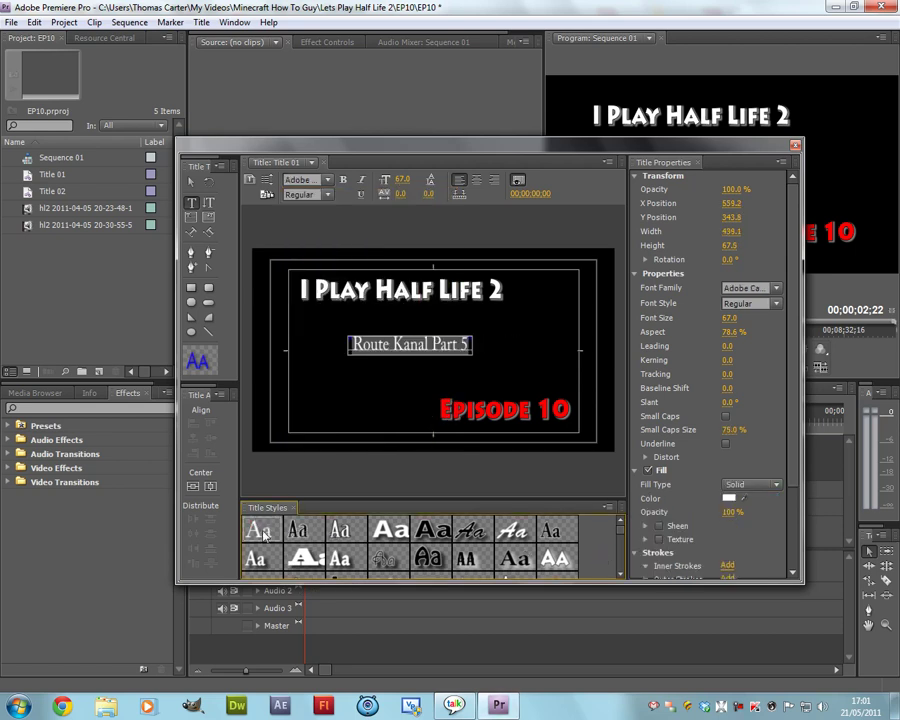
# Try other preset title styles on the "Route Kanal Part 5" text, including a light Lithos Pro style
pyautogui.click(254, 557)
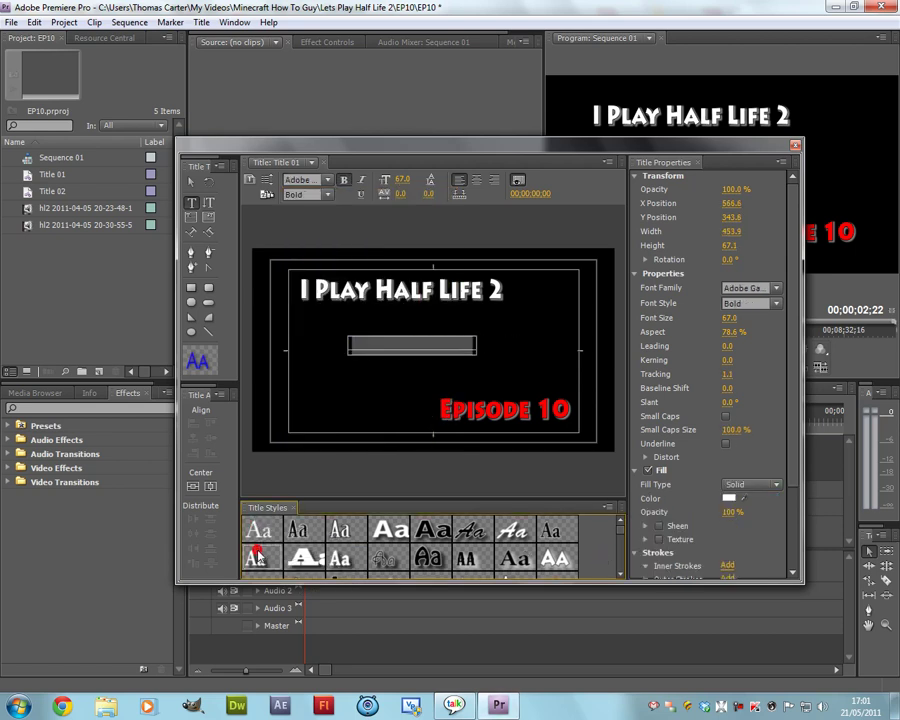
pyautogui.click(620, 578)
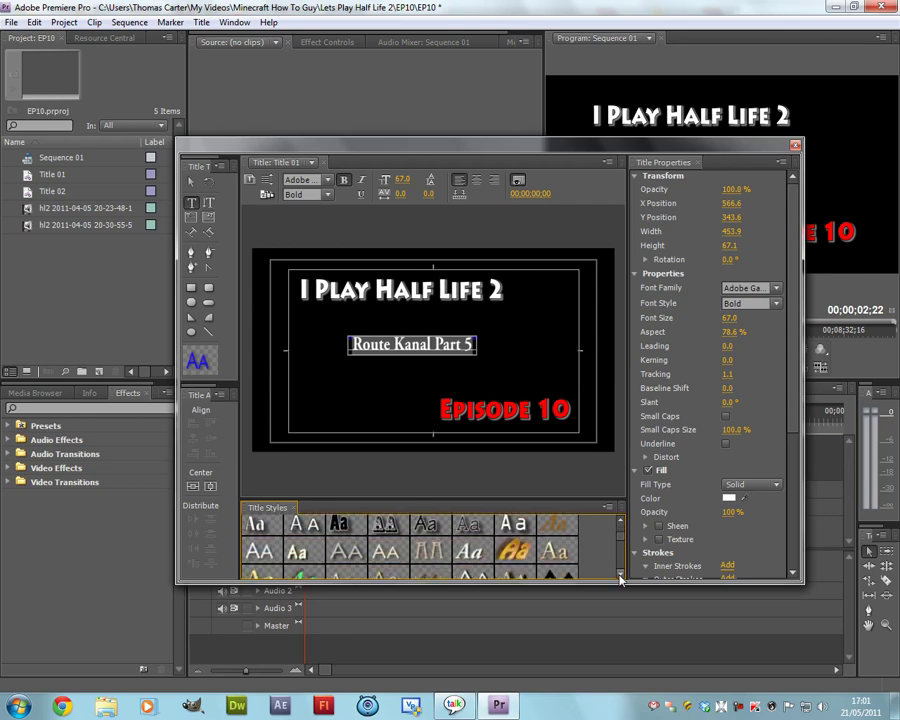
pyautogui.click(385, 551)
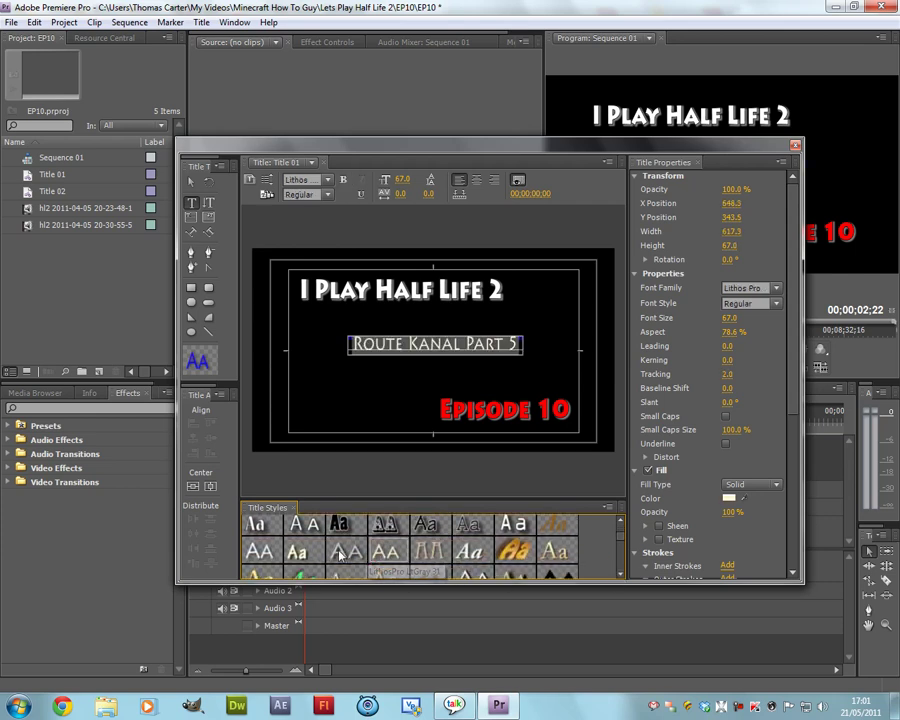
pyautogui.click(340, 551)
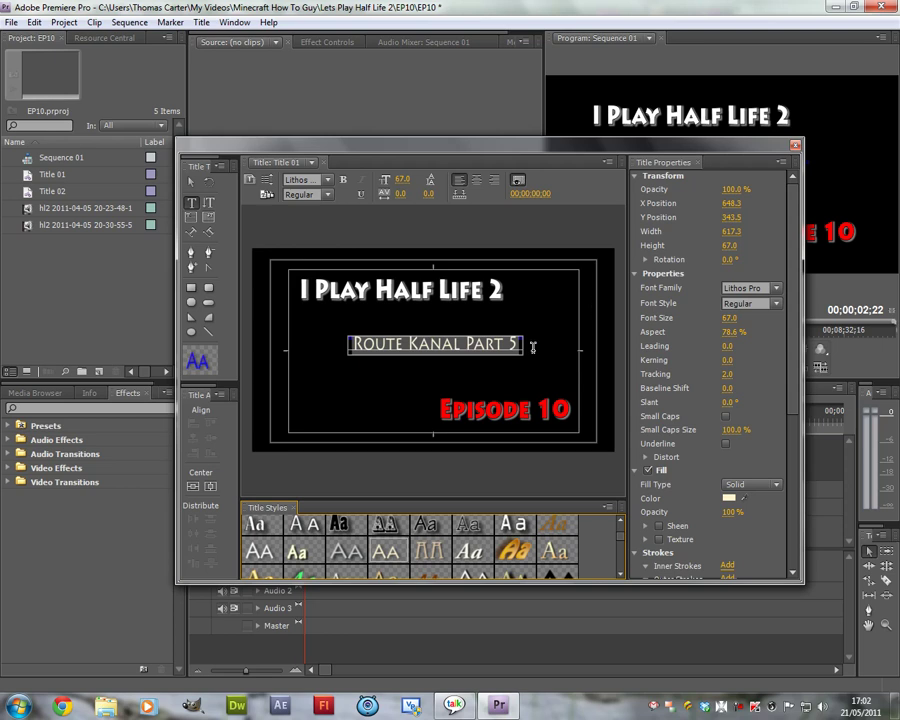
# Select the "Route Kanal Part 5" line as an object and delete it from the title
pyautogui.click(191, 185)
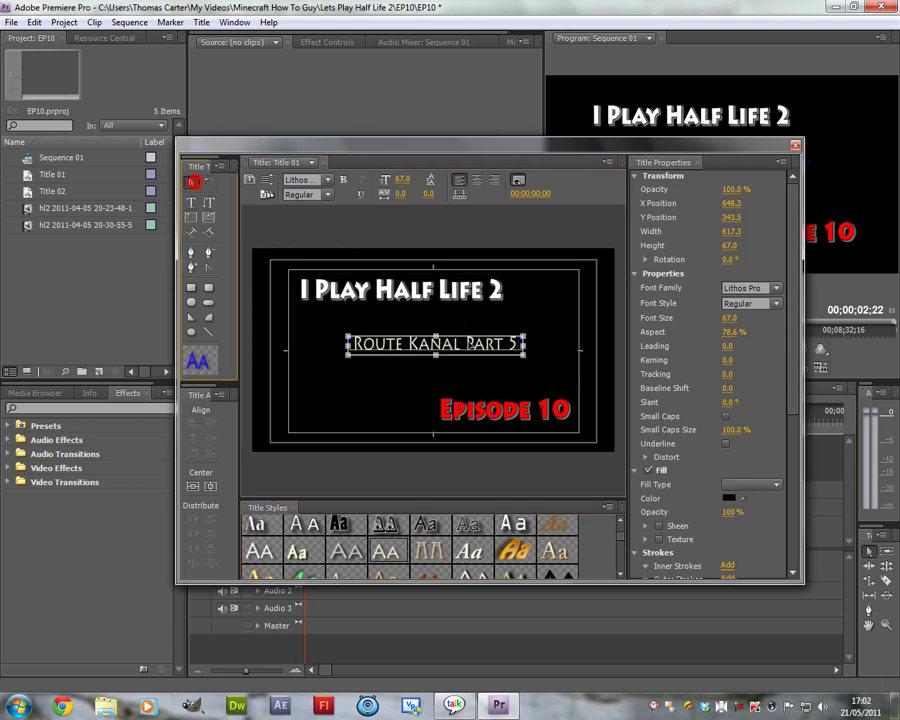
pyautogui.moveTo(465, 381); pyautogui.dragTo(494, 343)
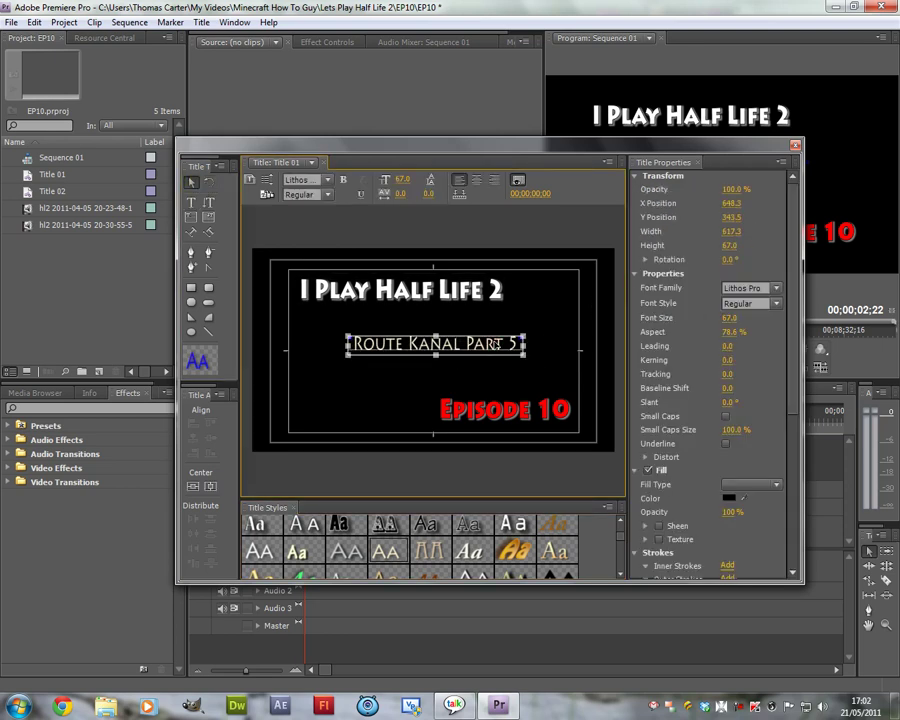
pyautogui.press('Delete')
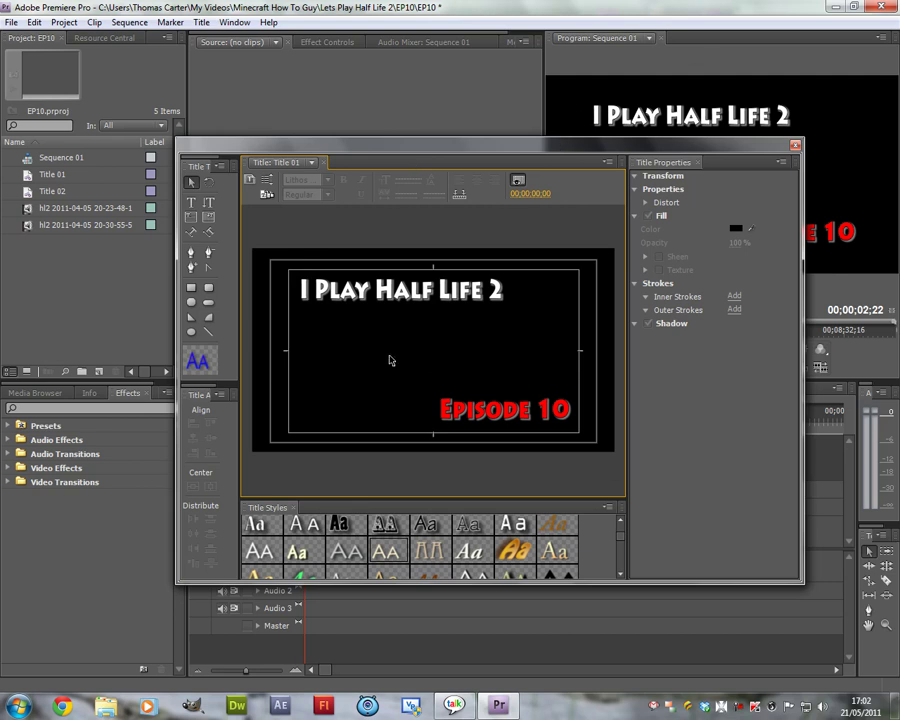
# Add a new blue text line reading "Water Hazard Part 1", in quotation marks, between the heading and the episode text
pyautogui.click(188, 203)
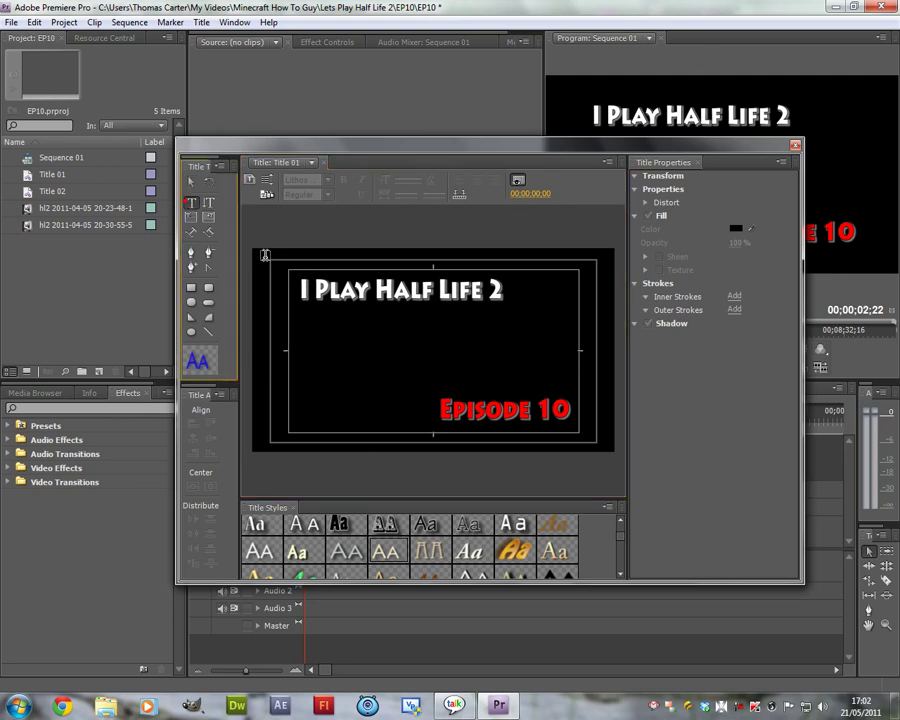
pyautogui.click(350, 341)
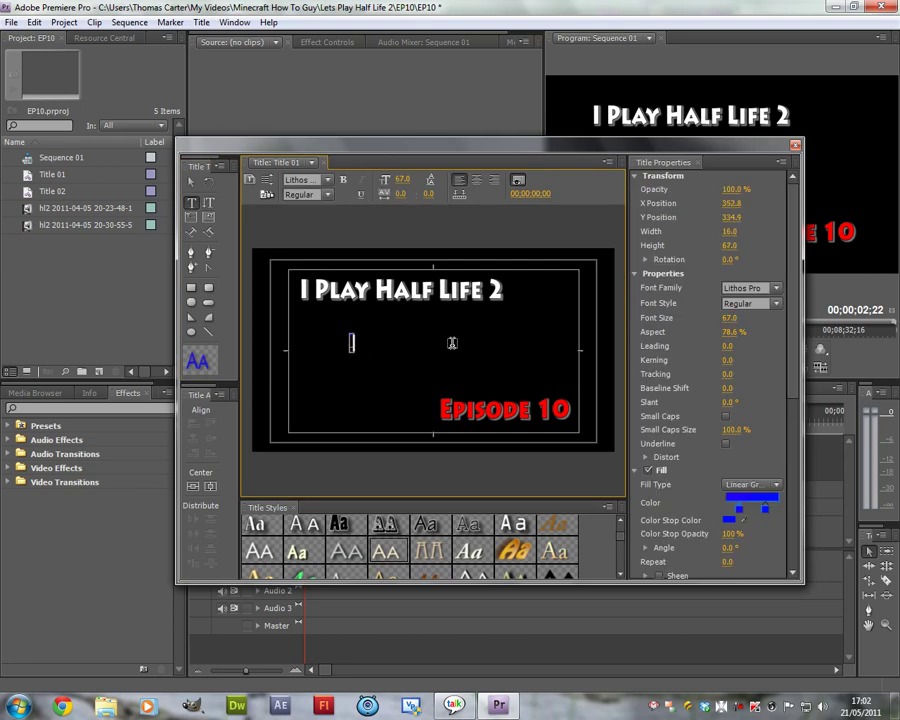
pyautogui.write('W')
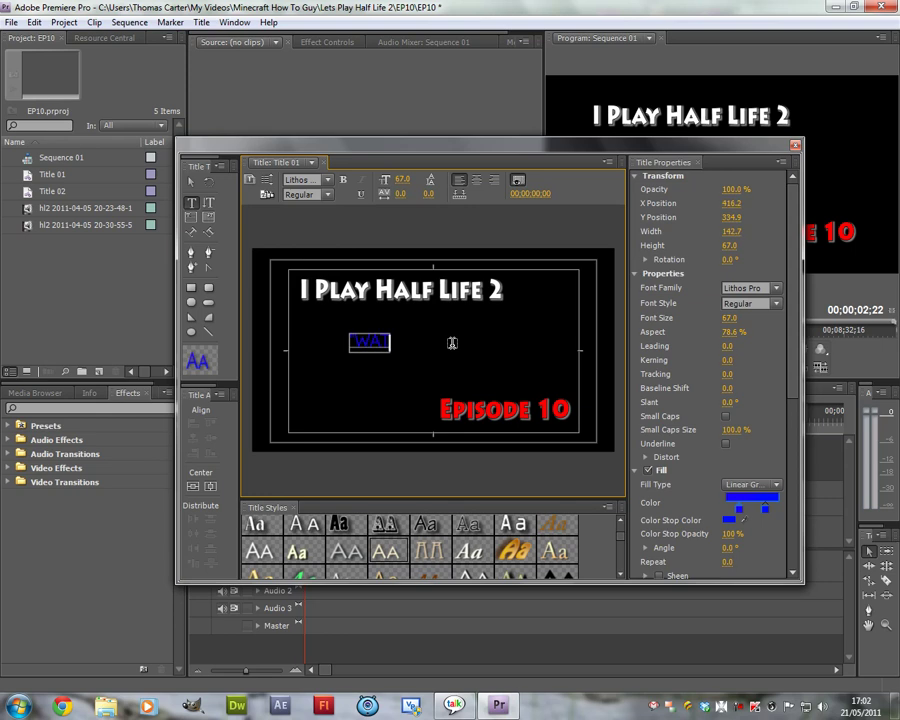
pyautogui.write('ATER HAZARD')
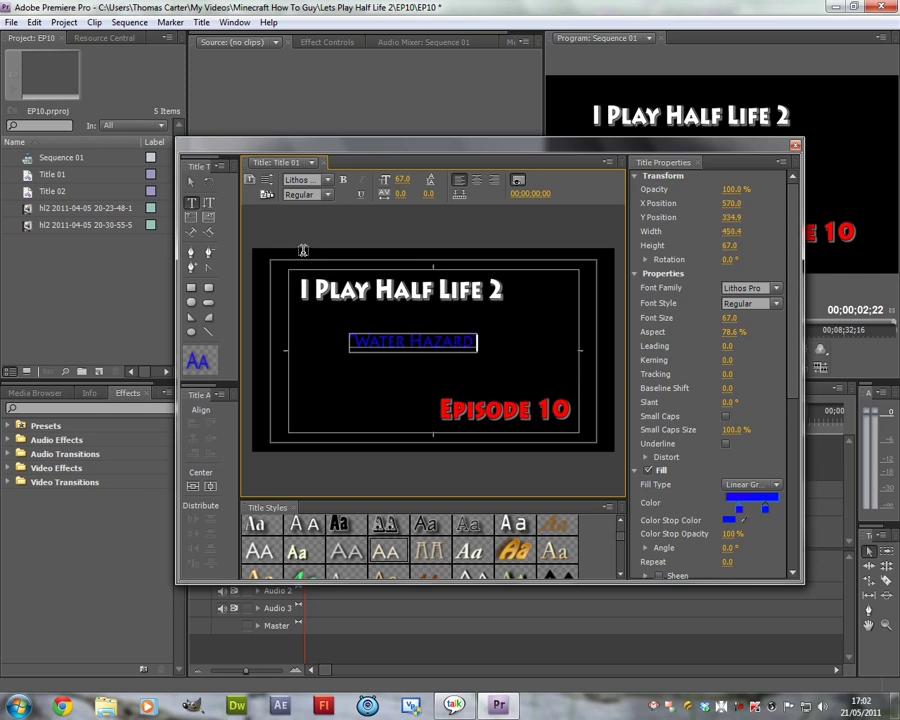
pyautogui.write(' PART 1')
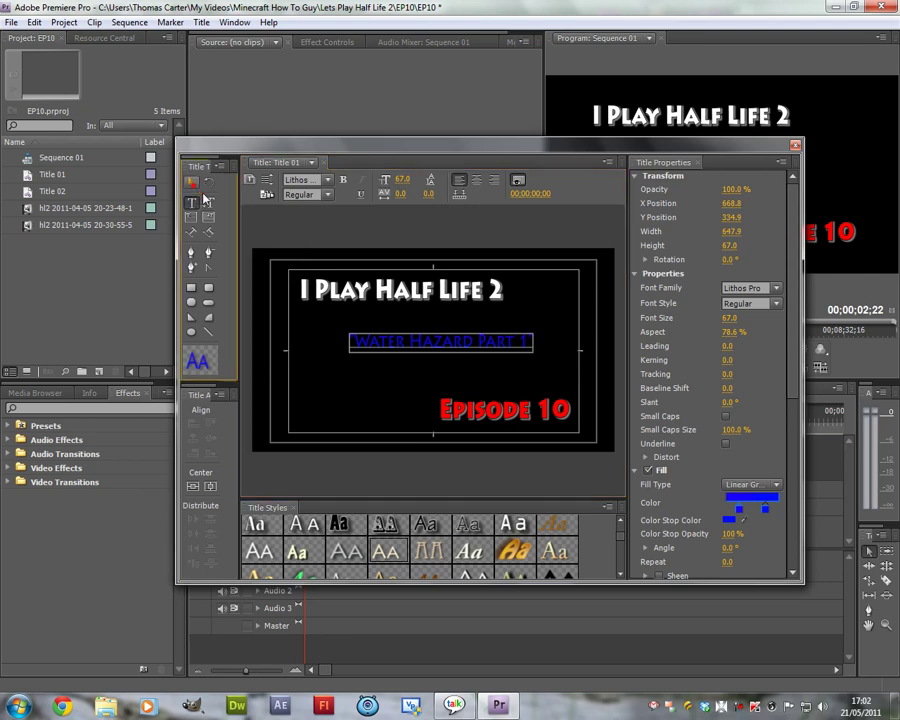
pyautogui.press('Escape')
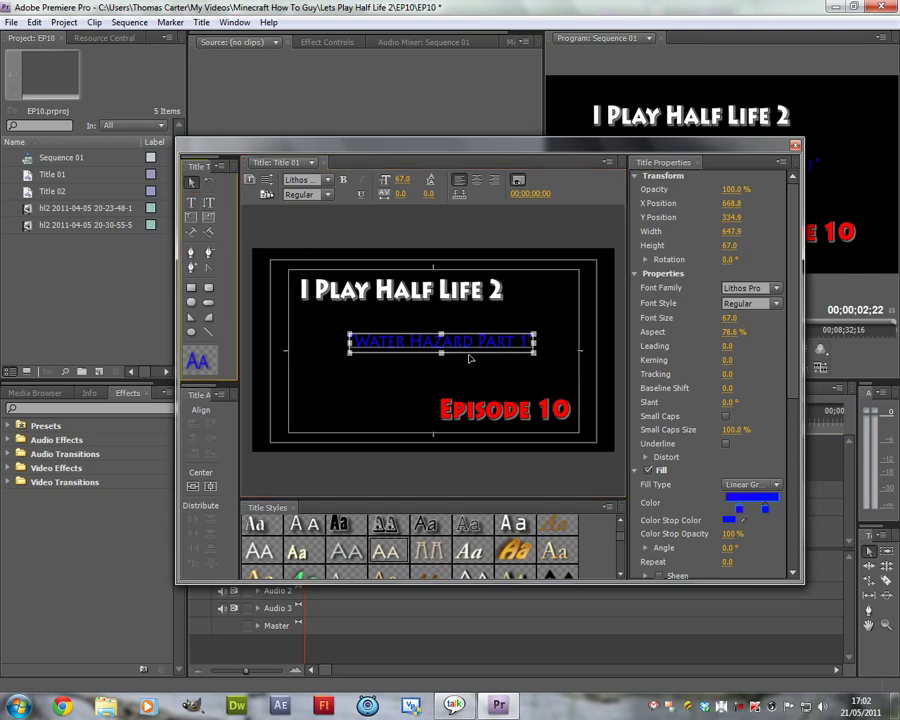
# Enlarge the "Water Hazard Part 1" line to a font size of about 74 and shift it left to an X position of about 652
pyautogui.moveTo(489, 345); pyautogui.dragTo(474, 345)
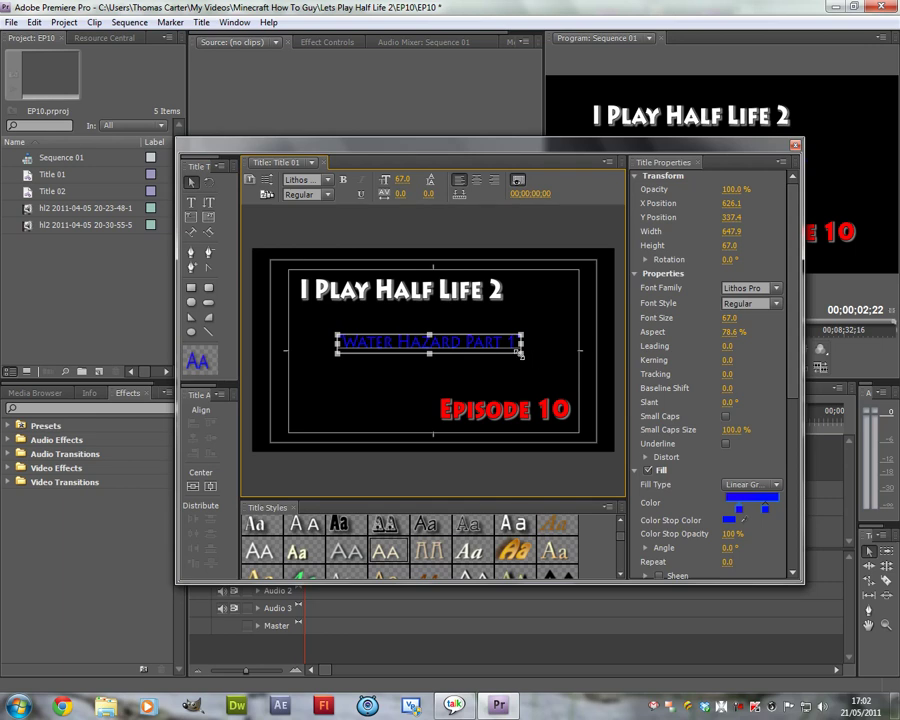
pyautogui.moveTo(519, 352); pyautogui.dragTo(538, 366)
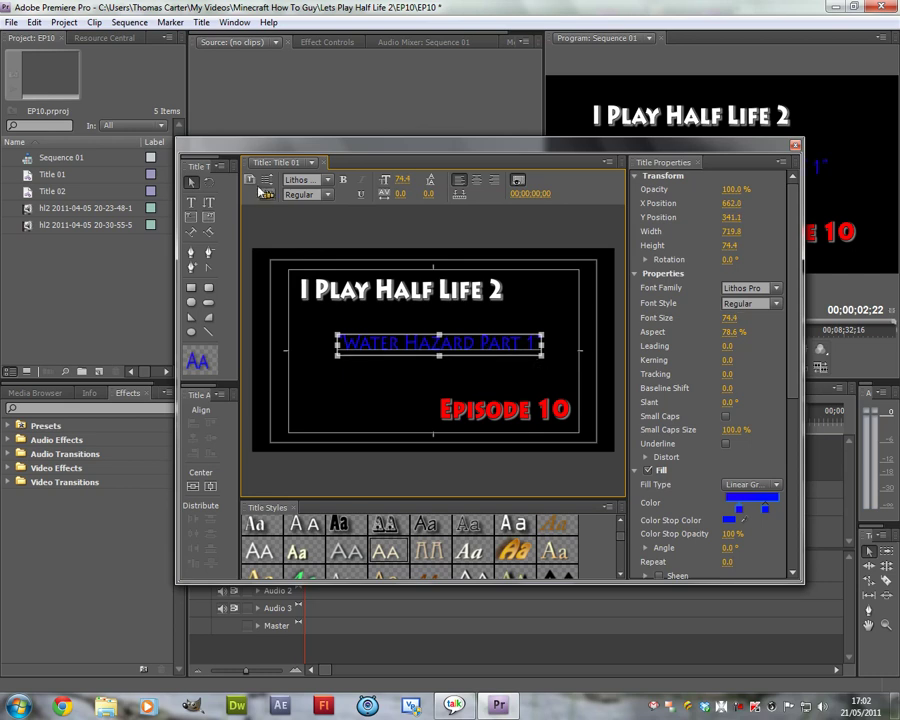
pyautogui.click(406, 384)
pyautogui.click(432, 345)
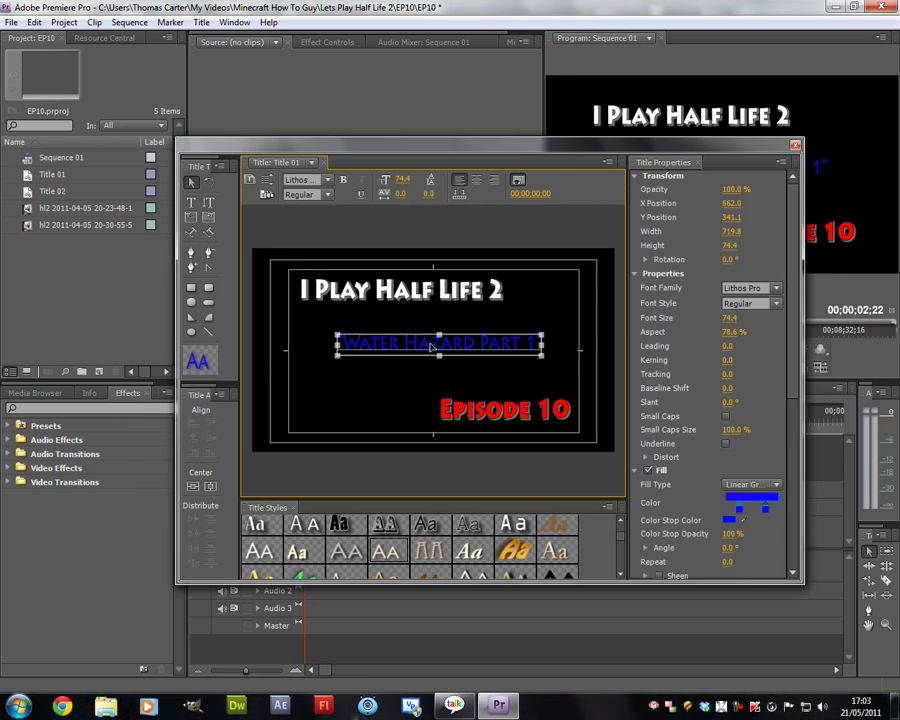
pyautogui.press('Left')
pyautogui.press('Left')
pyautogui.press('Left')
pyautogui.press('Left')
pyautogui.press('Left')
pyautogui.press('Left')
pyautogui.press('Left')
pyautogui.press('Left')
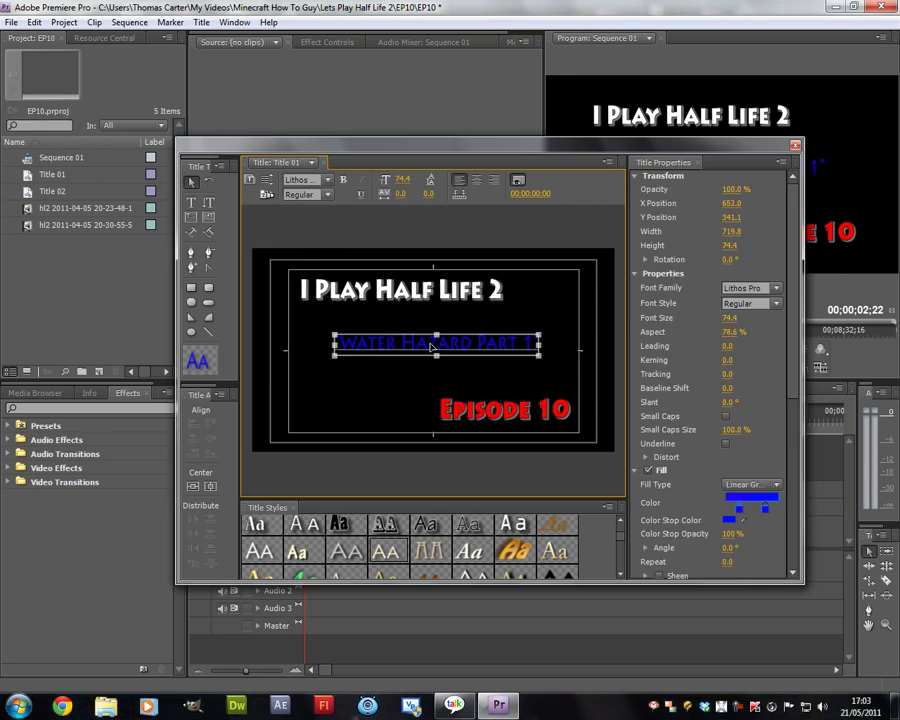
pyautogui.click(377, 377)
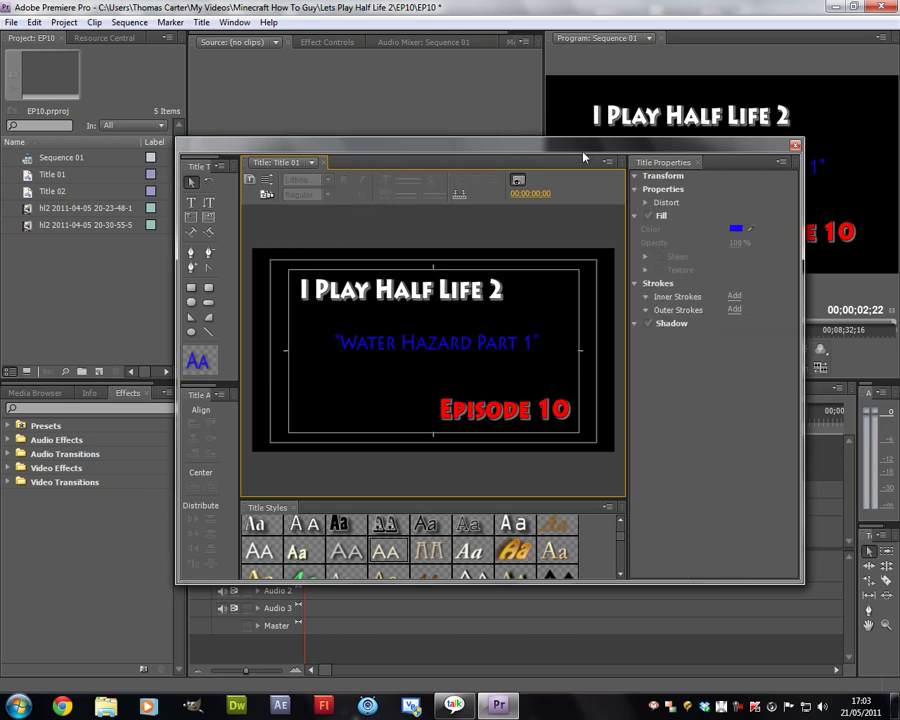
# Move the title editor aside to check the finished title in the program preview
pyautogui.moveTo(587, 160); pyautogui.dragTo(595, 320)
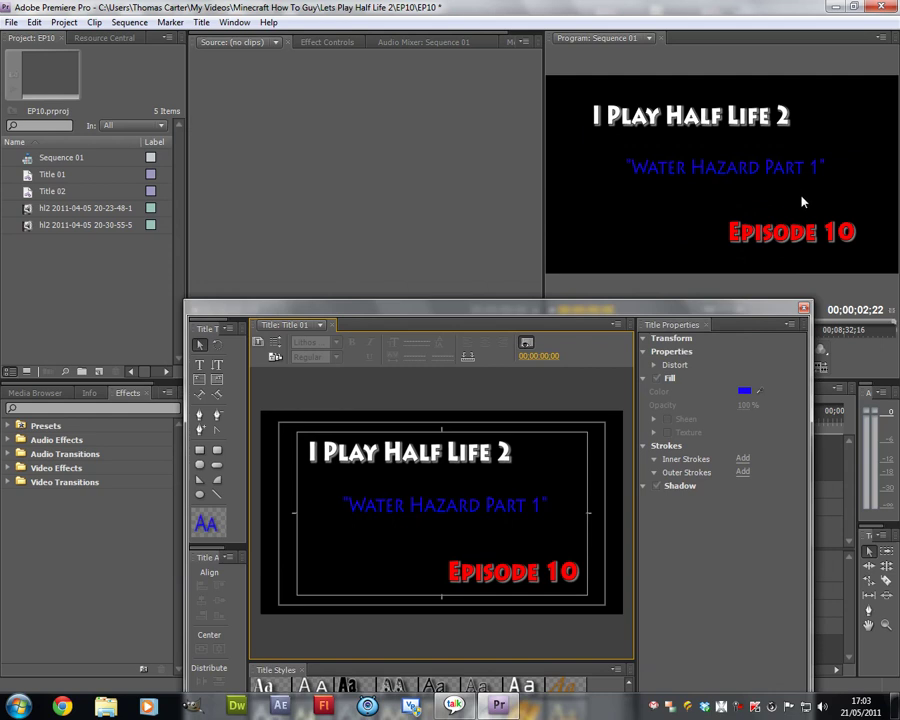
pyautogui.moveTo(648, 307); pyautogui.dragTo(622, 82)
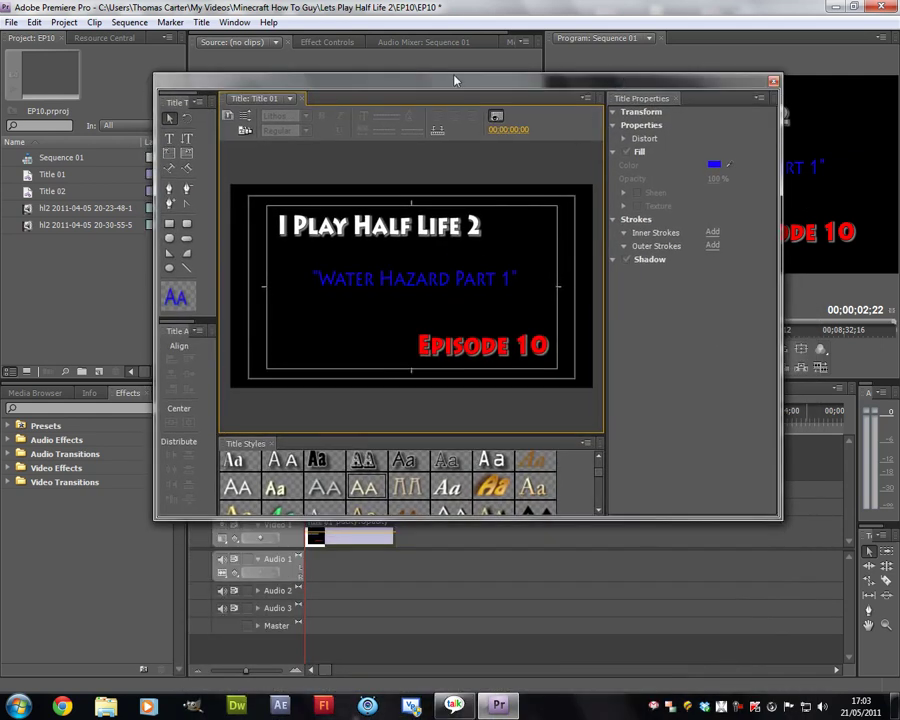
pyautogui.moveTo(453, 83); pyautogui.dragTo(420, 115)
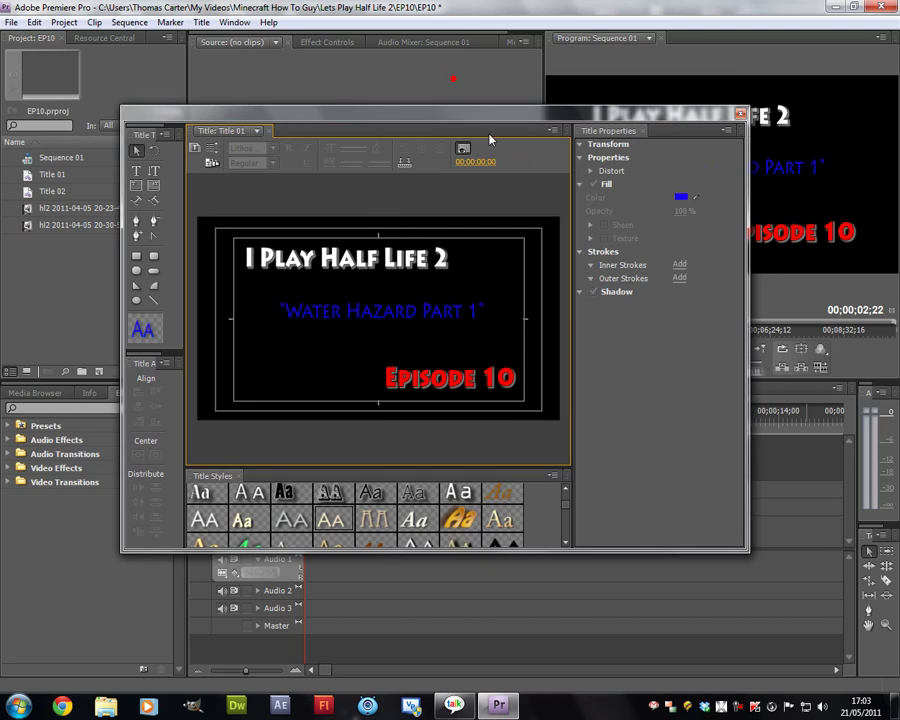
# Close the title editor and save the EP10 project
pyautogui.click(740, 116)
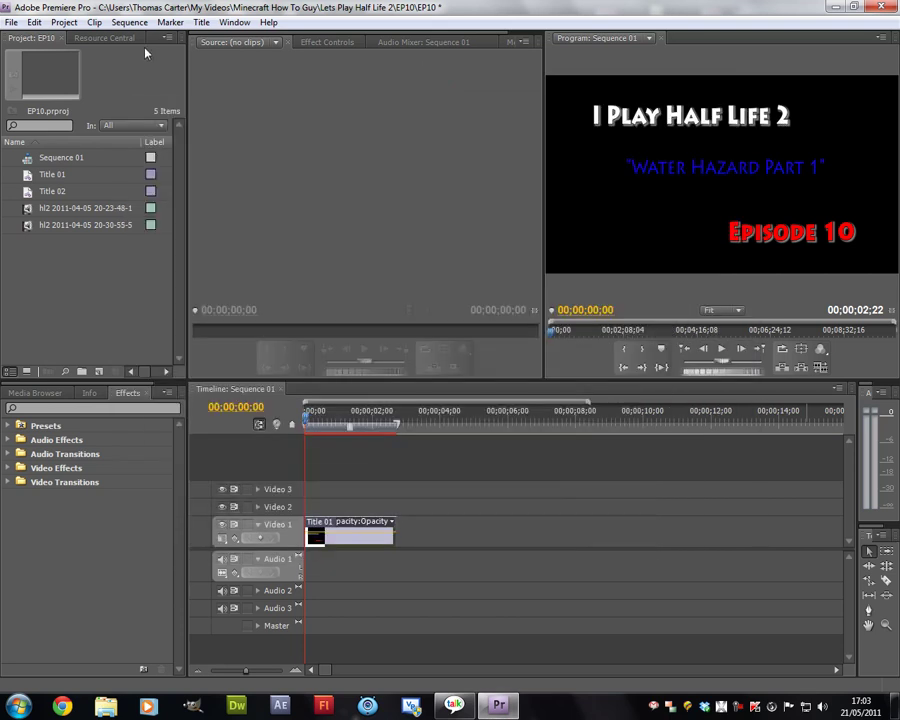
pyautogui.click(11, 22)
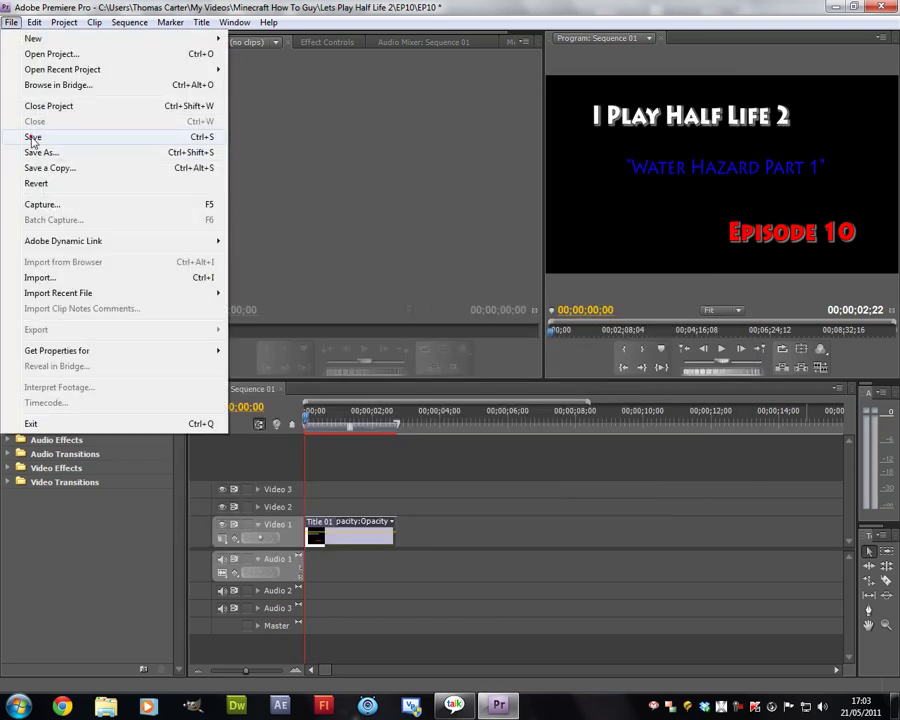
pyautogui.click(33, 138)
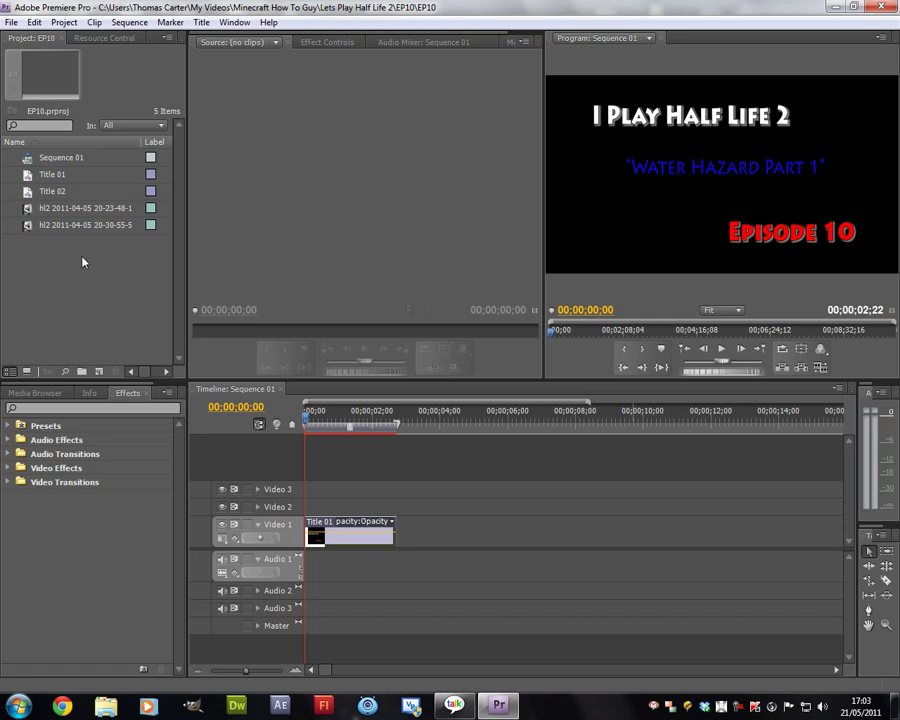
pyautogui.click(50, 213)
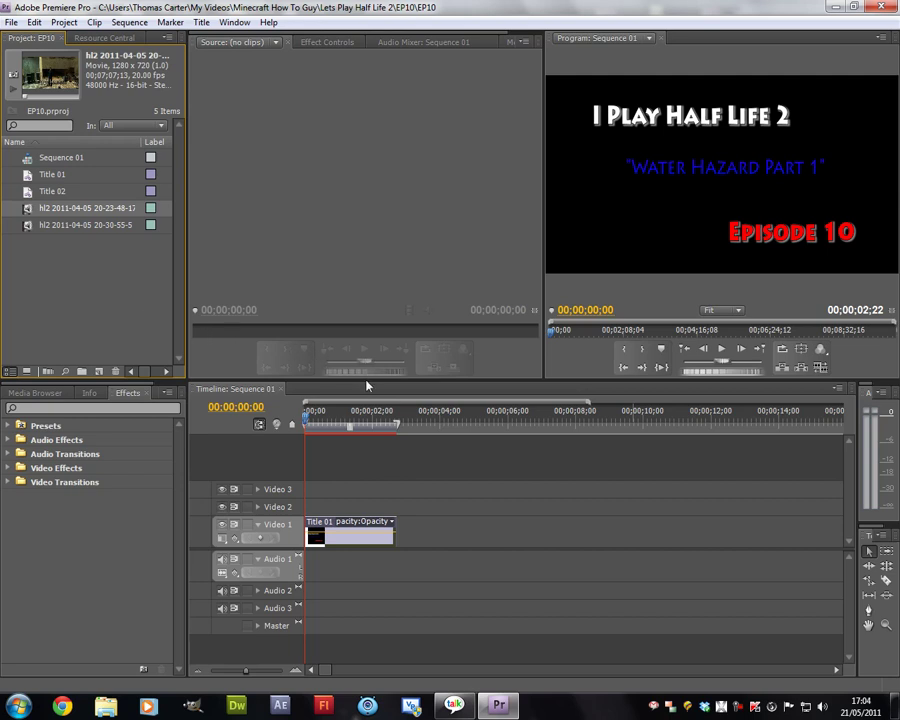
pyautogui.moveTo(381, 430); pyautogui.dragTo(404, 530)
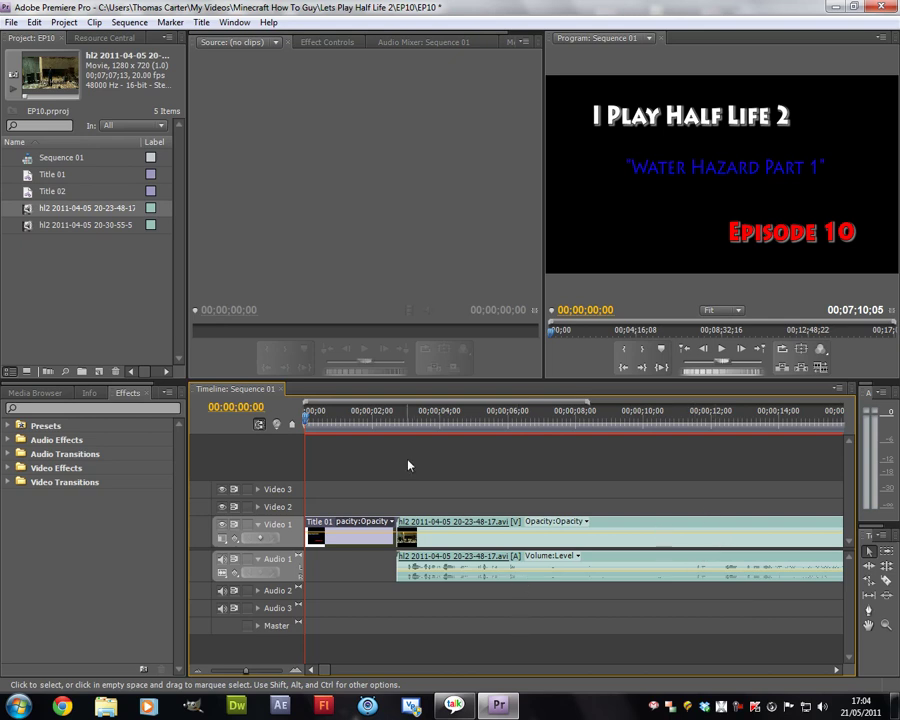
# Play the sequence from the start to review the cut from the title to the recording, and return to the beginning
pyautogui.click(379, 420)
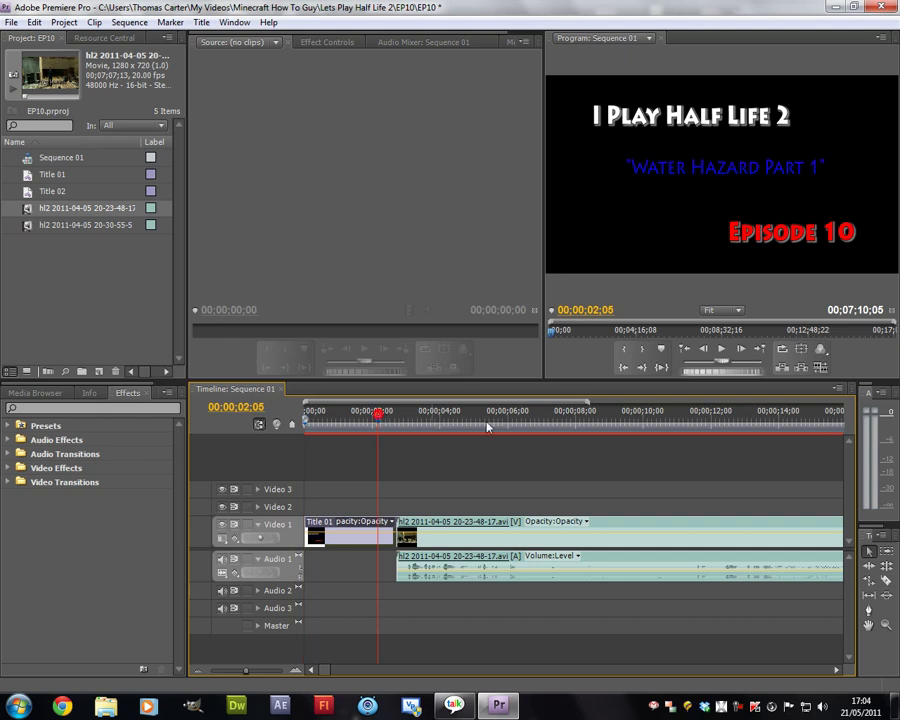
pyautogui.click(686, 348)
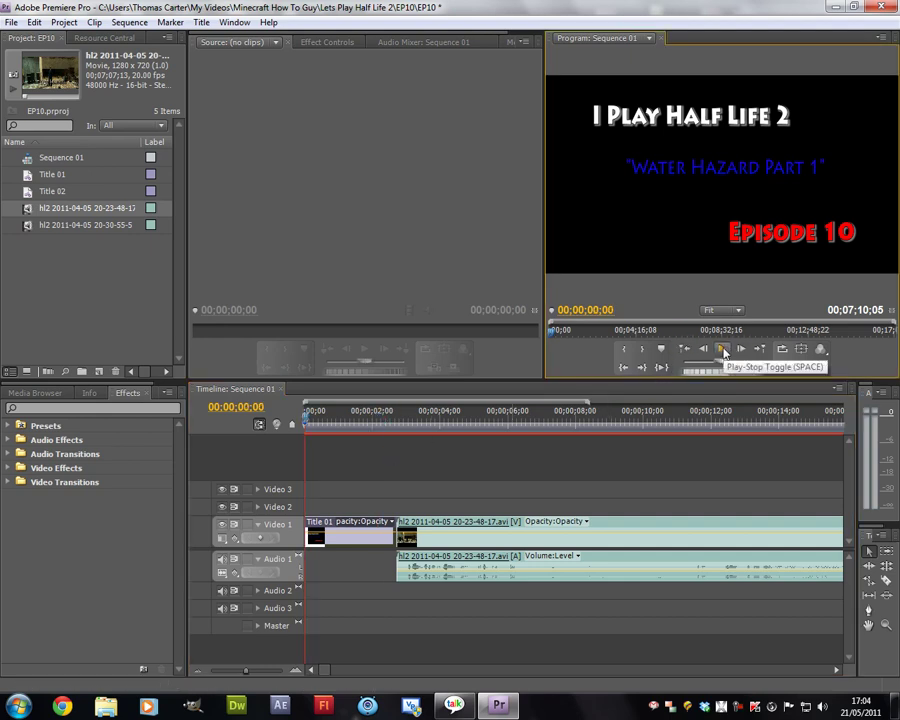
pyautogui.click(724, 350)
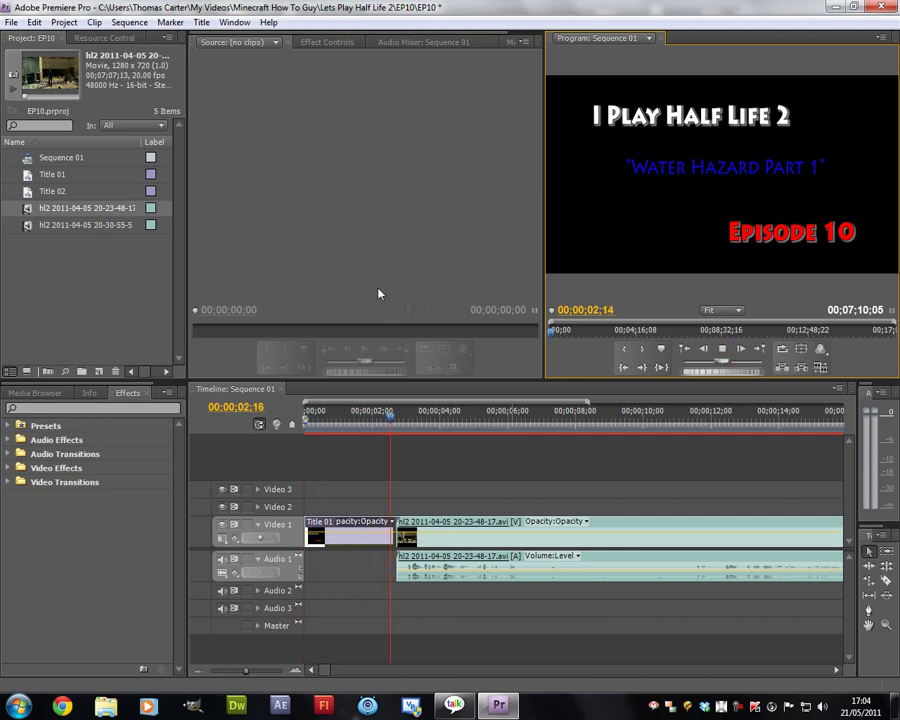
pyautogui.click(724, 350)
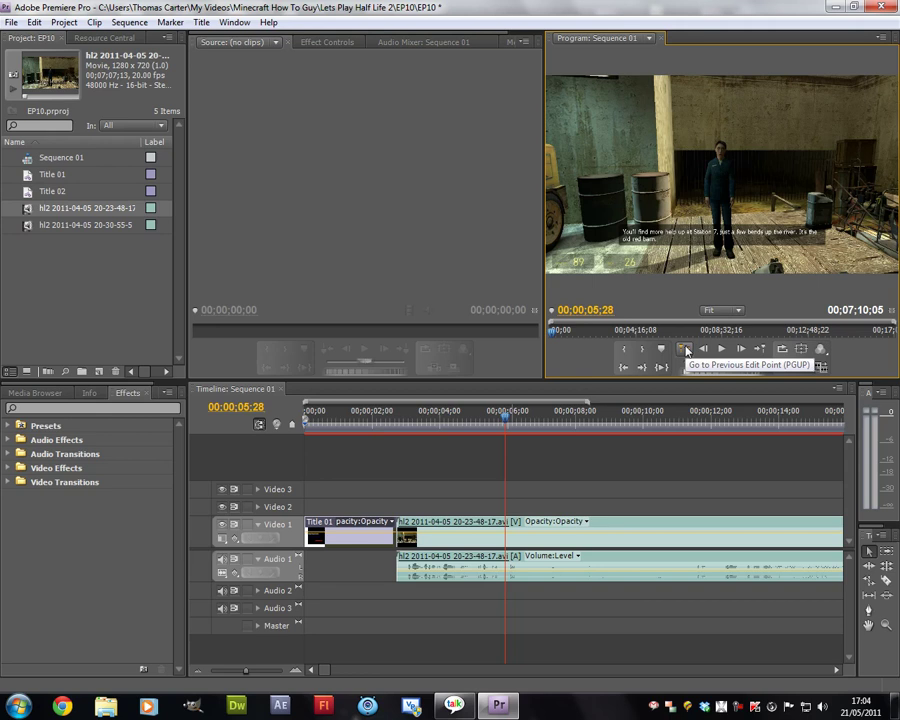
pyautogui.click(685, 349)
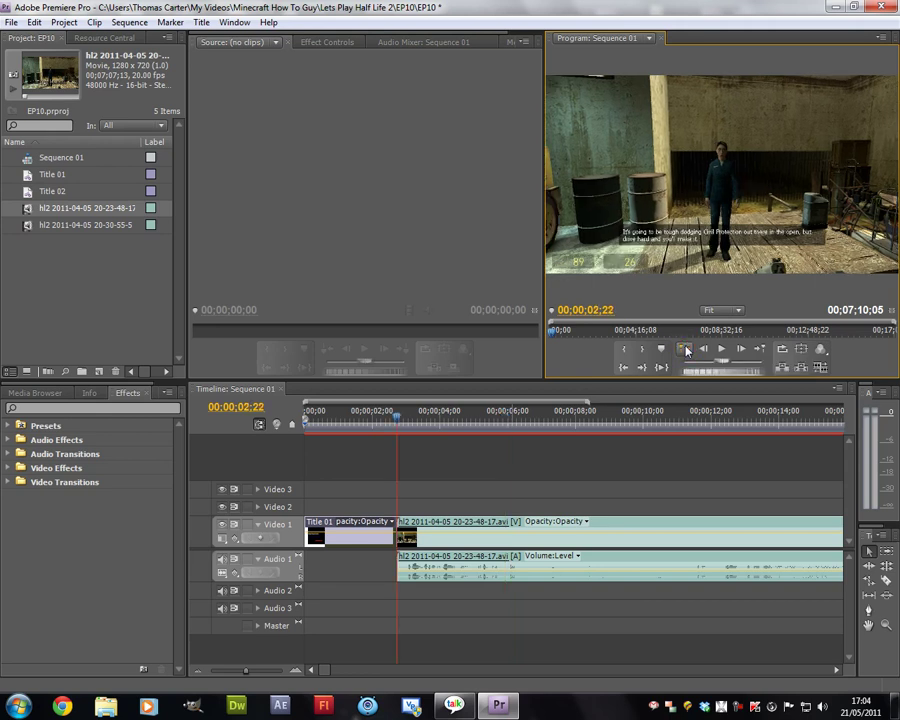
pyautogui.click(685, 349)
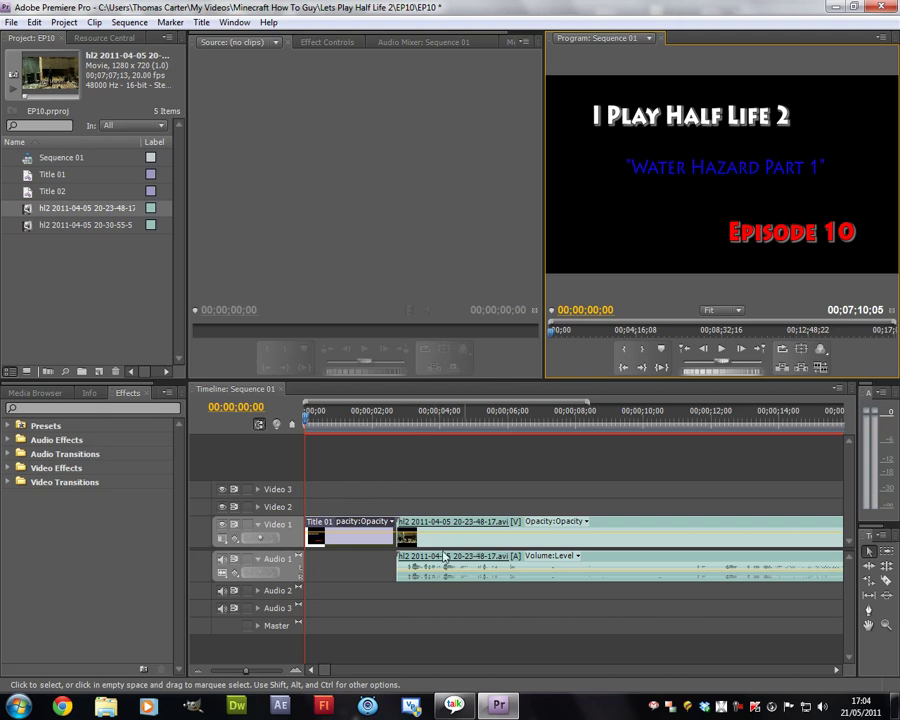
# Search the effects for "slide" and clear the search again
pyautogui.click(120, 408)
pyautogui.write('slide')
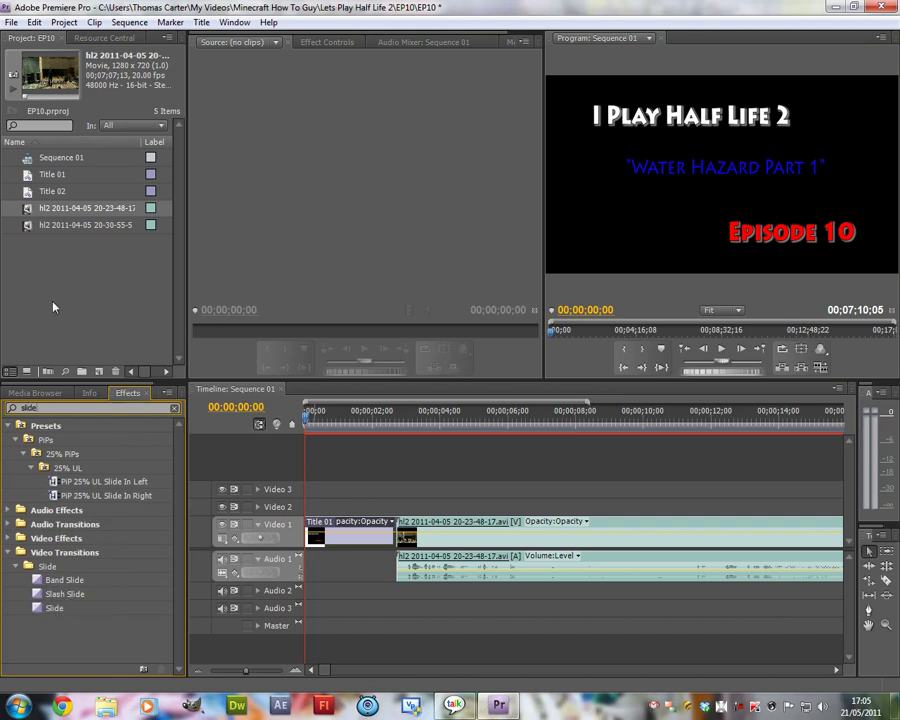
pyautogui.press('BackSpace')
pyautogui.press('BackSpace')
pyautogui.press('BackSpace')
pyautogui.press('BackSpace')
pyautogui.press('BackSpace')
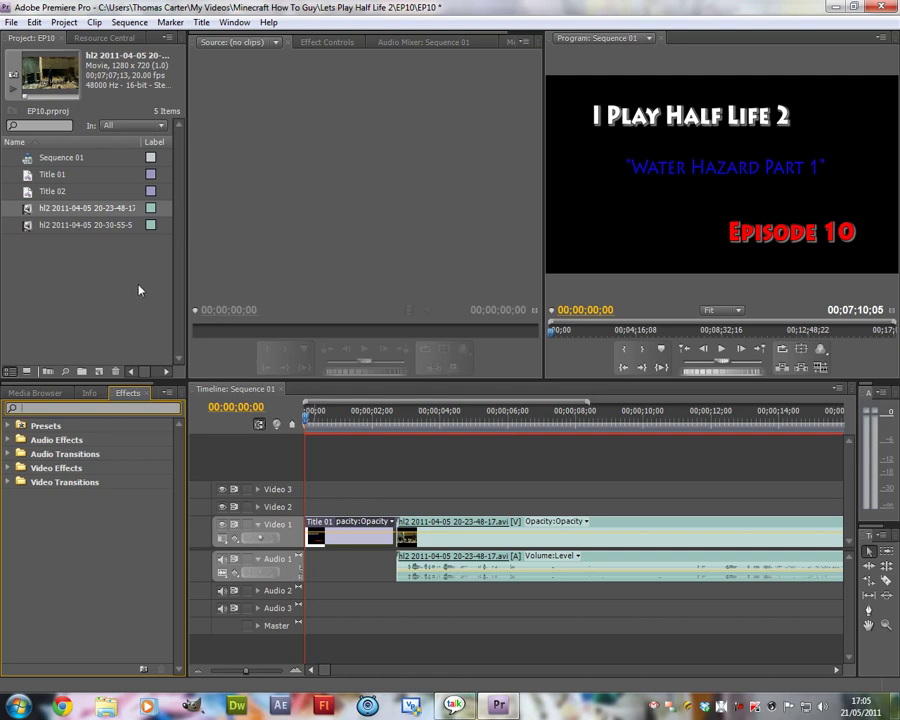
# Find the Slide video transition and apply it to the start of the recording that follows Title 01 on Video 1
pyautogui.click(9, 483)
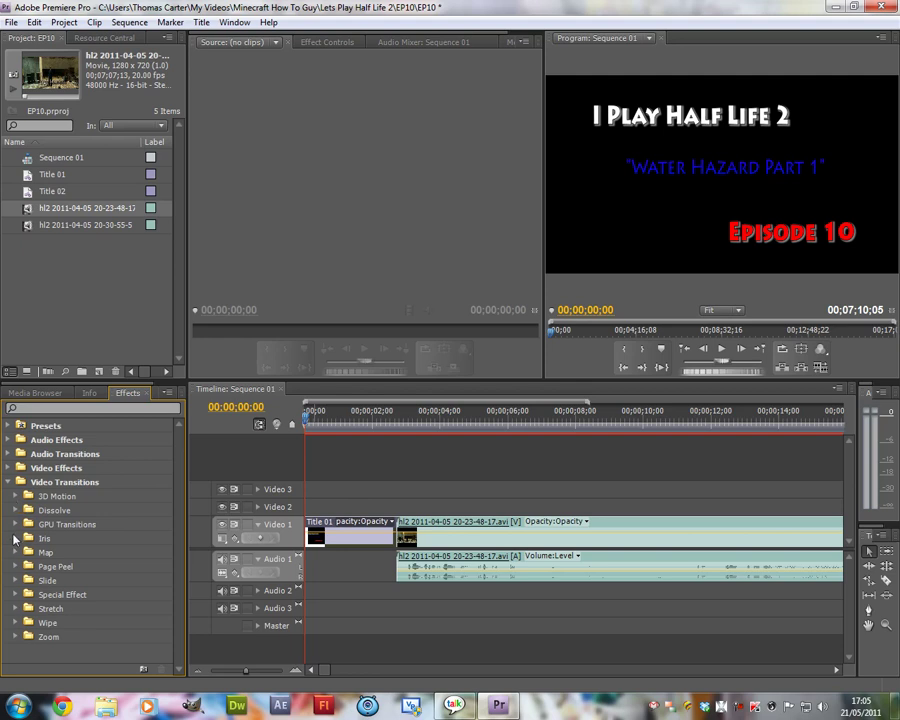
pyautogui.click(15, 539)
pyautogui.click(15, 539)
pyautogui.click(15, 691)
pyautogui.scroll(-1, 48, 636)
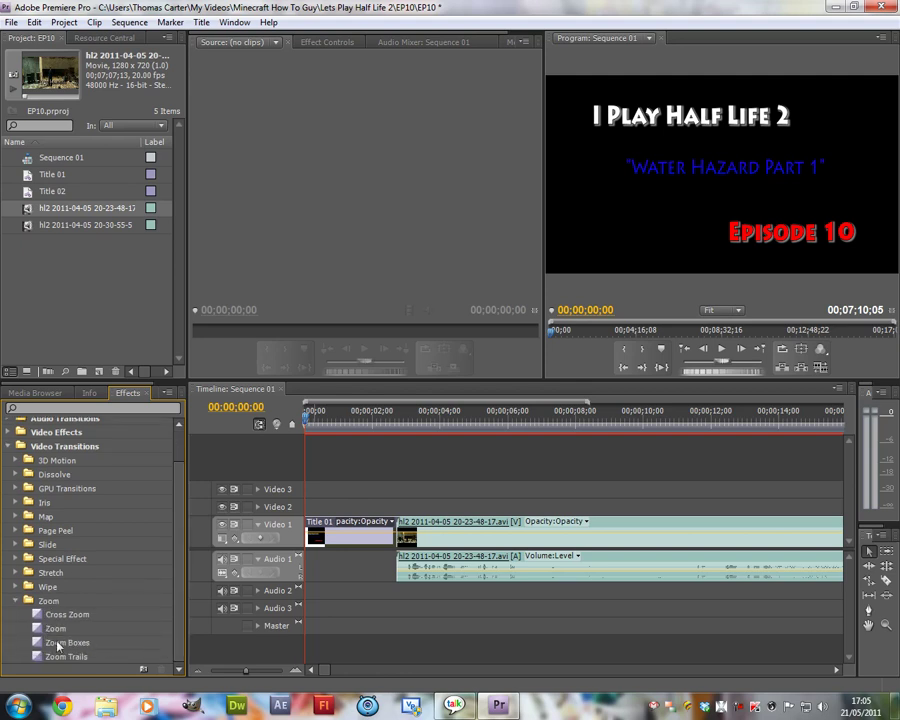
pyautogui.click(14, 601)
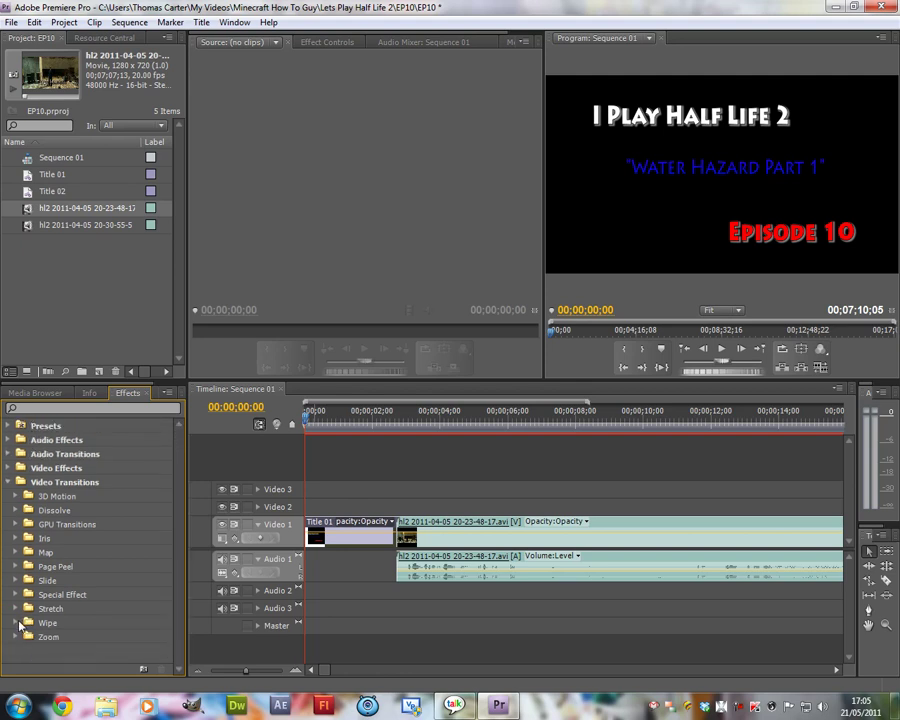
pyautogui.click(17, 623)
pyautogui.click(17, 623)
pyautogui.click(17, 580)
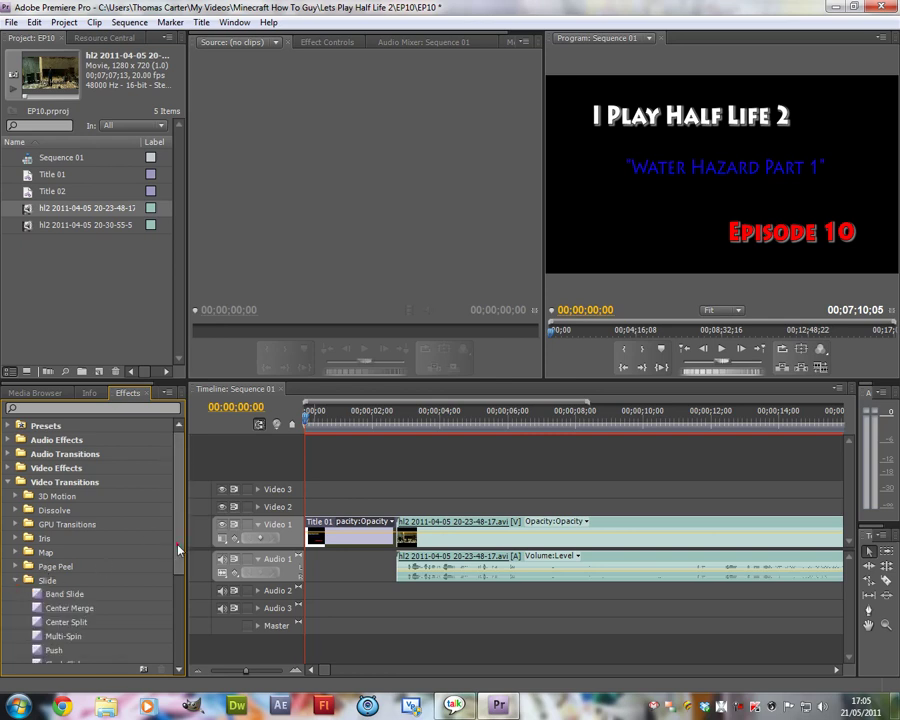
pyautogui.scroll(-3, 170, 547)
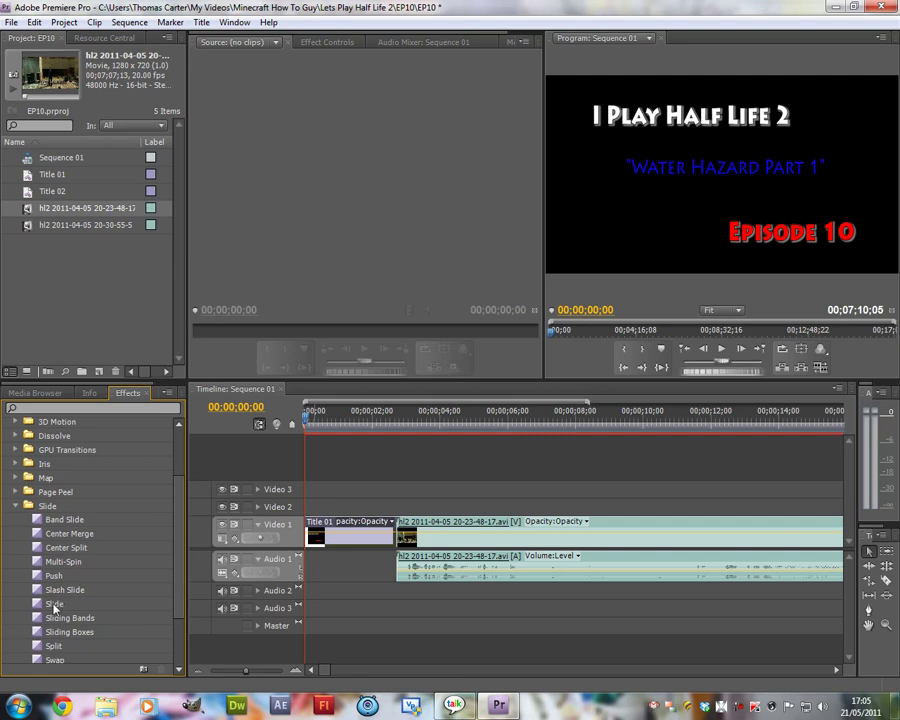
pyautogui.moveTo(40, 605); pyautogui.dragTo(407, 538)
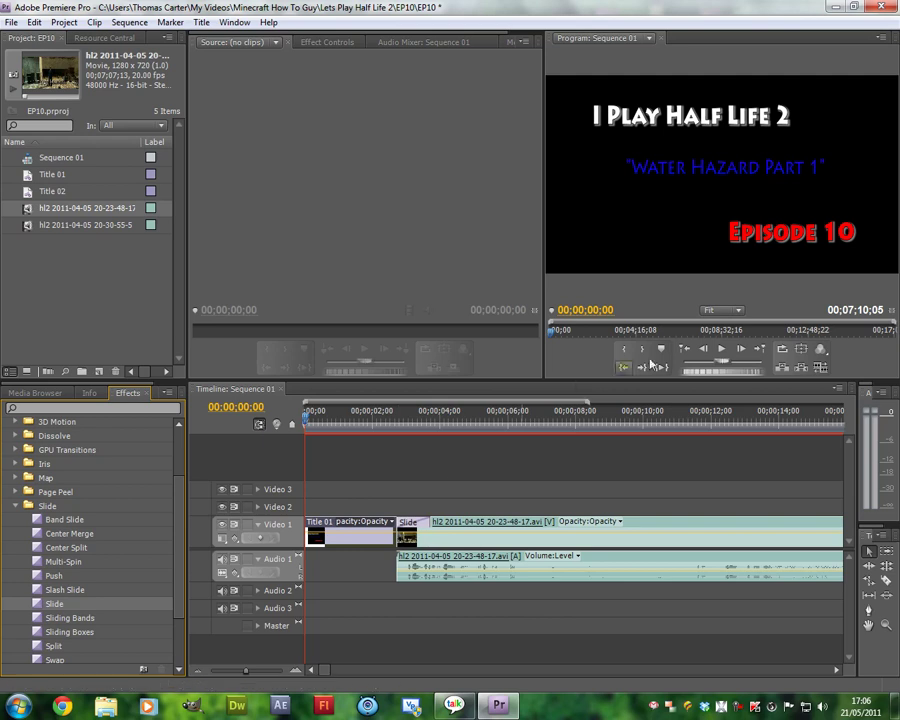
# Play the sequence from the start to review the Slide transition, and save the project with the playhead back at the beginning
pyautogui.click(722, 355)
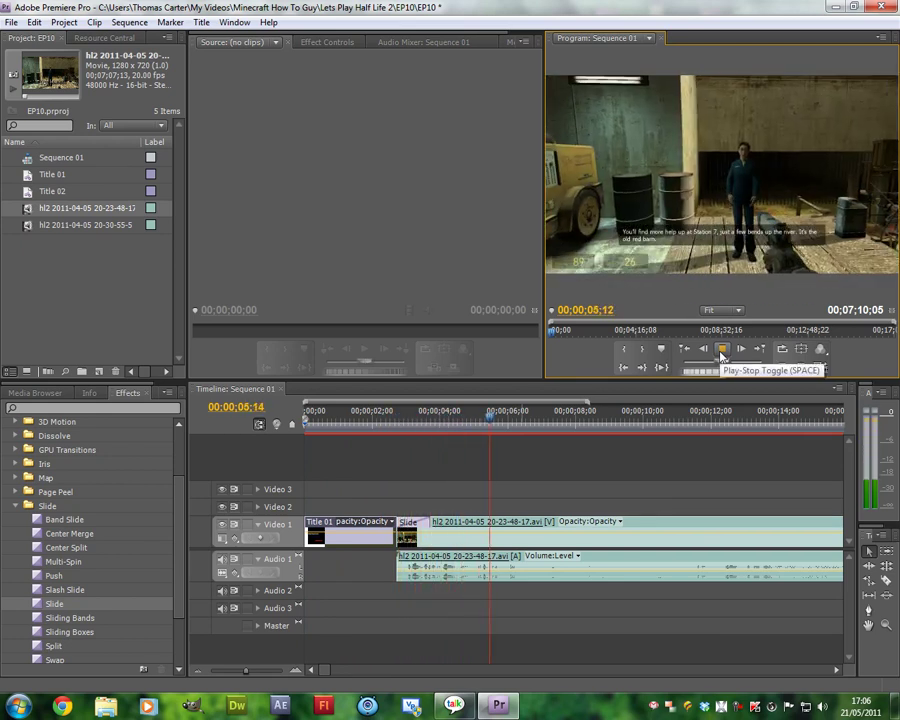
pyautogui.click(722, 350)
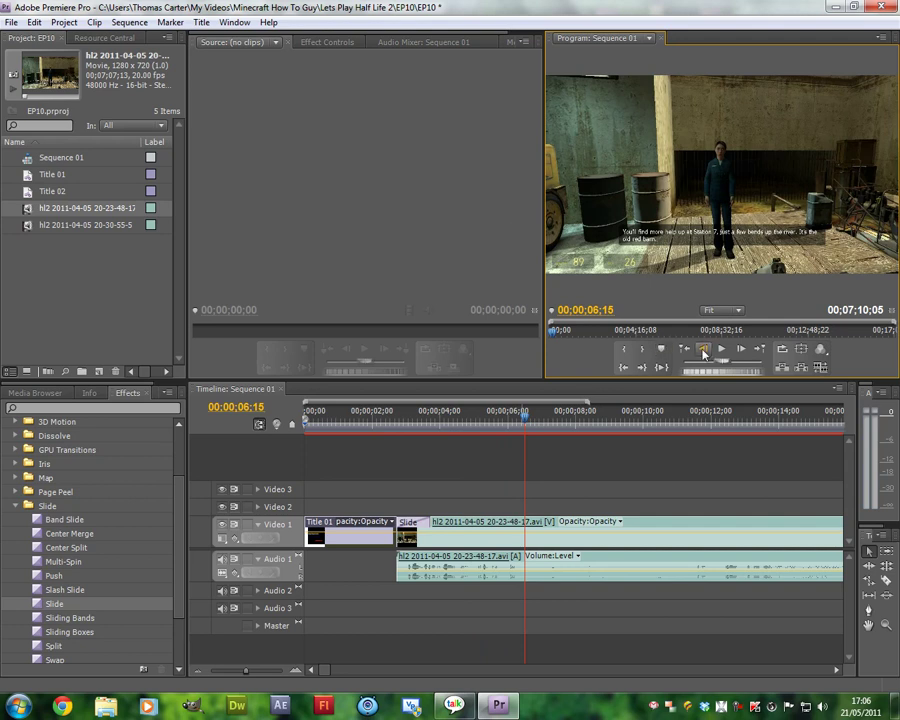
pyautogui.click(684, 350)
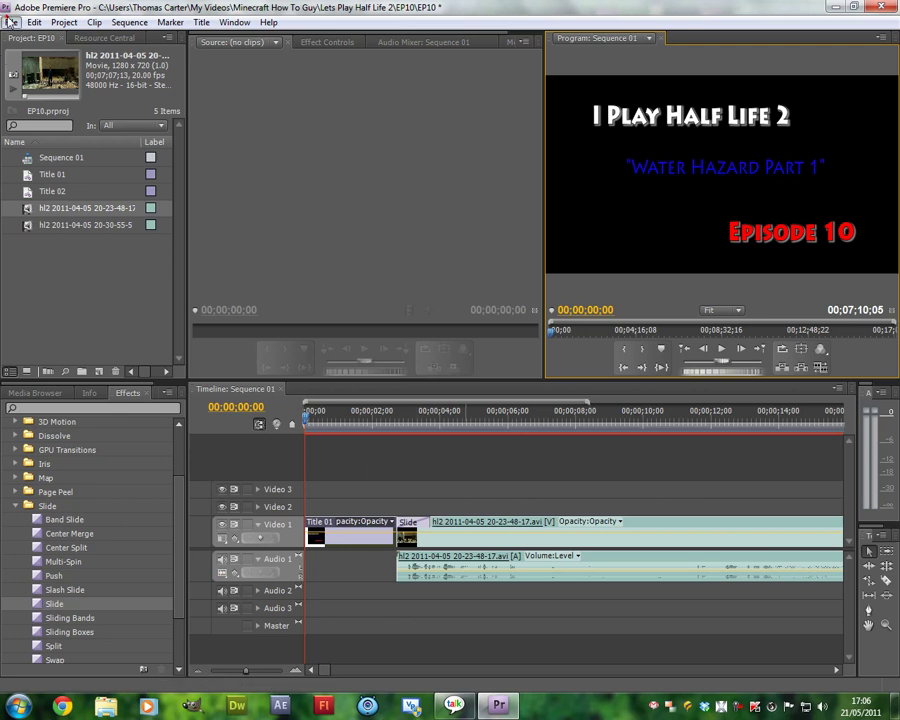
pyautogui.click(9, 20)
pyautogui.click(63, 136)
pyautogui.moveTo(327, 671)
pyautogui.mouseDown()
pyautogui.moveTo(352, 675)
pyautogui.moveTo(315, 671)
pyautogui.mouseUp()
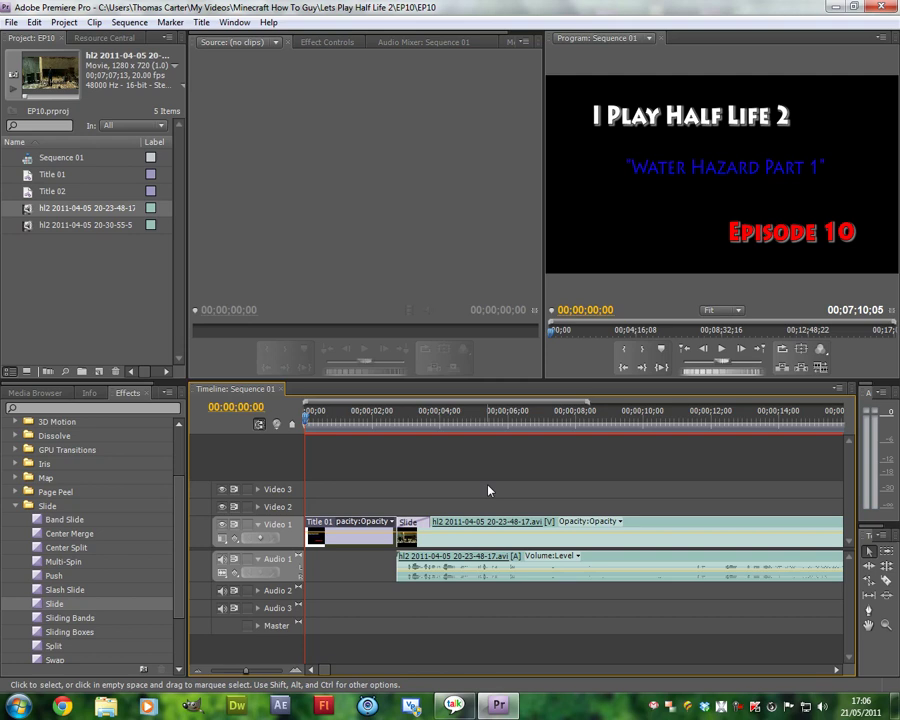
pyautogui.click(836, 671)
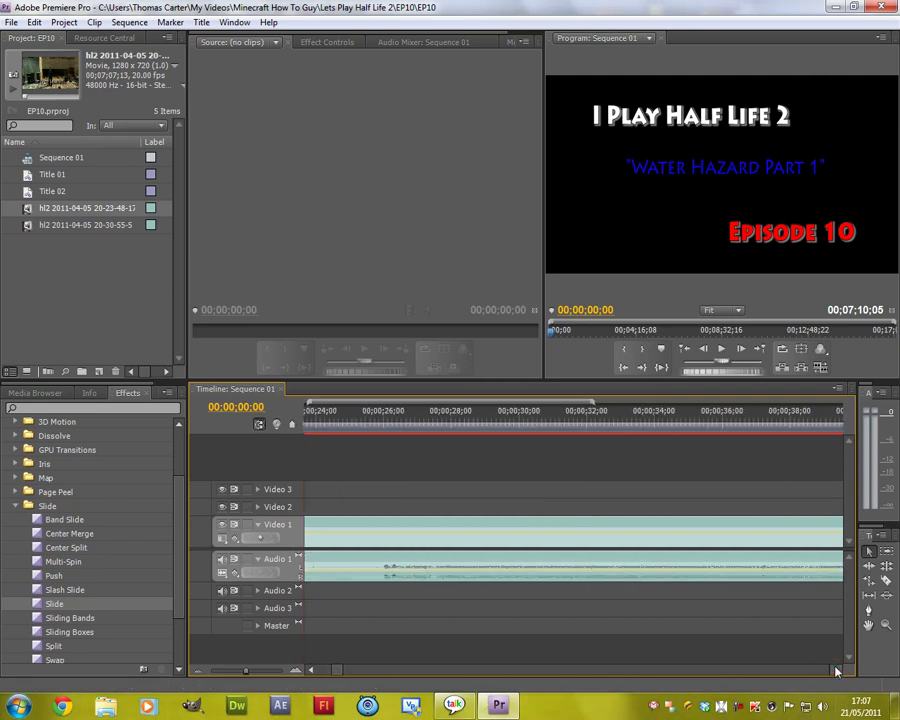
pyautogui.moveTo(836, 671); pyautogui.dragTo(836, 671)
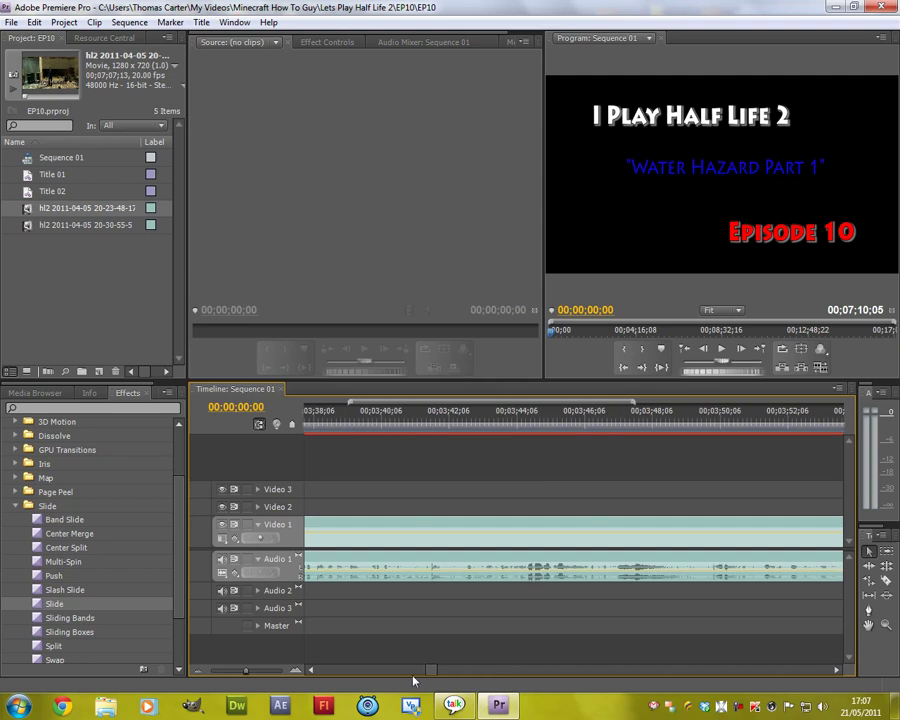
pyautogui.moveTo(431, 670); pyautogui.dragTo(533, 668)
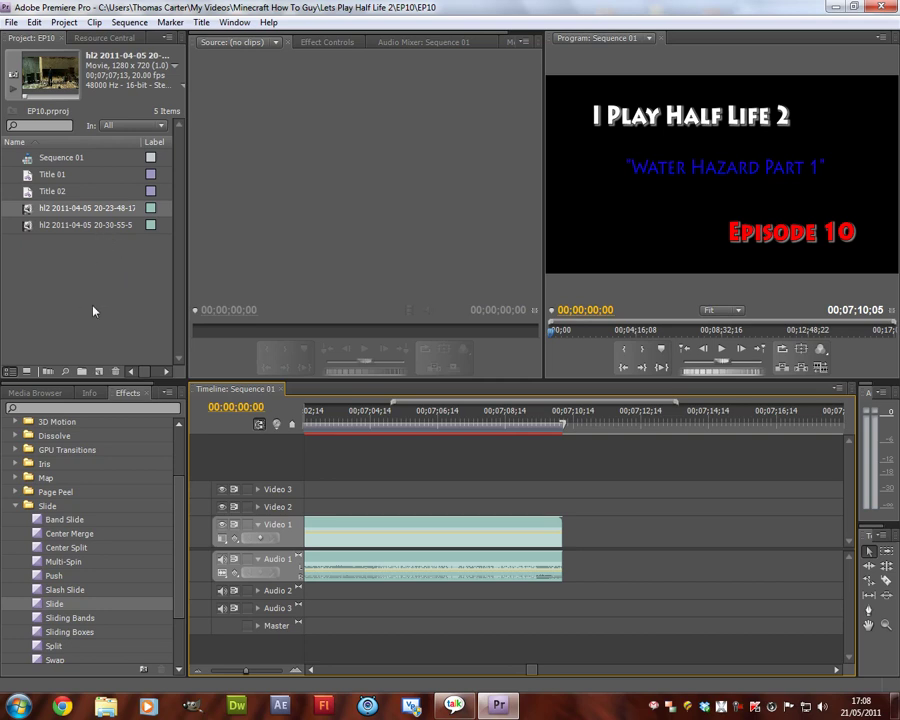
pyautogui.click(46, 226)
pyautogui.moveTo(358, 411); pyautogui.dragTo(572, 543)
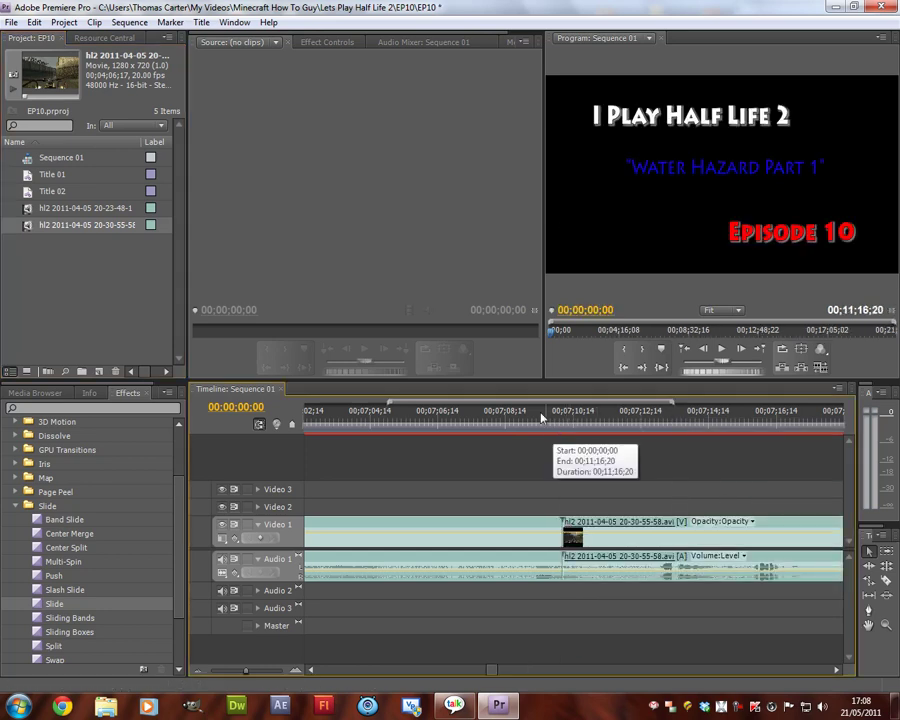
# Play the section around the cut between the two recordings repeatedly to check how they join
pyautogui.click(548, 418)
pyautogui.click(721, 349)
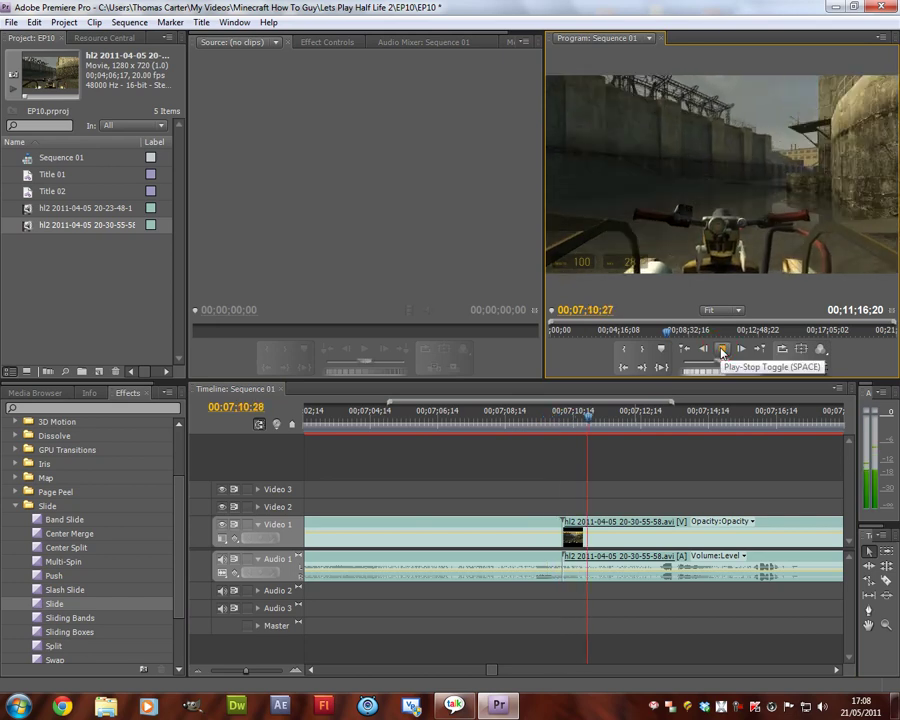
pyautogui.click(721, 349)
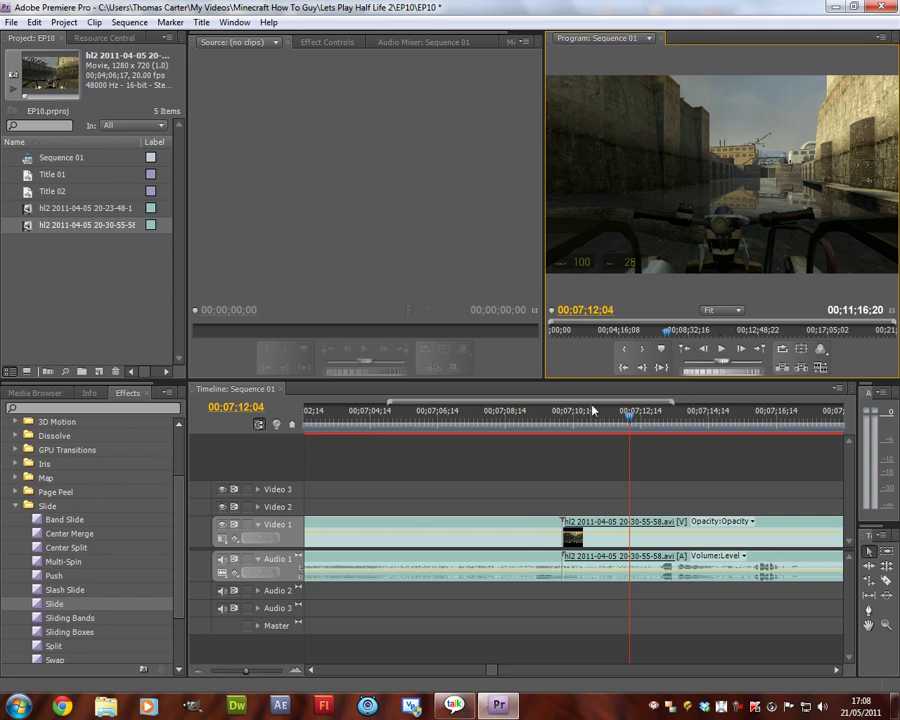
pyautogui.moveTo(755, 372); pyautogui.dragTo(731, 374)
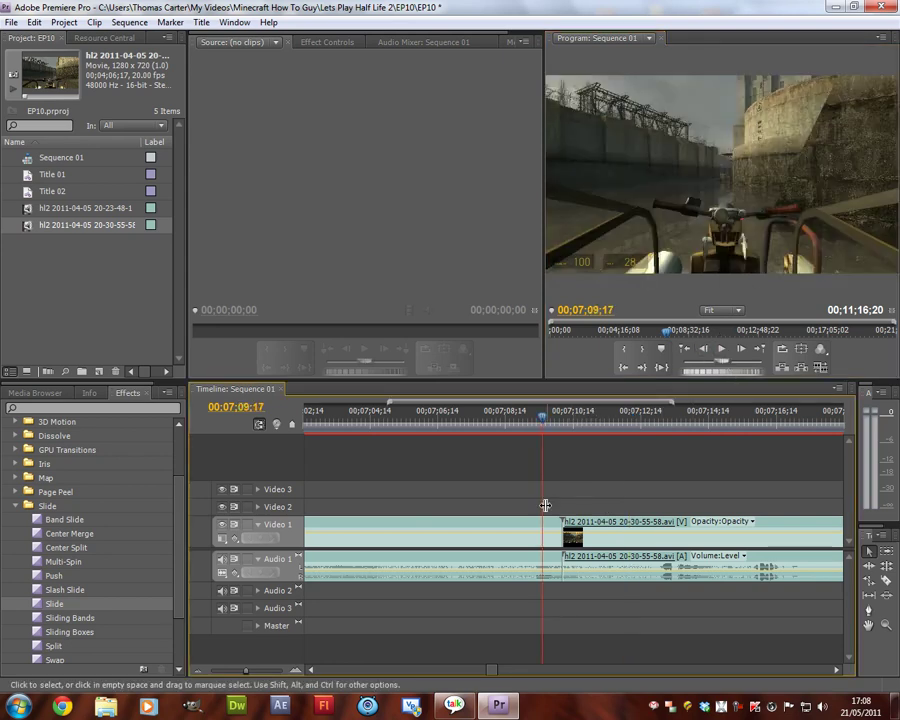
pyautogui.click(475, 415)
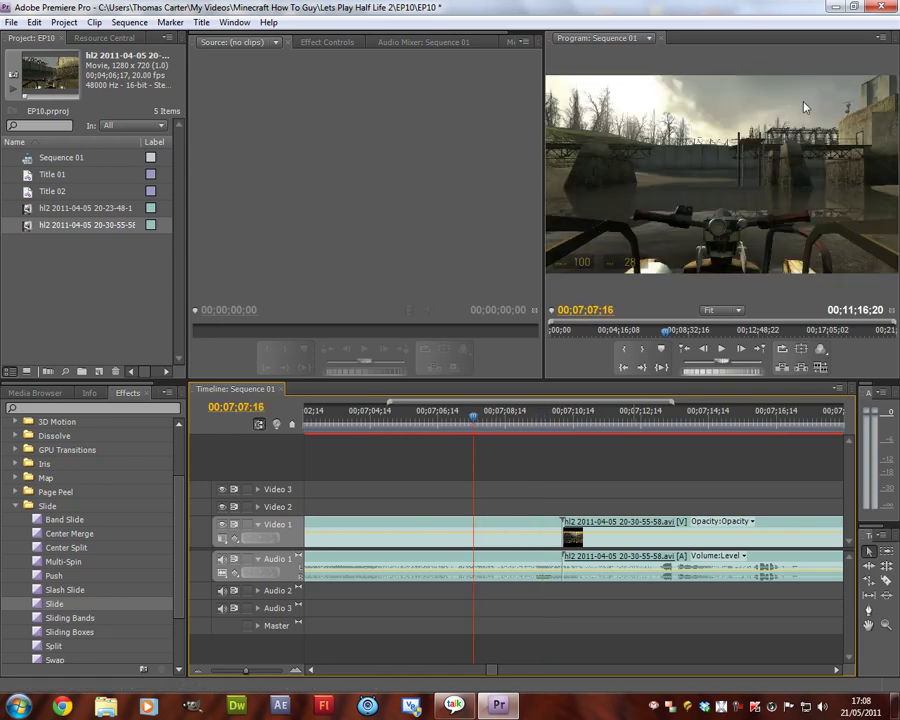
pyautogui.click(722, 349)
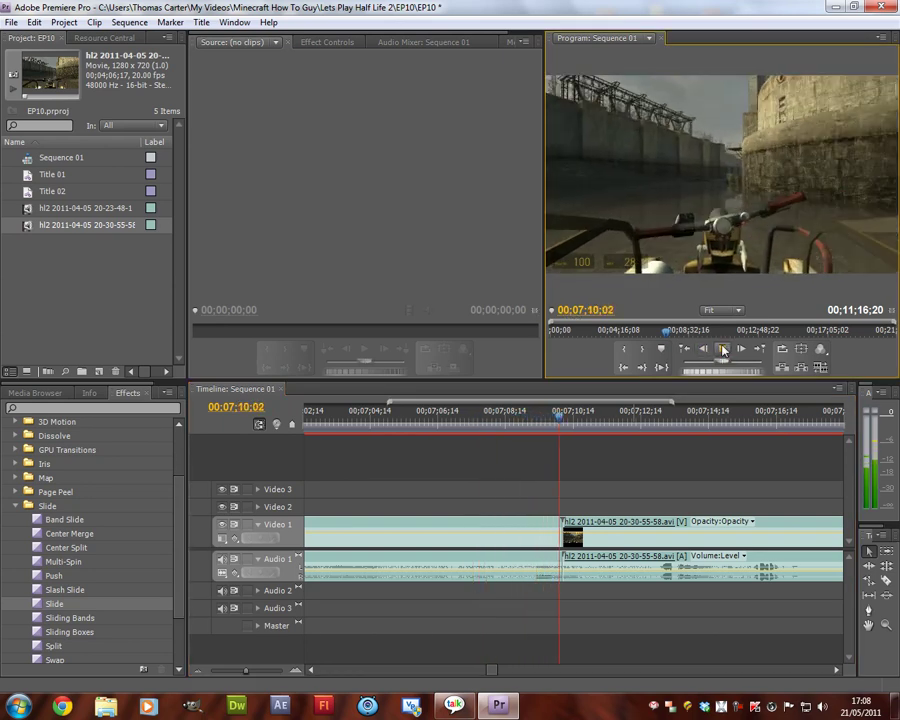
pyautogui.click(722, 349)
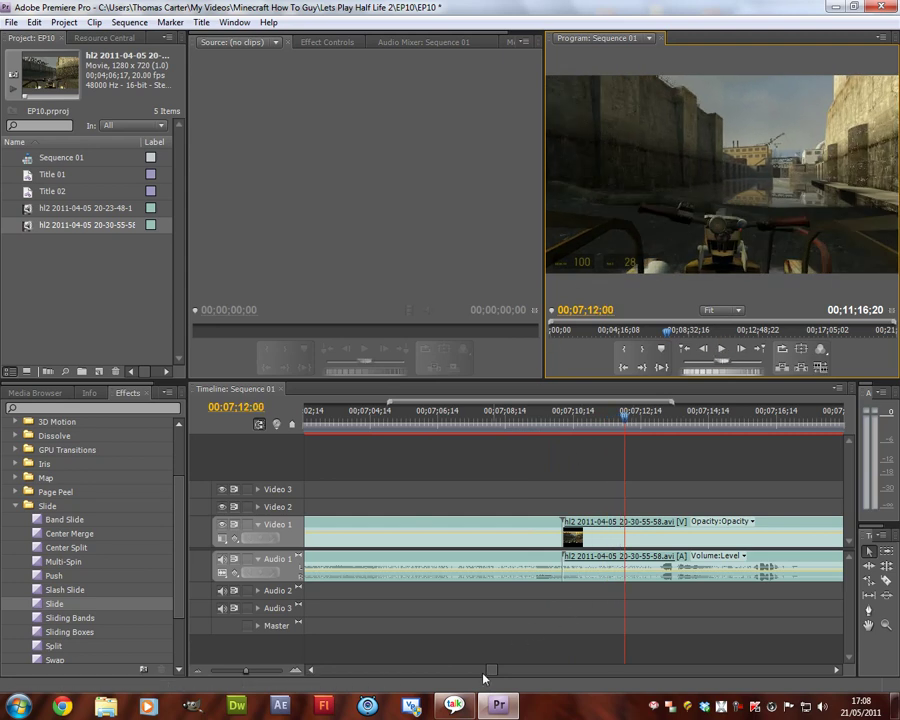
pyautogui.moveTo(492, 675); pyautogui.dragTo(497, 676)
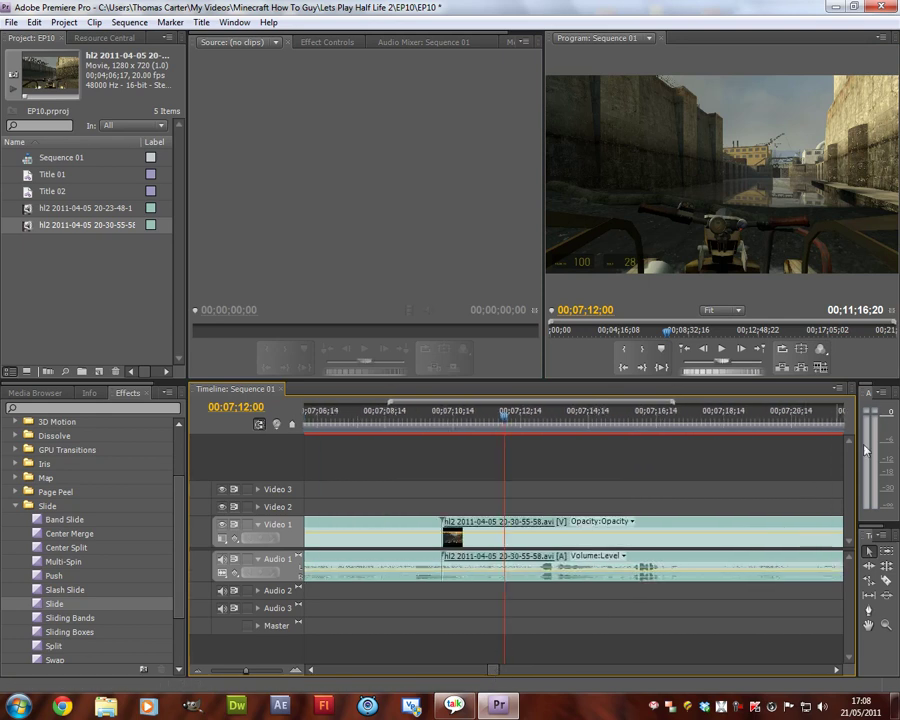
pyautogui.click(722, 350)
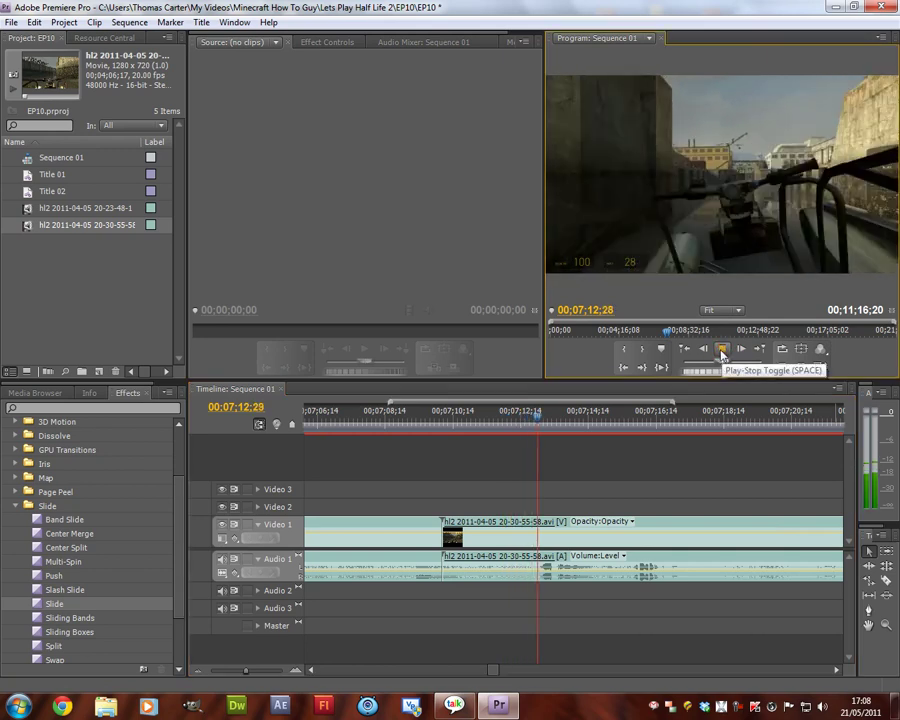
pyautogui.click(722, 350)
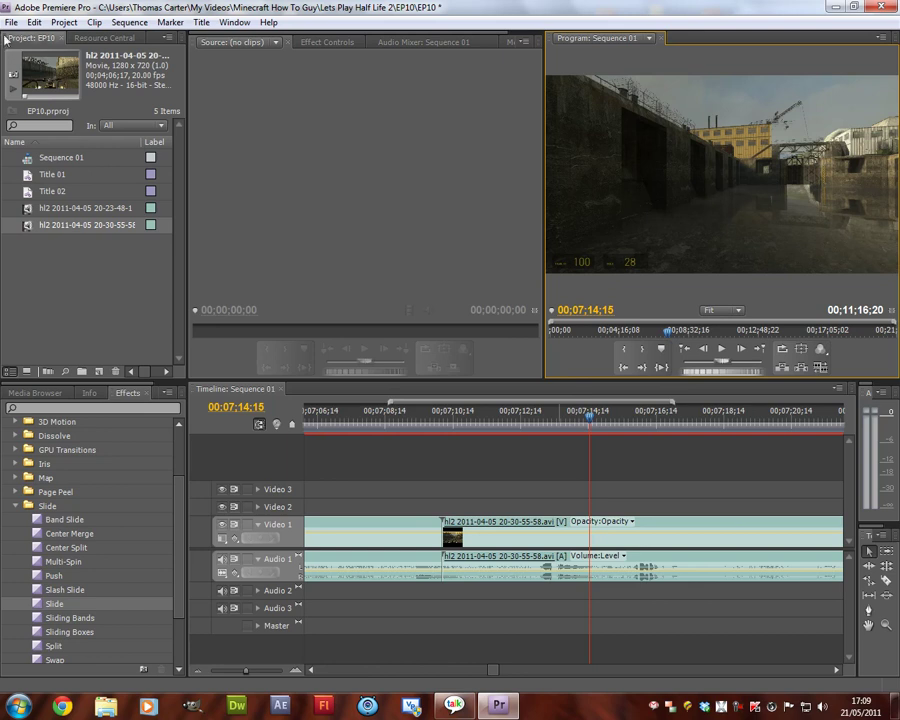
# Save the project with the second recording in place
pyautogui.click(33, 22)
pyautogui.click(11, 22)
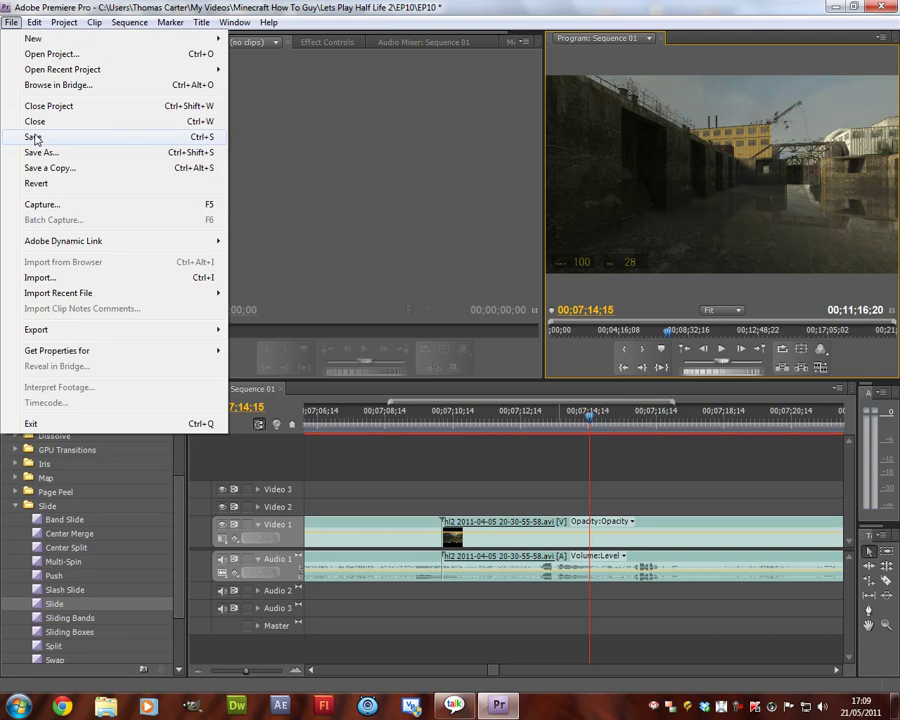
pyautogui.click(67, 137)
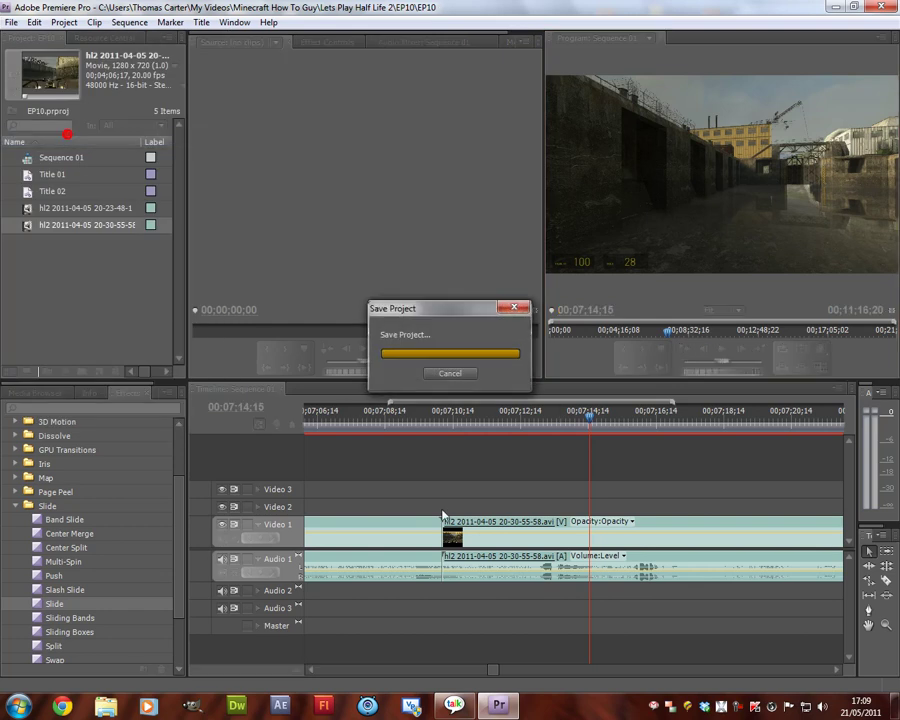
# Place Title 02 on Video 1 directly after the second recording and trim its end to 00;11;18;20
pyautogui.moveTo(496, 676); pyautogui.dragTo(591, 670)
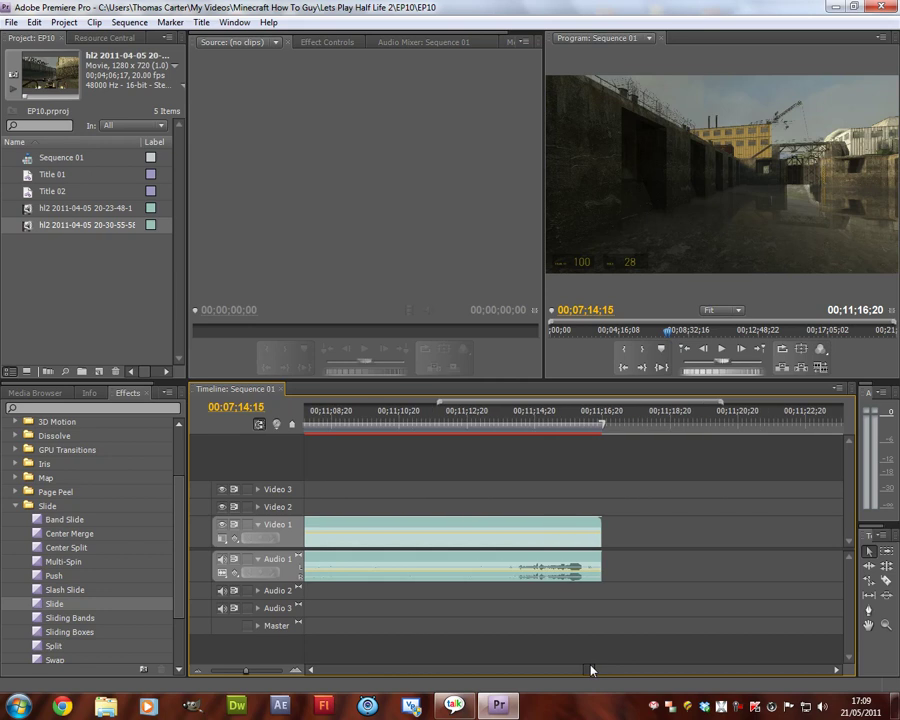
pyautogui.click(40, 191)
pyautogui.moveTo(88, 191); pyautogui.dragTo(606, 544)
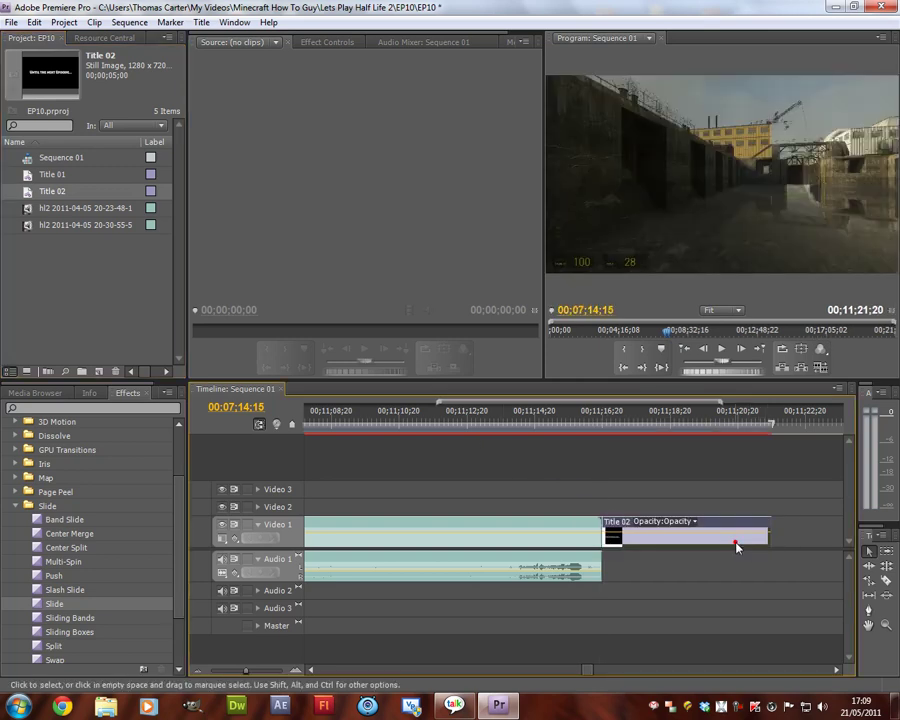
pyautogui.moveTo(772, 538); pyautogui.dragTo(668, 548)
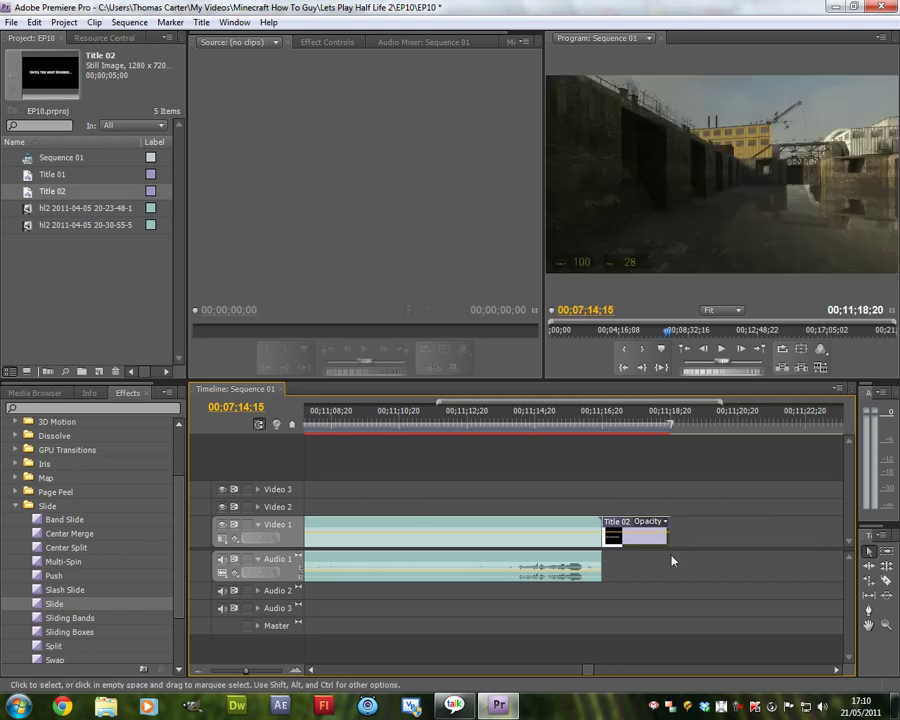
# Play the end of the sequence to review the cut from the second recording to Title 02
pyautogui.click(585, 419)
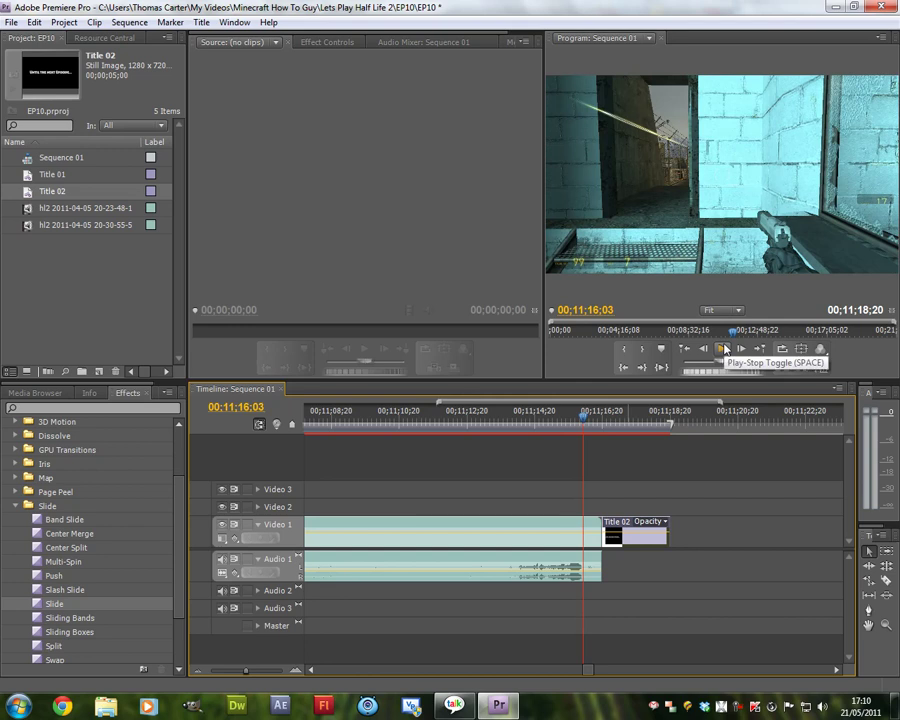
pyautogui.click(725, 349)
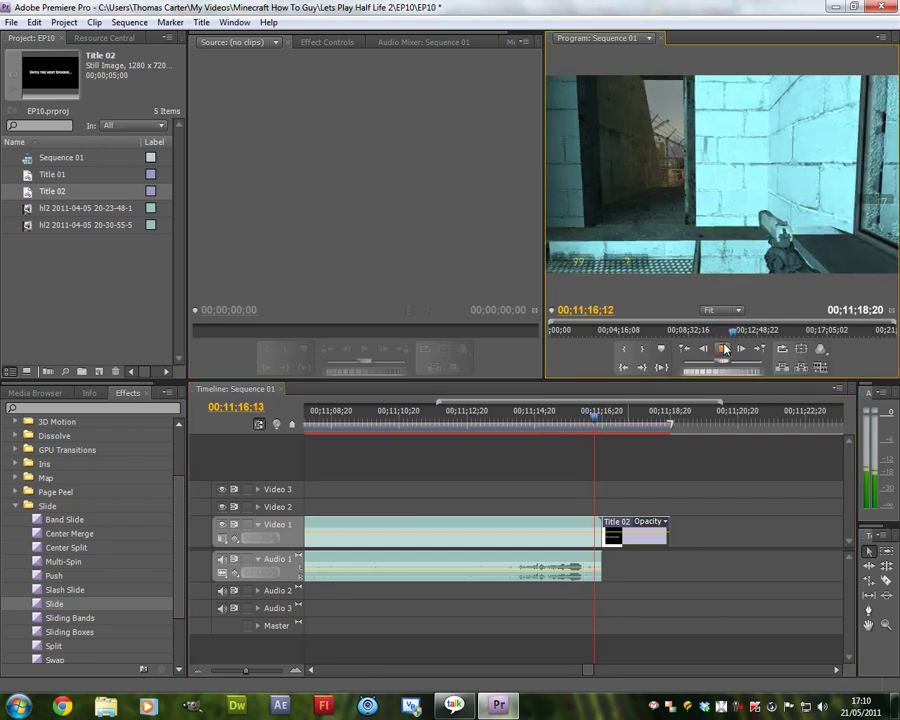
pyautogui.click(725, 349)
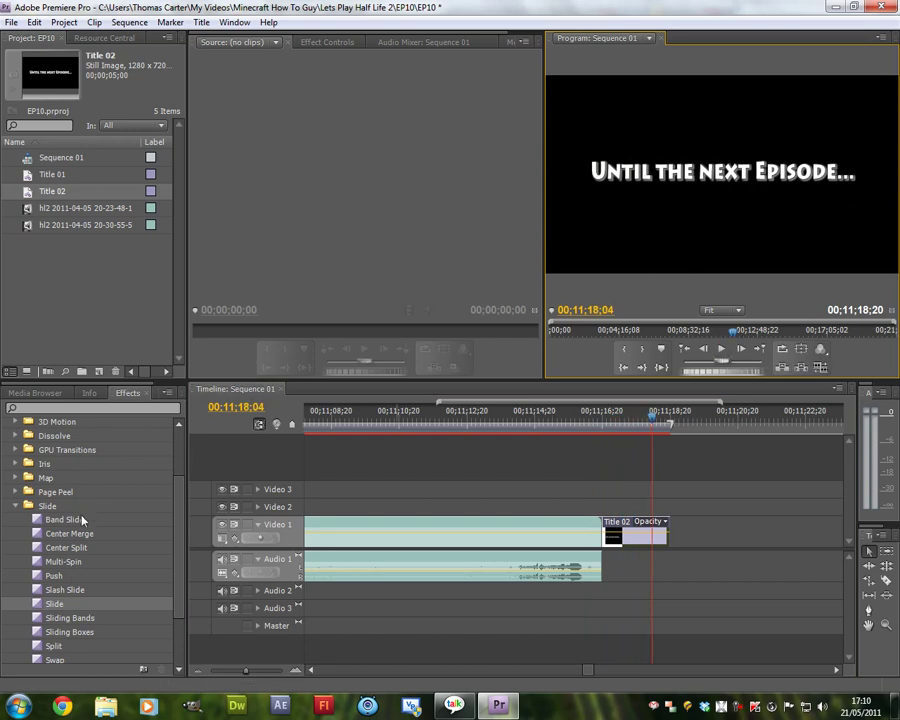
# Apply the Slide transition to the end of the second recording, just before Title 02, and play it back
pyautogui.moveTo(54, 604); pyautogui.dragTo(604, 540)
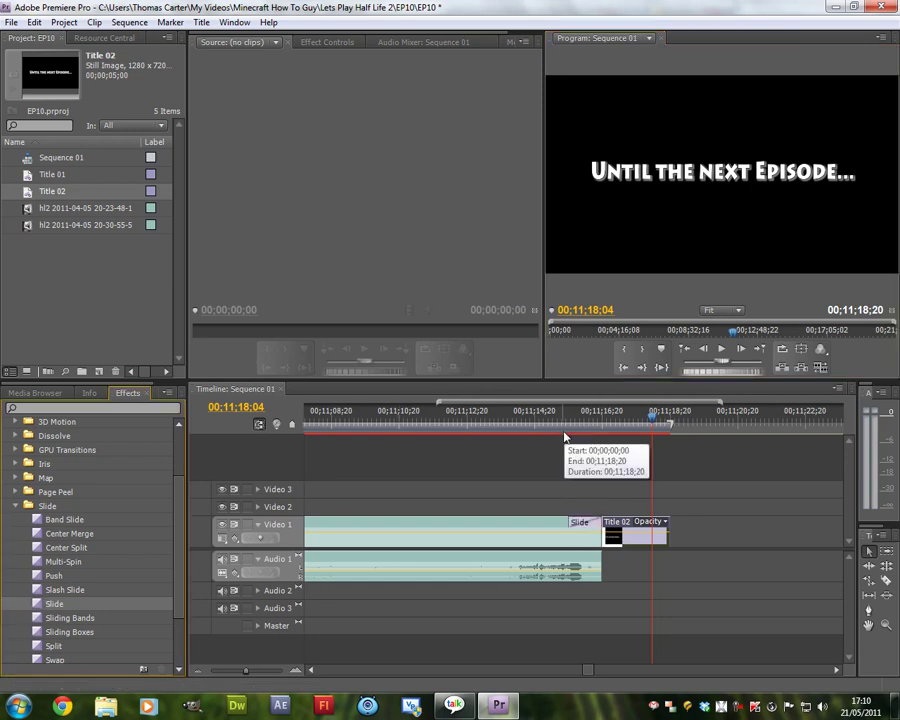
pyautogui.click(537, 418)
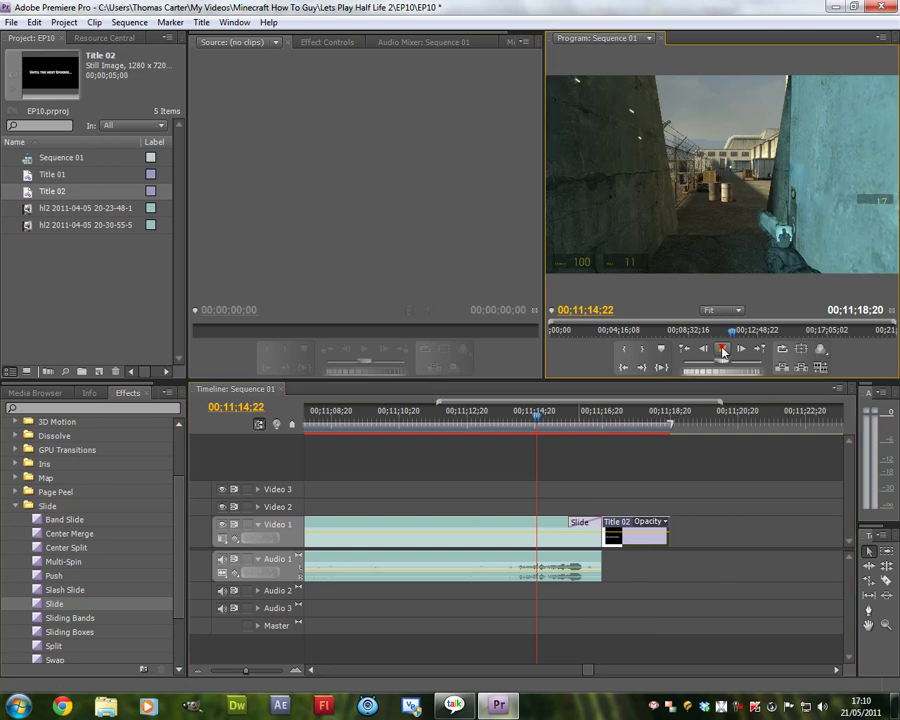
pyautogui.click(723, 350)
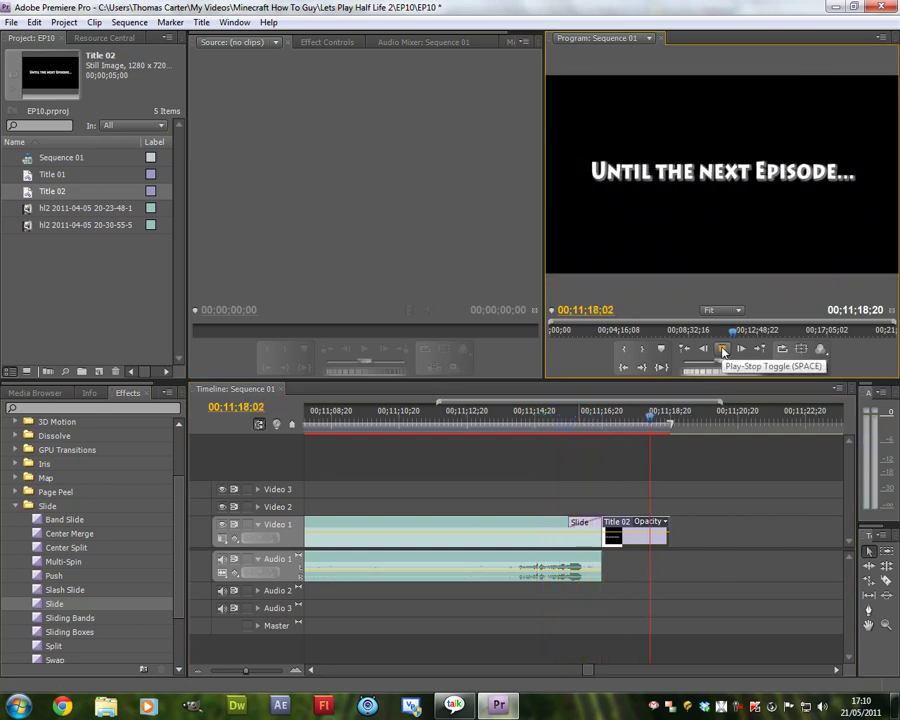
pyautogui.click(723, 350)
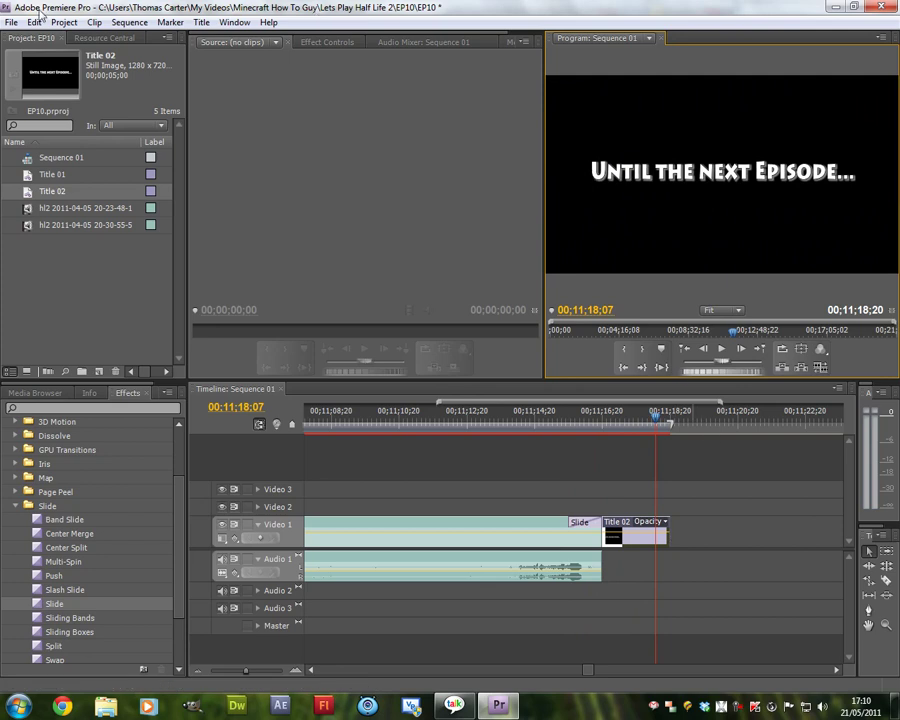
# Save the project with the Slide transition before Title 02 in place
pyautogui.click(11, 22)
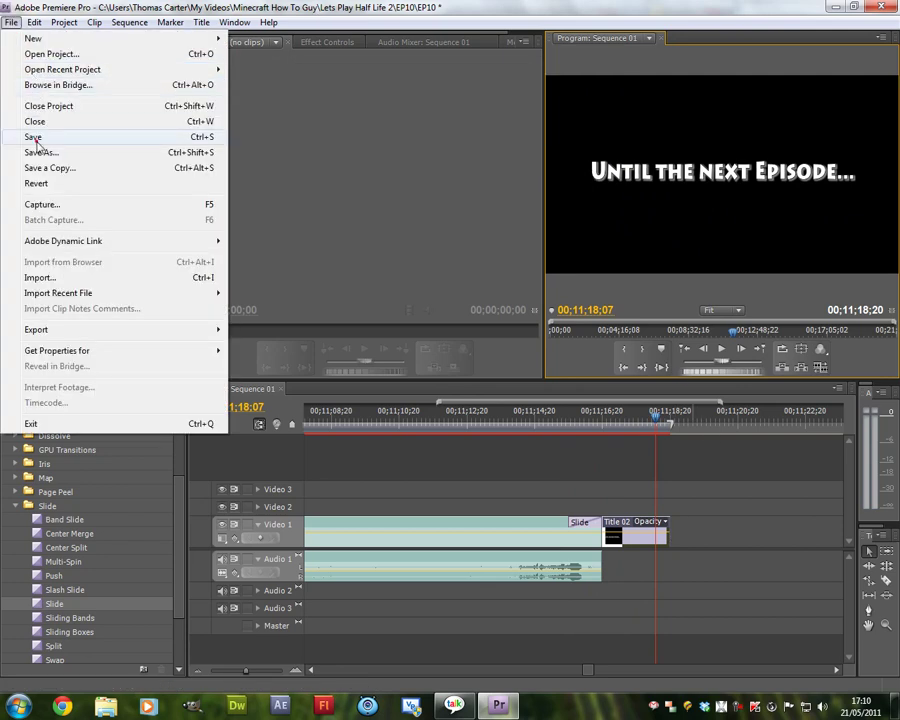
pyautogui.click(34, 138)
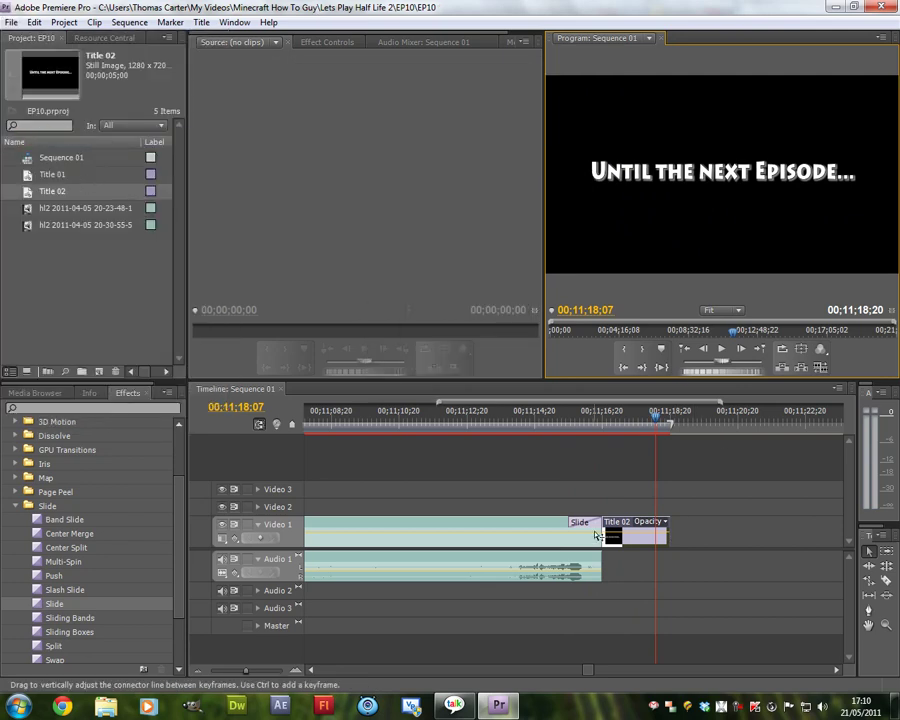
pyautogui.moveTo(597, 537)
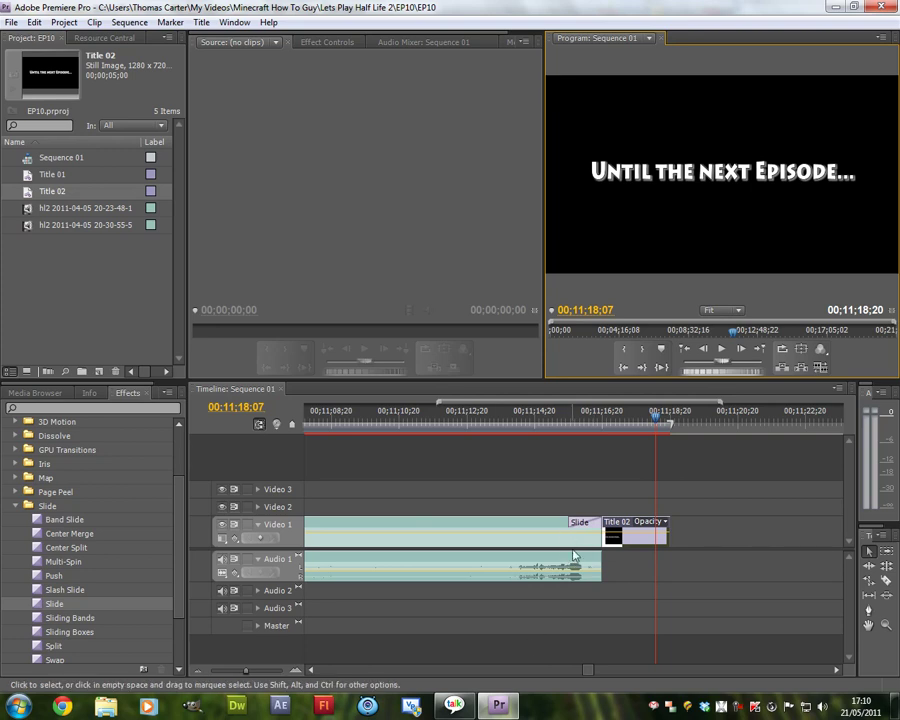
pyautogui.rightClick(578, 571)
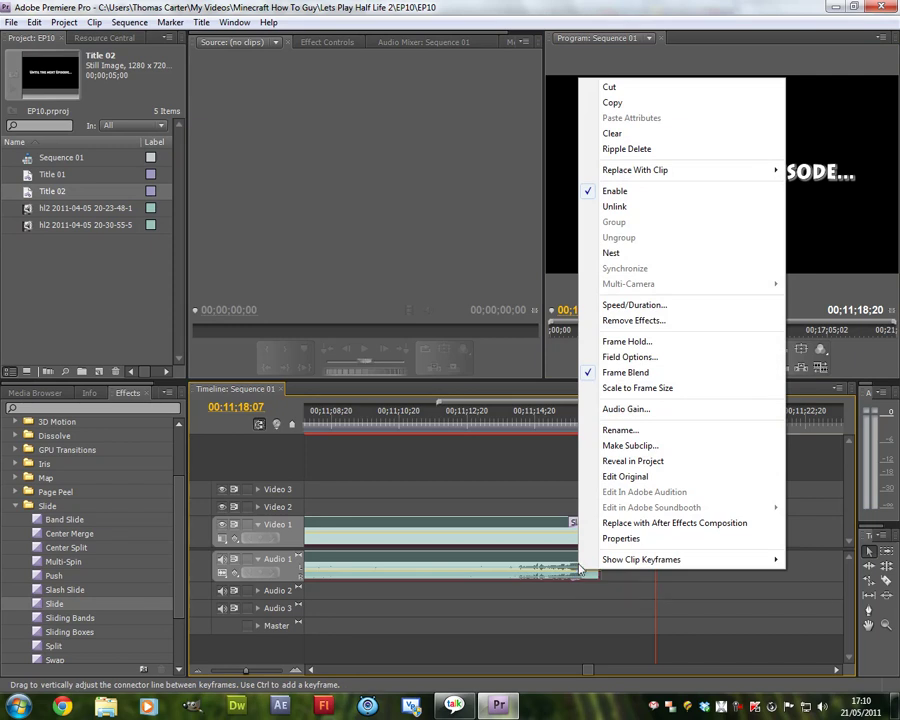
pyautogui.moveTo(617, 561)
pyautogui.moveTo(842, 565)
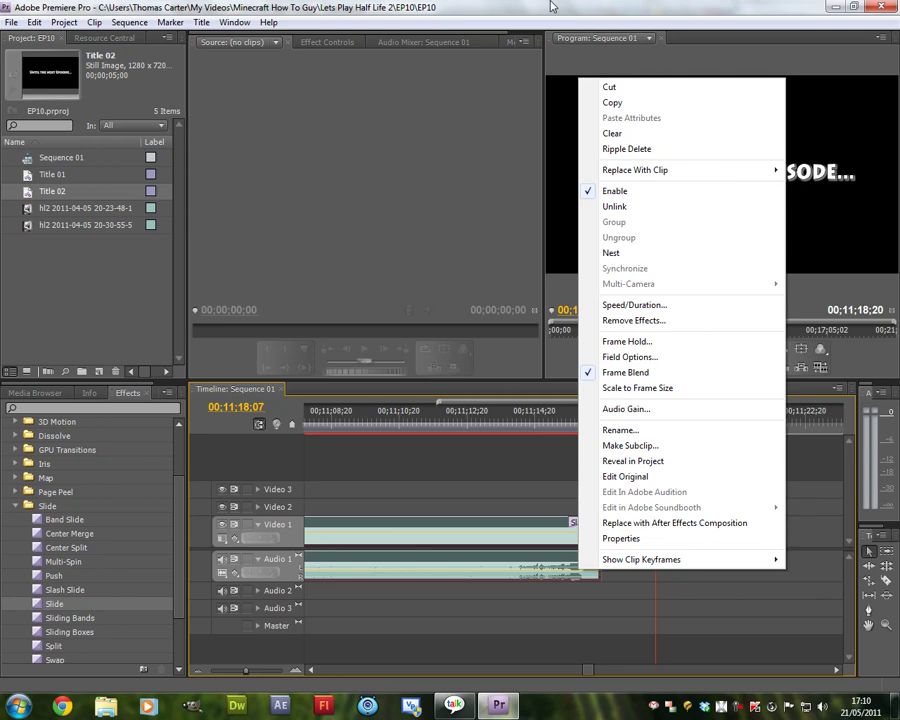
pyautogui.click(551, 8)
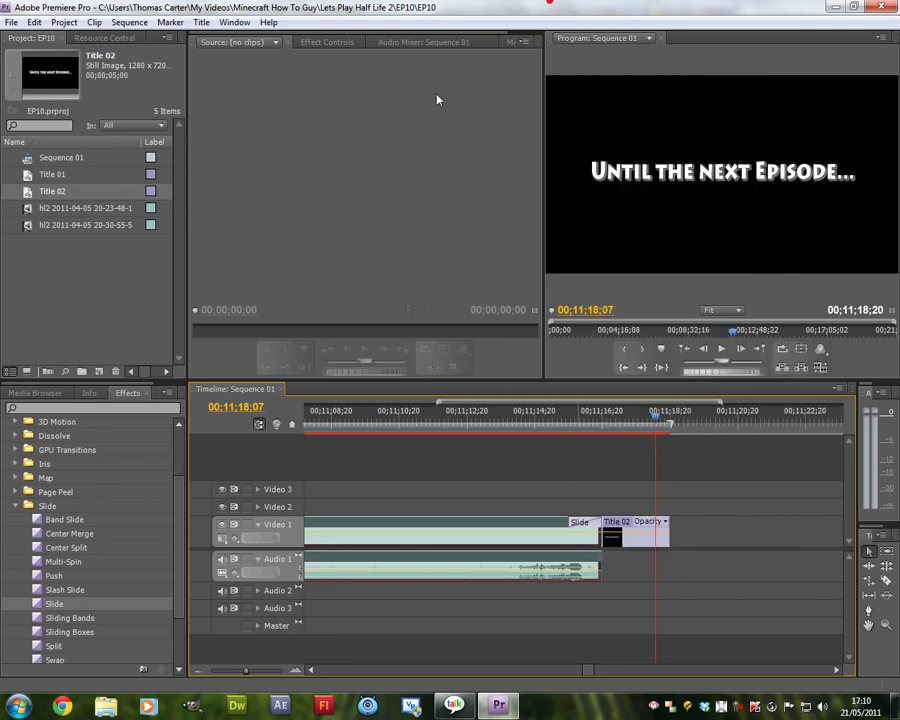
# Look through the Crossfade audio transitions and the Stereo audio effects for a way to fade out the sound
pyautogui.scroll(1, 182, 443)
pyautogui.scroll(2, 182, 443)
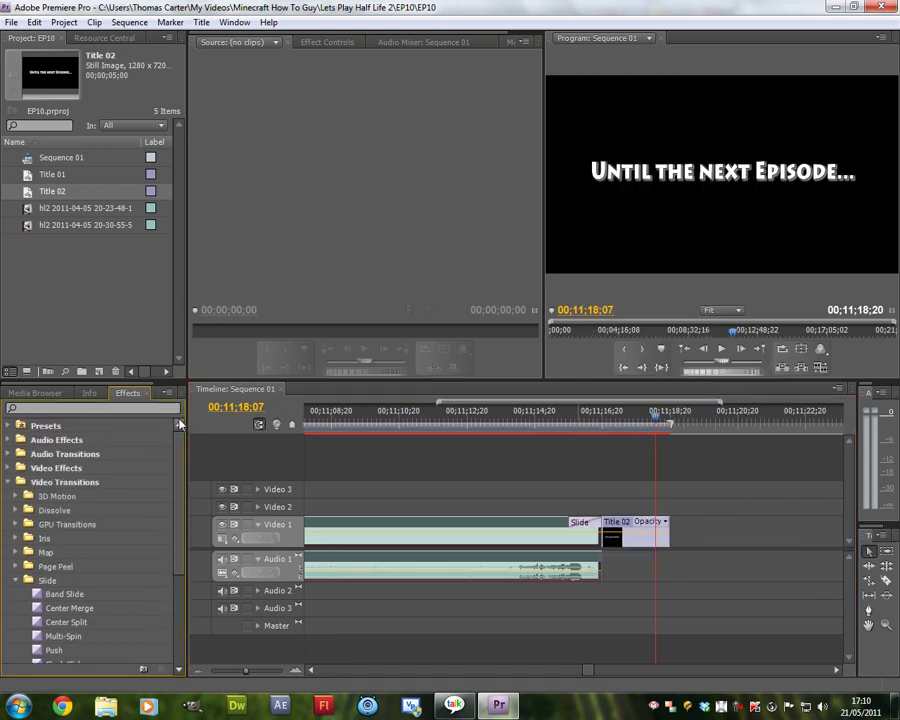
pyautogui.click(8, 479)
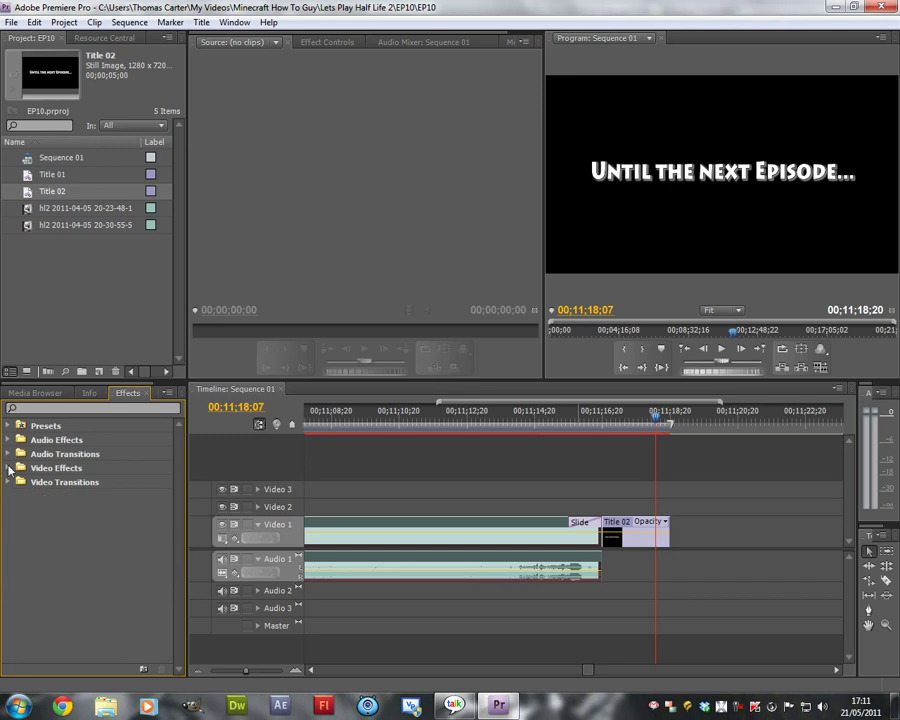
pyautogui.click(8, 454)
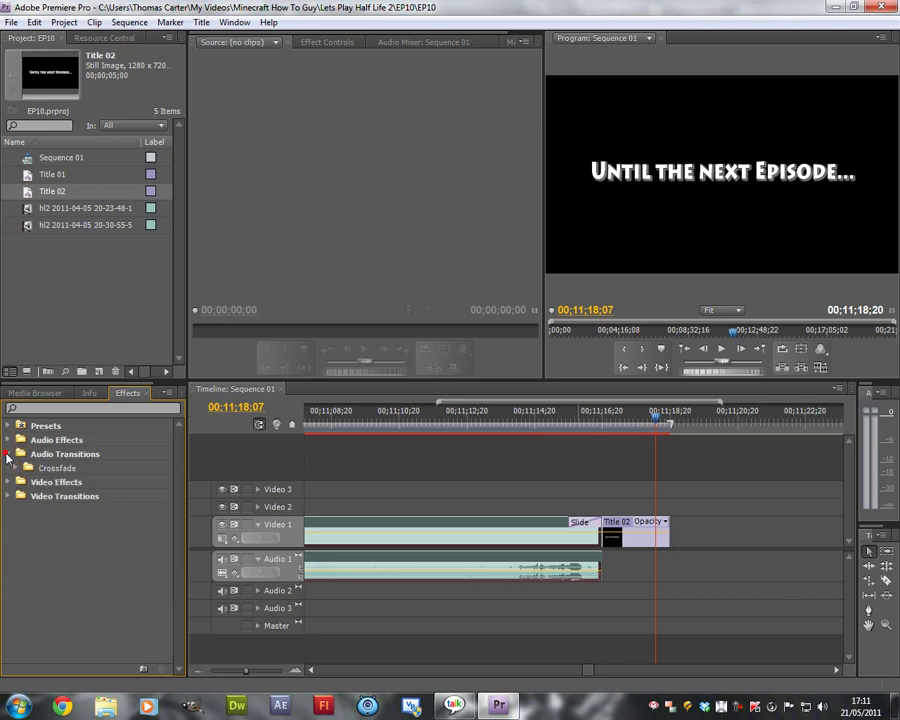
pyautogui.click(16, 468)
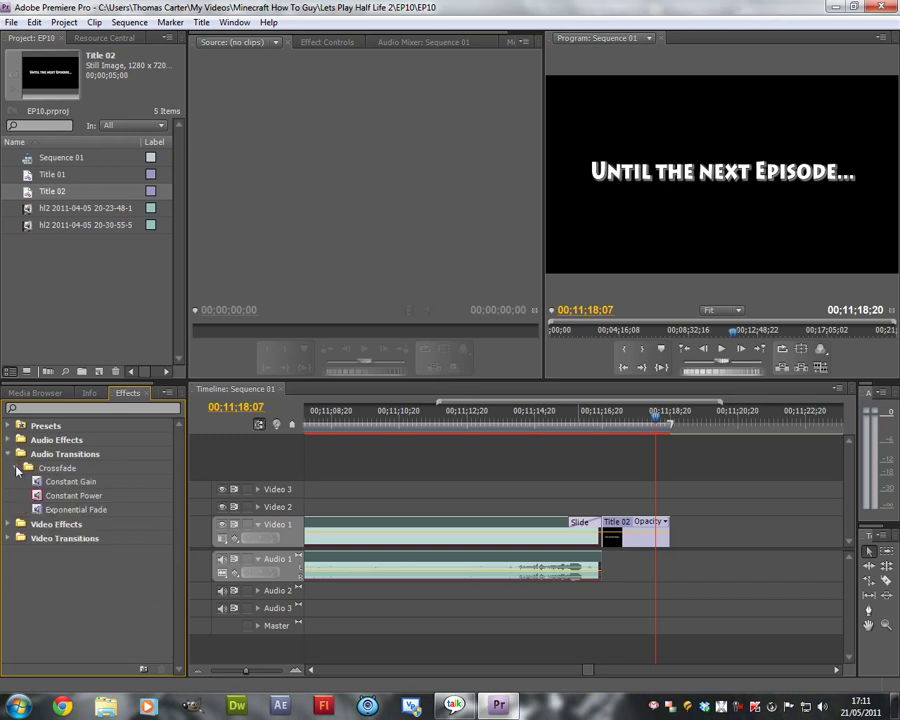
pyautogui.click(8, 454)
pyautogui.click(8, 440)
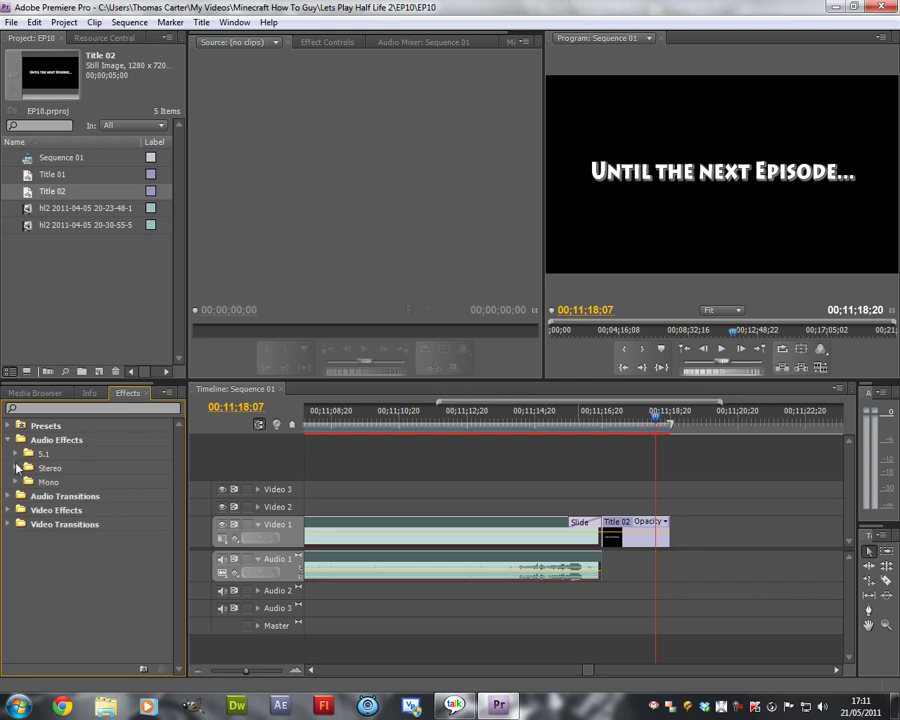
pyautogui.click(16, 467)
pyautogui.moveTo(178, 461); pyautogui.dragTo(160, 587)
pyautogui.scroll(7, 112, 420)
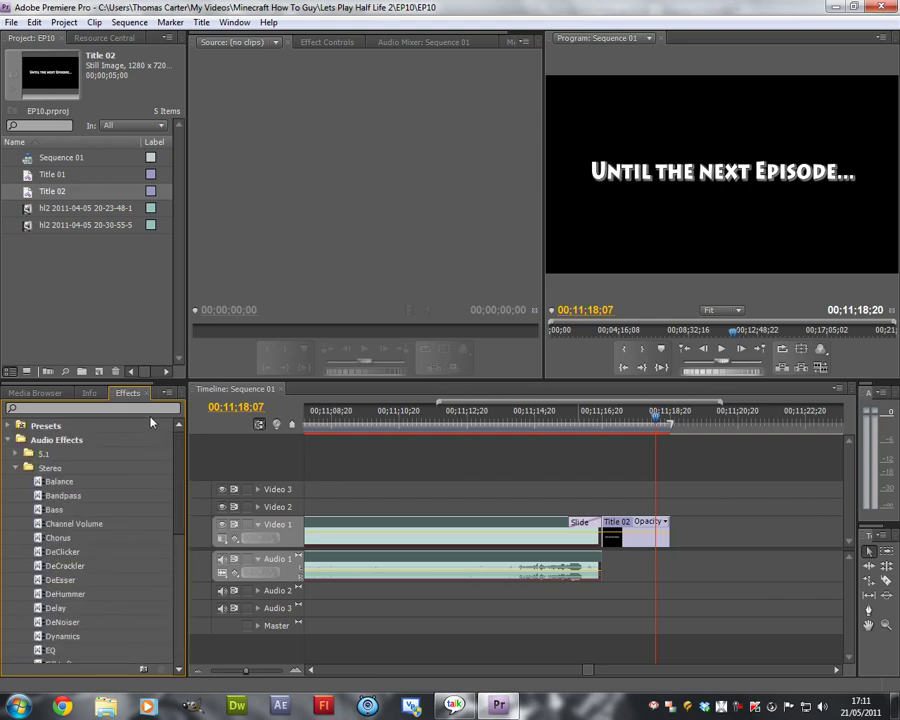
# Apply the Exponential Fade audio transition to the end of the second recording on Audio 1 and play it back
pyautogui.click(9, 440)
pyautogui.click(9, 454)
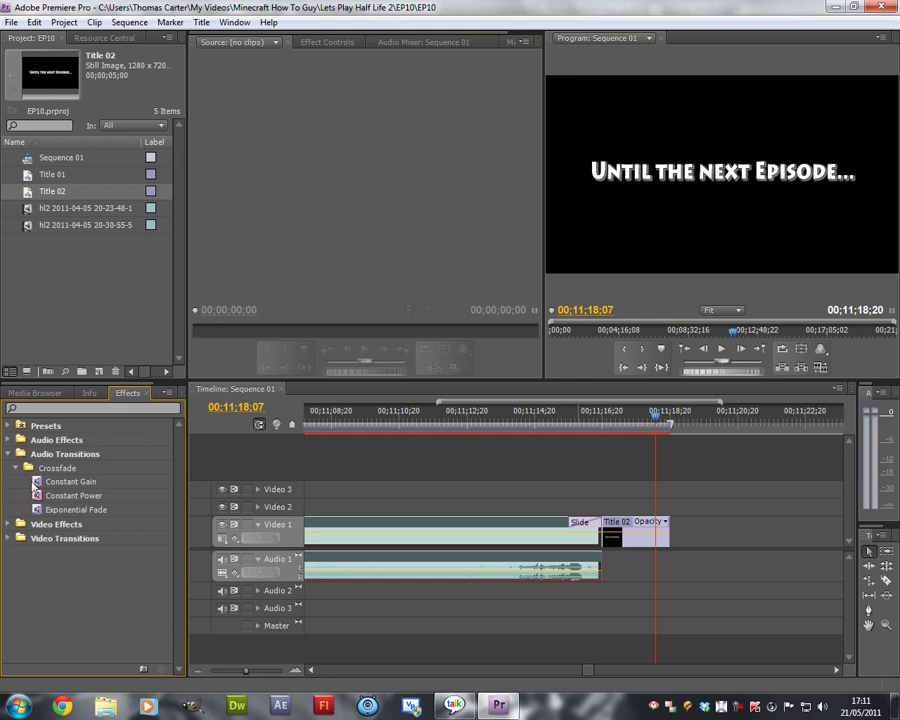
pyautogui.moveTo(60, 509); pyautogui.dragTo(598, 570)
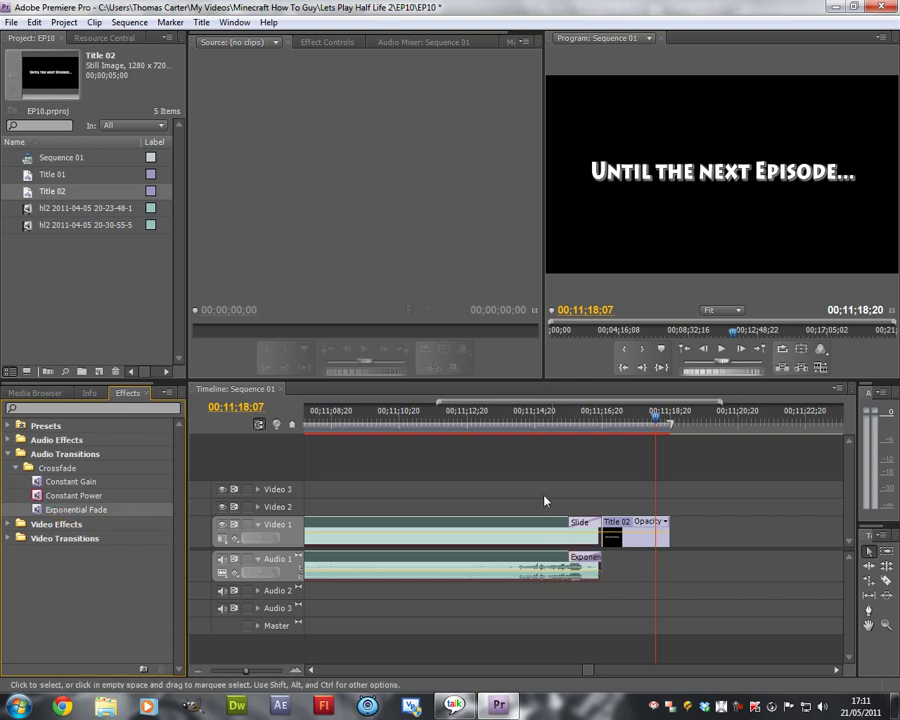
pyautogui.click(542, 420)
pyautogui.click(724, 350)
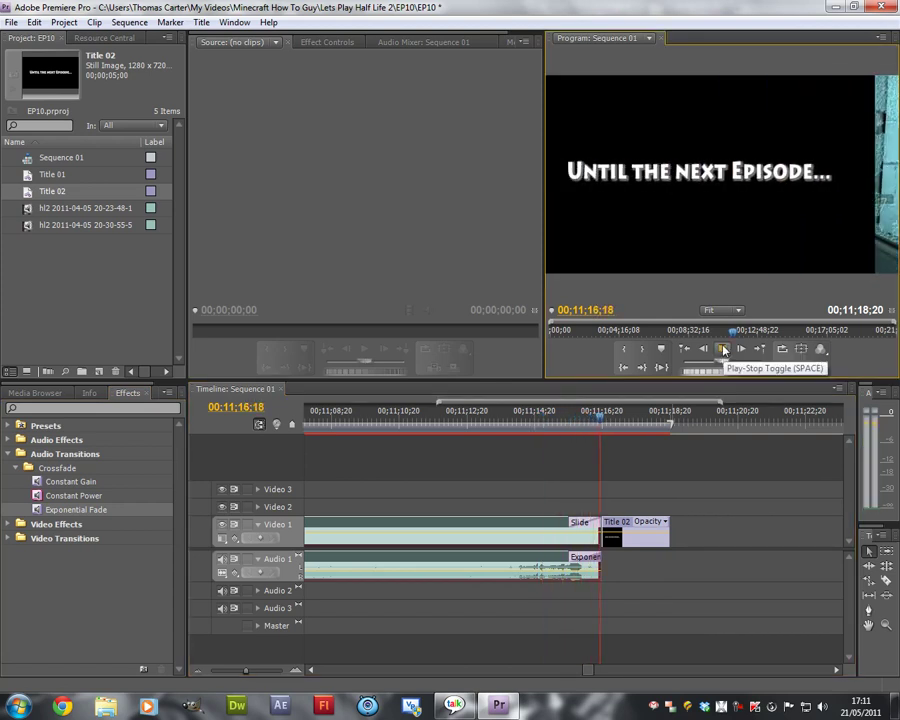
pyautogui.click(724, 350)
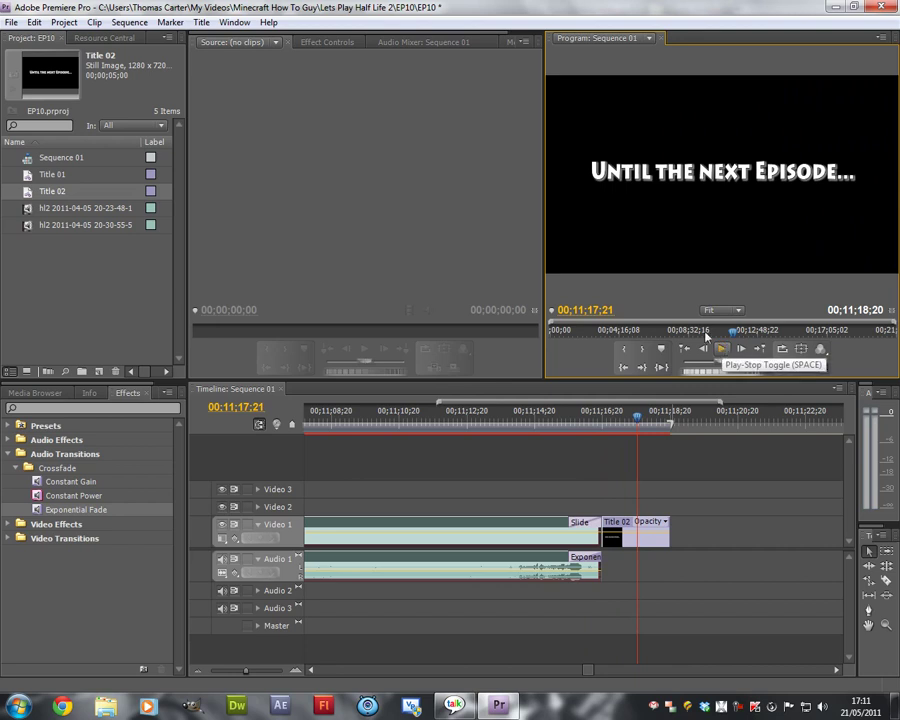
# Save the project and replay the ending from 00;11;13;24 through Title 02
pyautogui.click(11, 22)
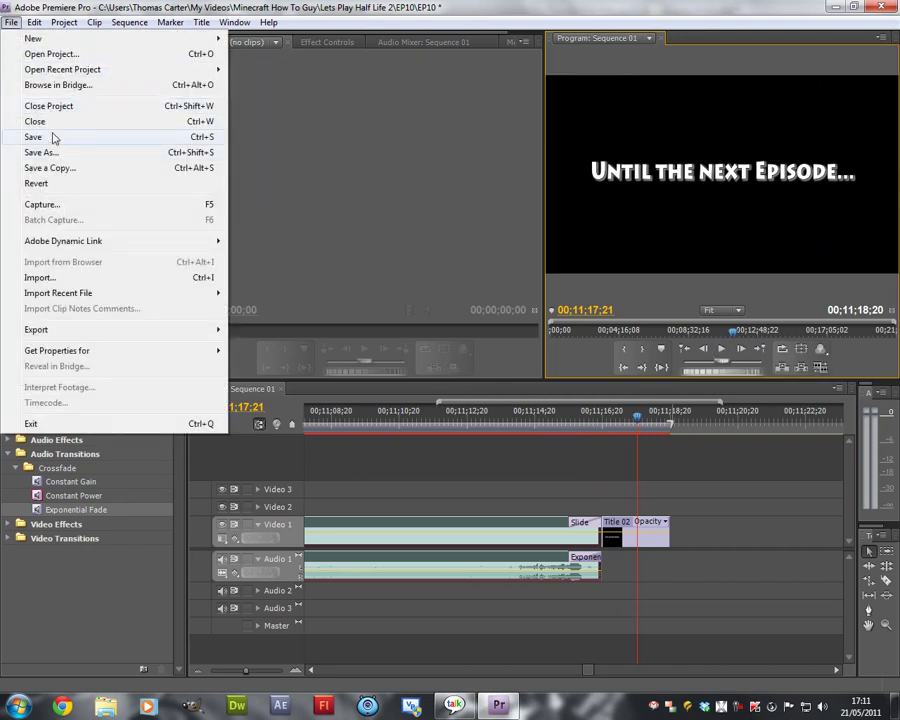
pyautogui.click(33, 137)
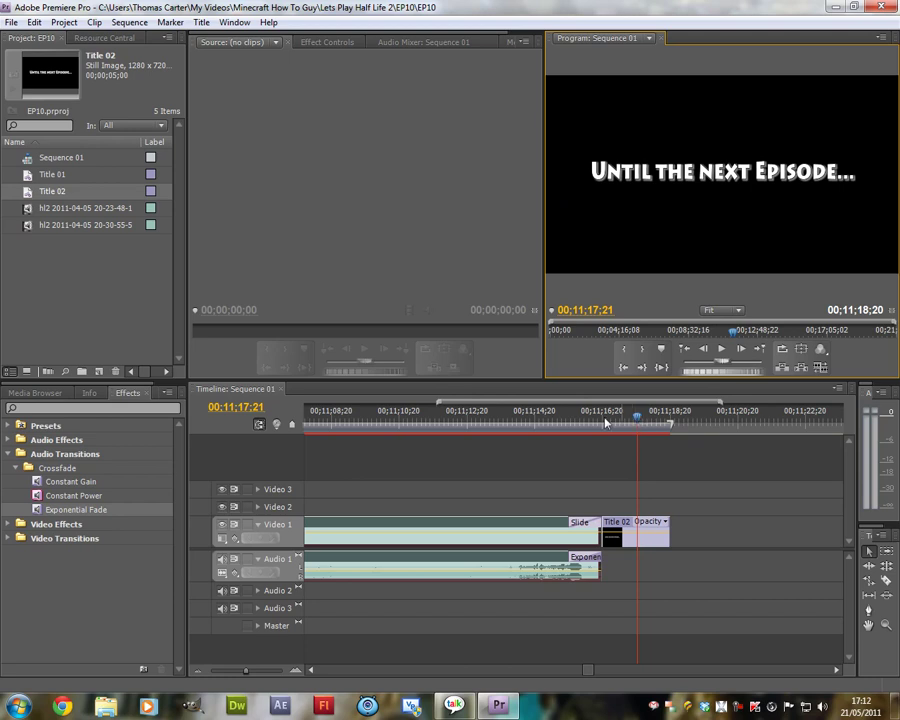
pyautogui.click(505, 414)
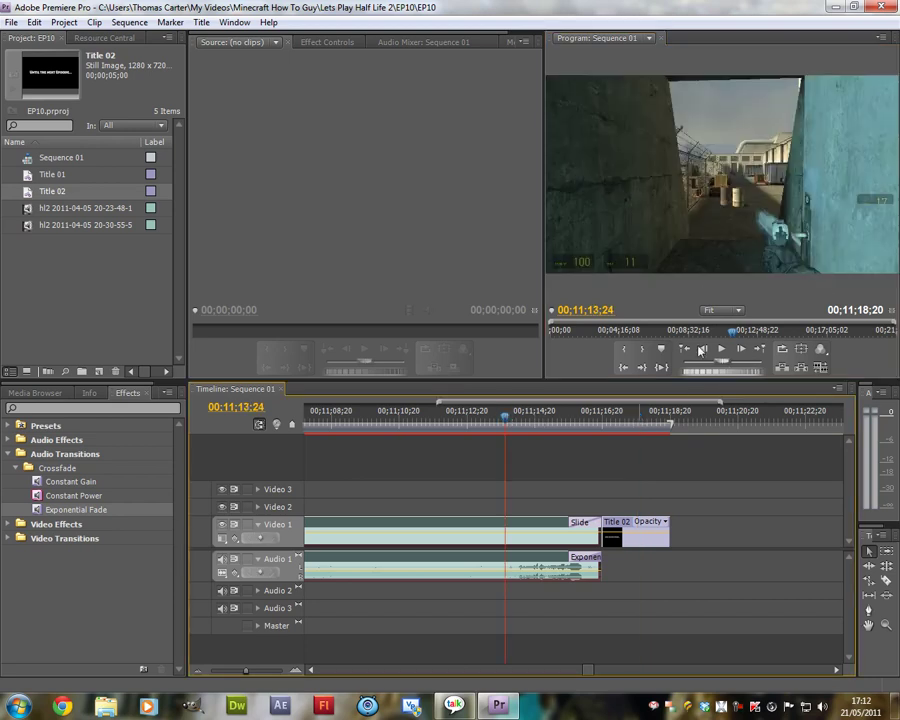
pyautogui.click(721, 348)
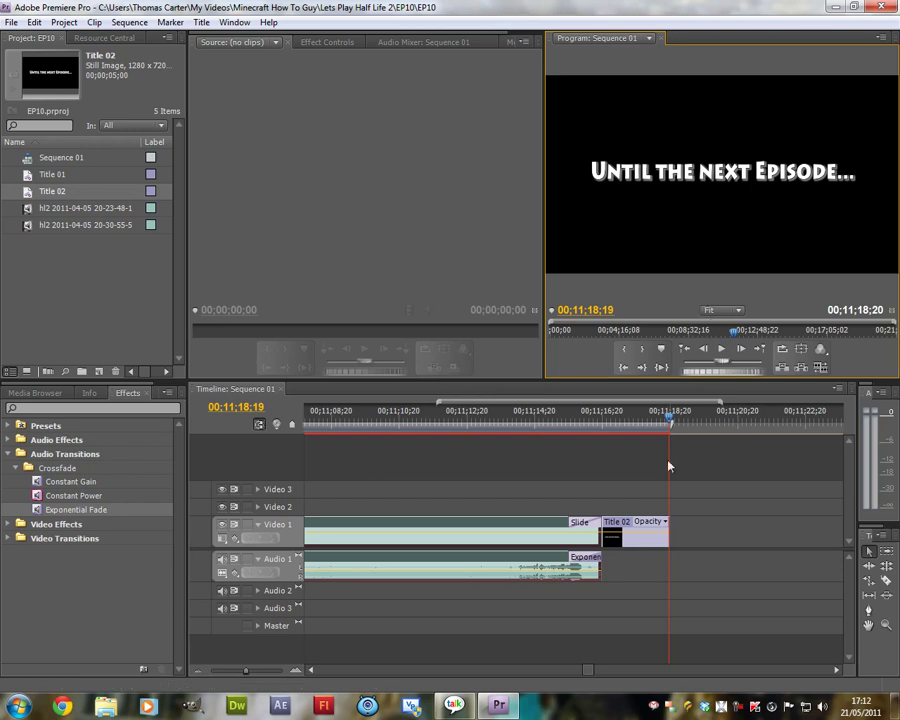
# Look through the Special Effect, Zoom and Slide video transitions and the Video Effects categories for a way to finish Title 02
pyautogui.rightClick(660, 537)
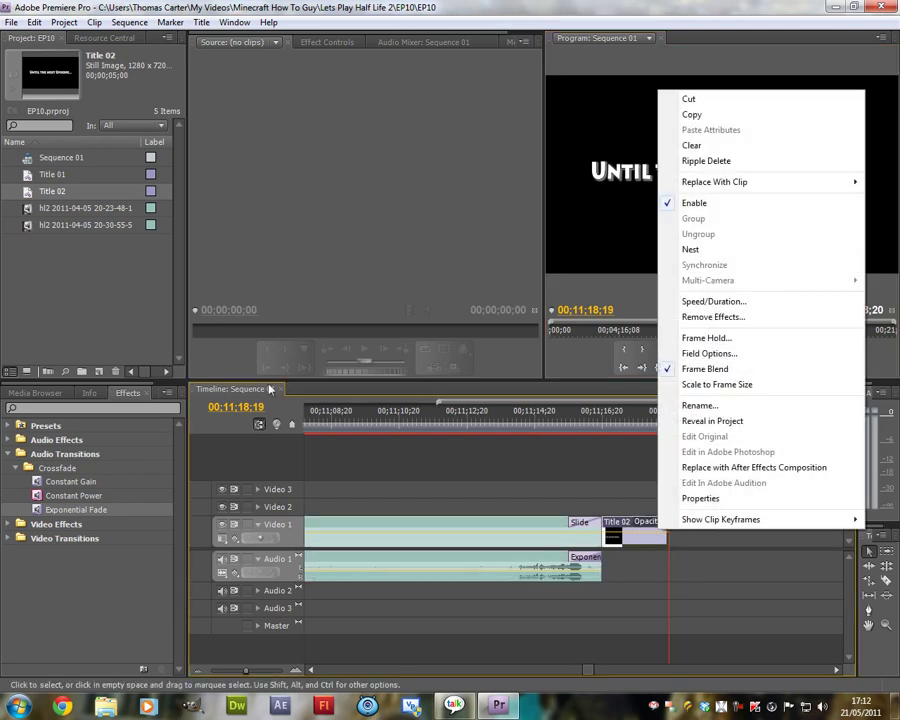
pyautogui.click(8, 455)
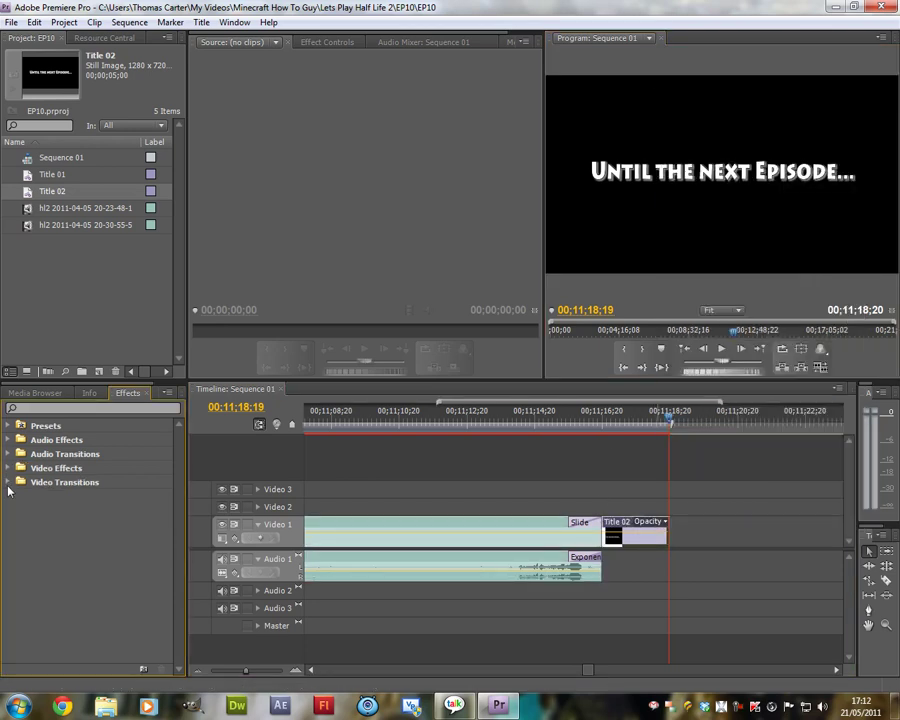
pyautogui.click(8, 482)
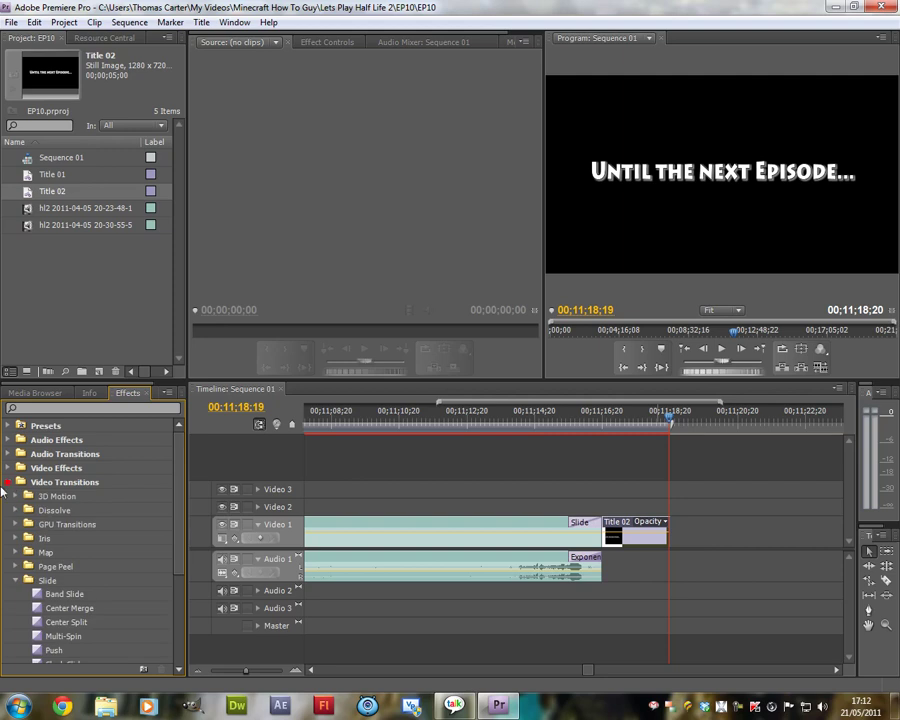
pyautogui.click(15, 580)
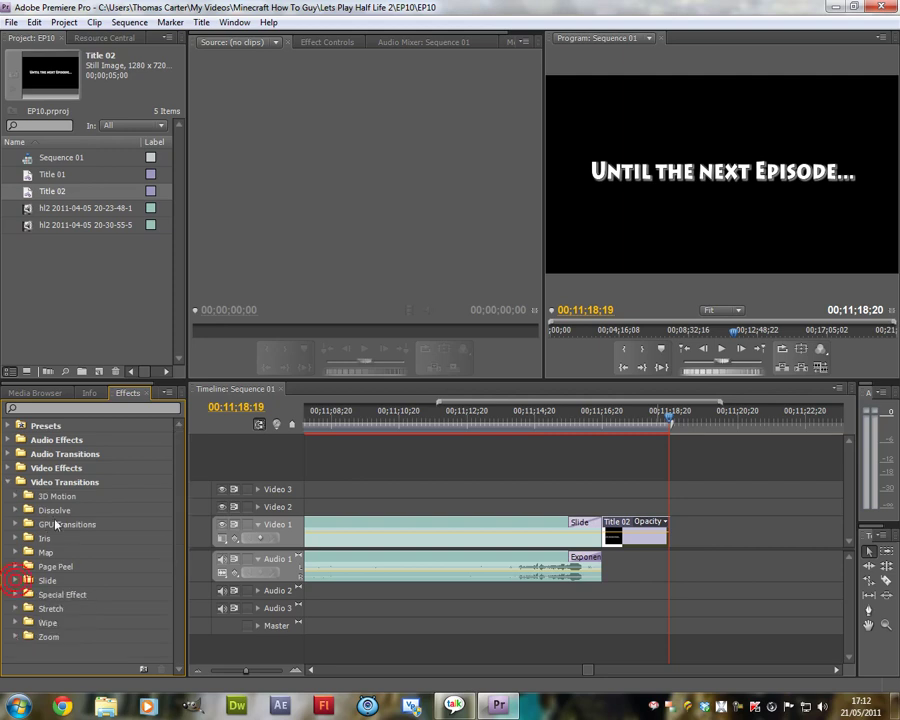
pyautogui.click(15, 595)
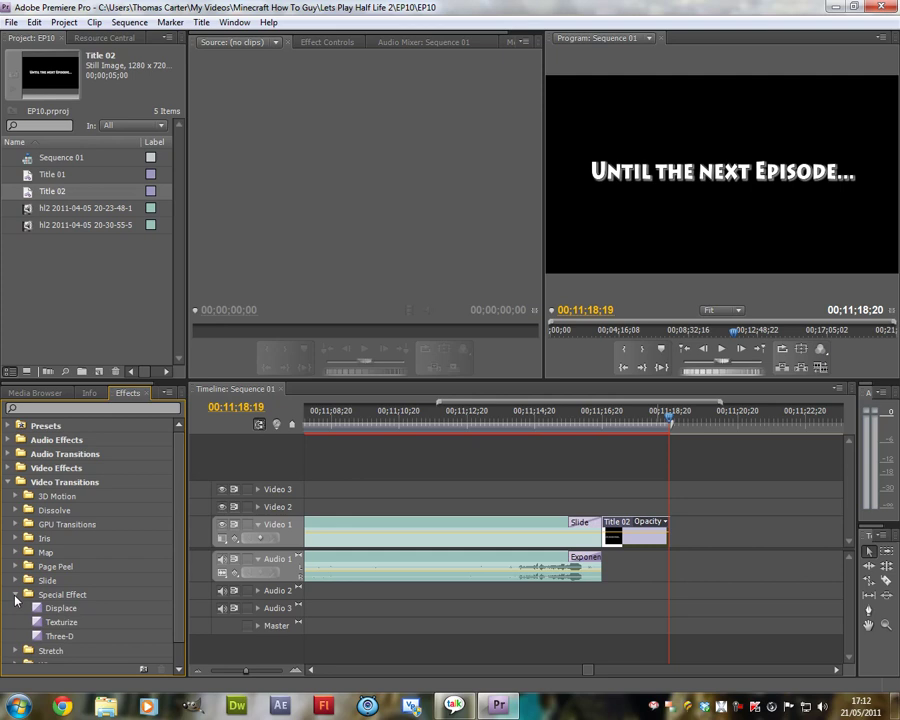
pyautogui.click(15, 595)
pyautogui.click(15, 637)
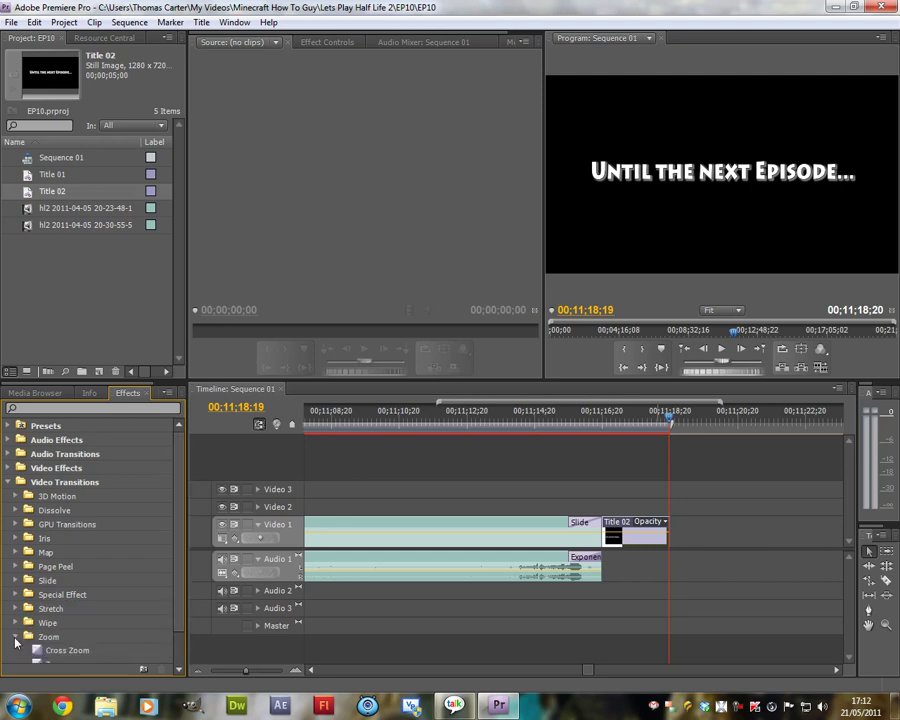
pyautogui.click(15, 637)
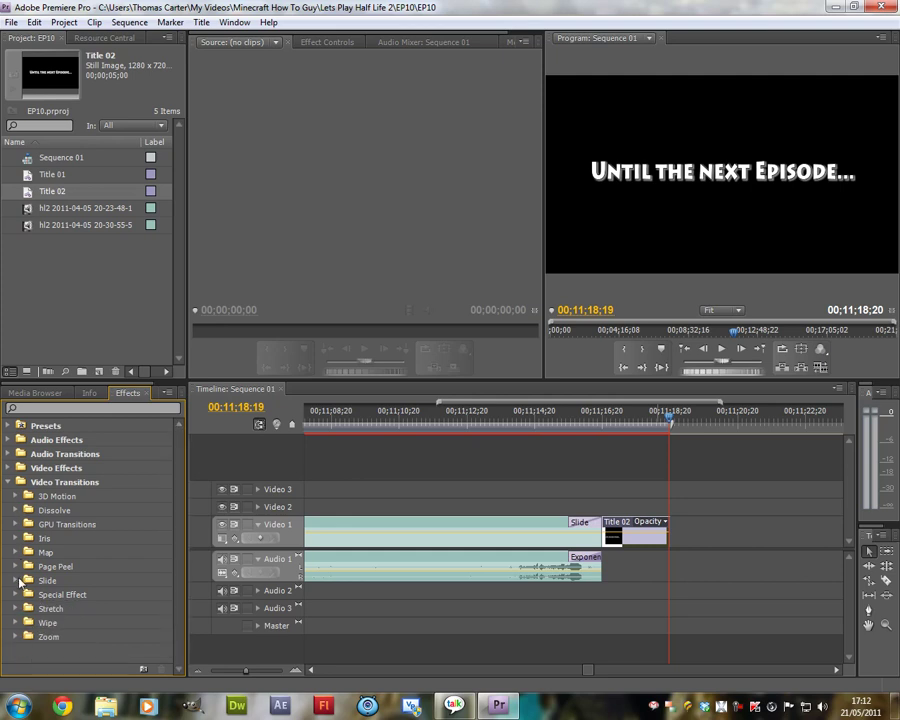
pyautogui.click(15, 580)
pyautogui.scroll(-3, 170, 600)
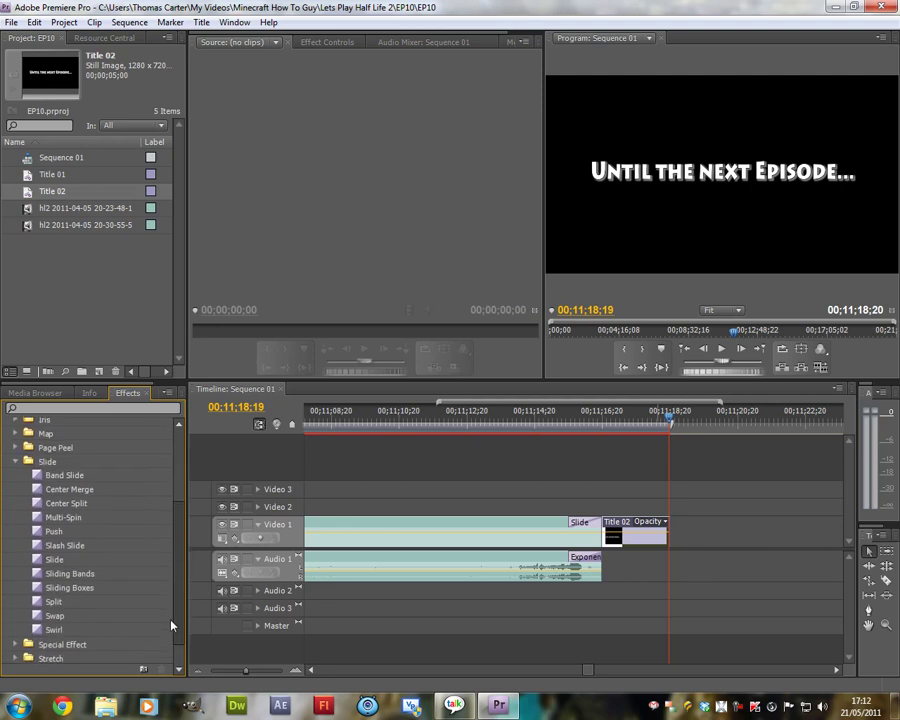
pyautogui.scroll(3, 165, 600)
pyautogui.click(15, 580)
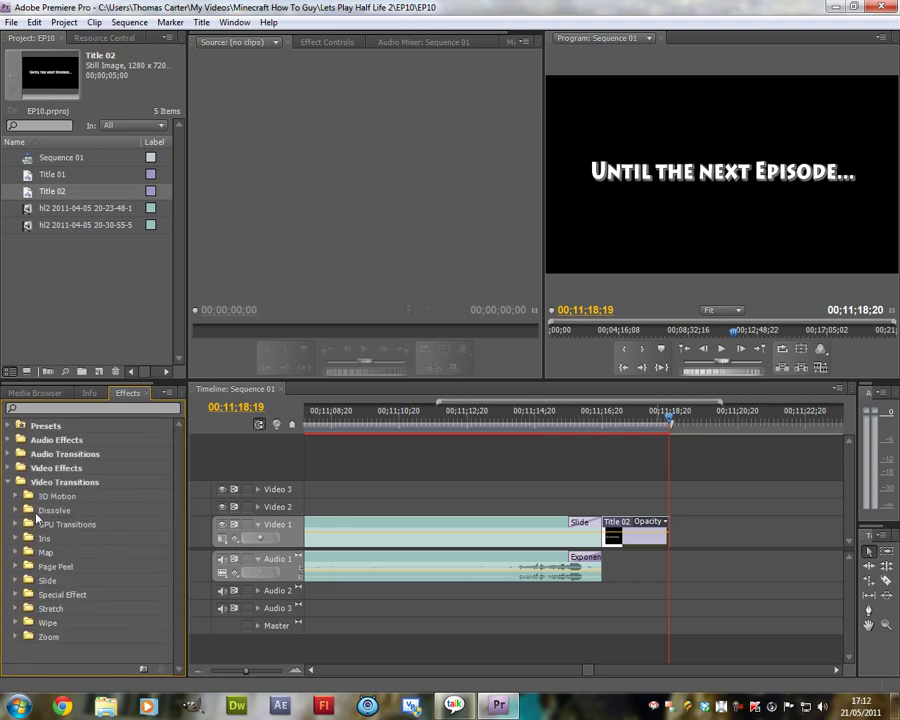
pyautogui.click(8, 482)
pyautogui.click(7, 468)
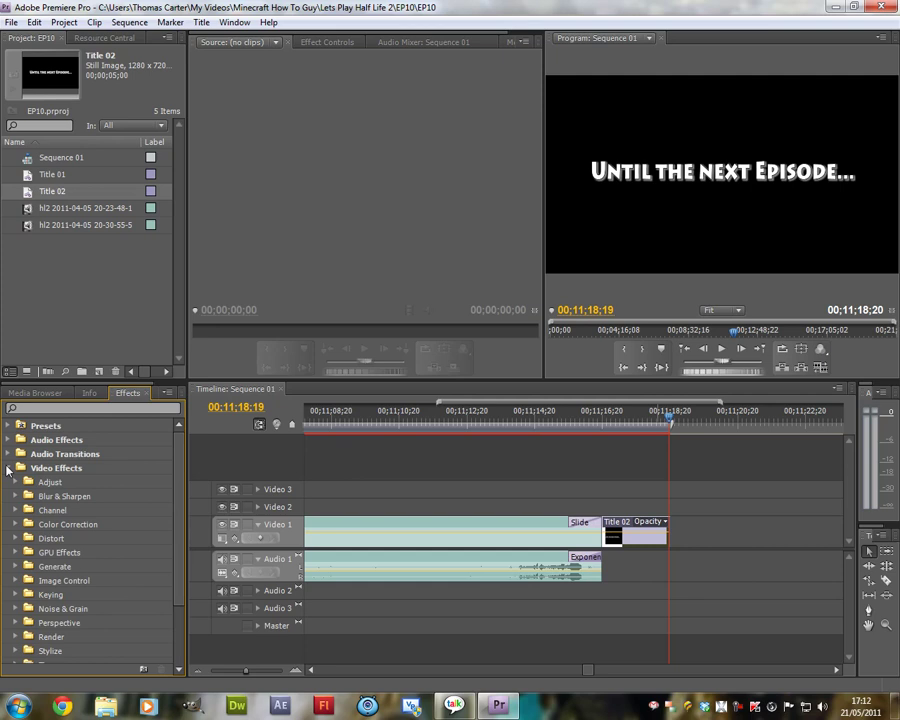
pyautogui.click(7, 468)
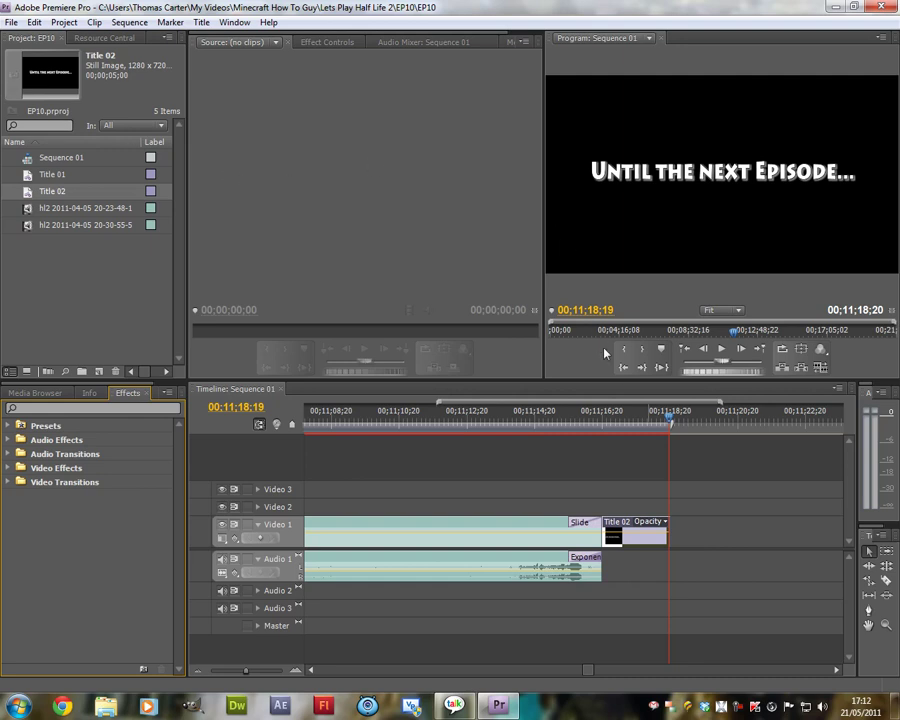
# Play the sequence from its start to review Title 01, the Slide transition and the opening of the first recording
pyautogui.click(686, 350)
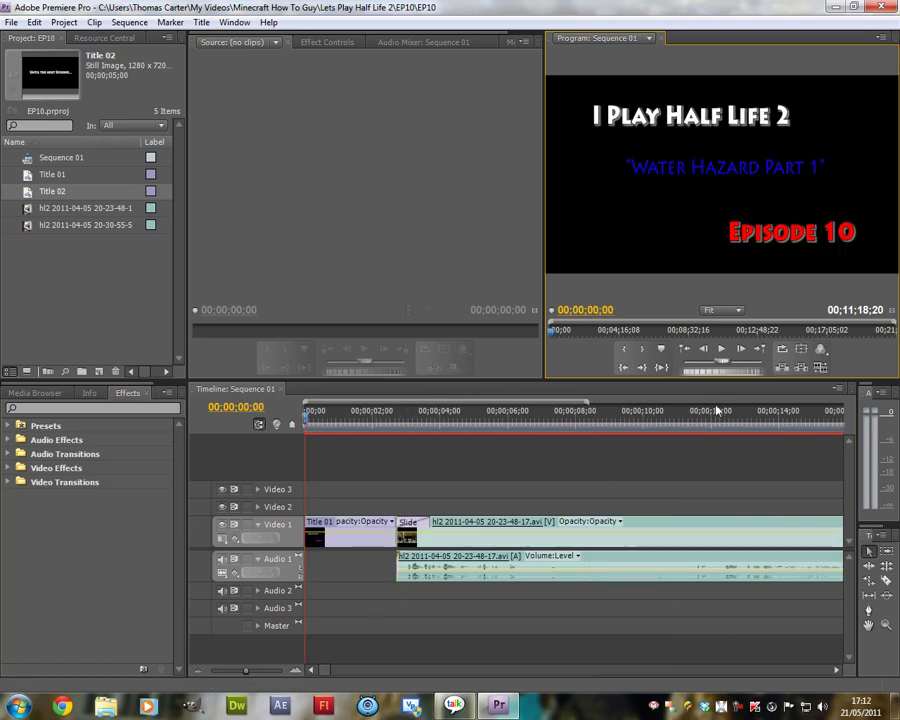
pyautogui.click(722, 350)
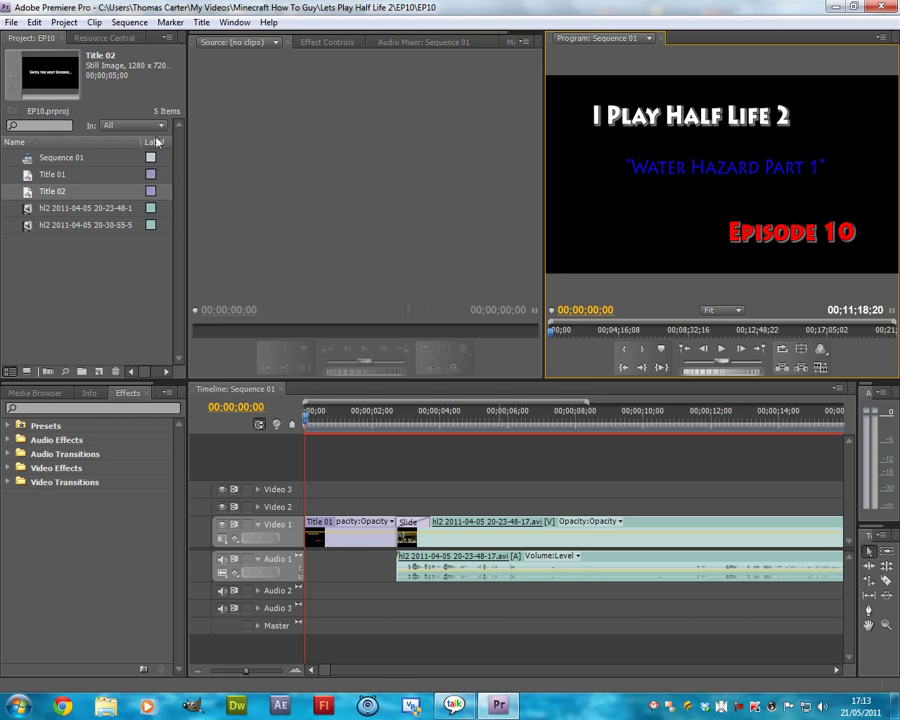
pyautogui.click(723, 349)
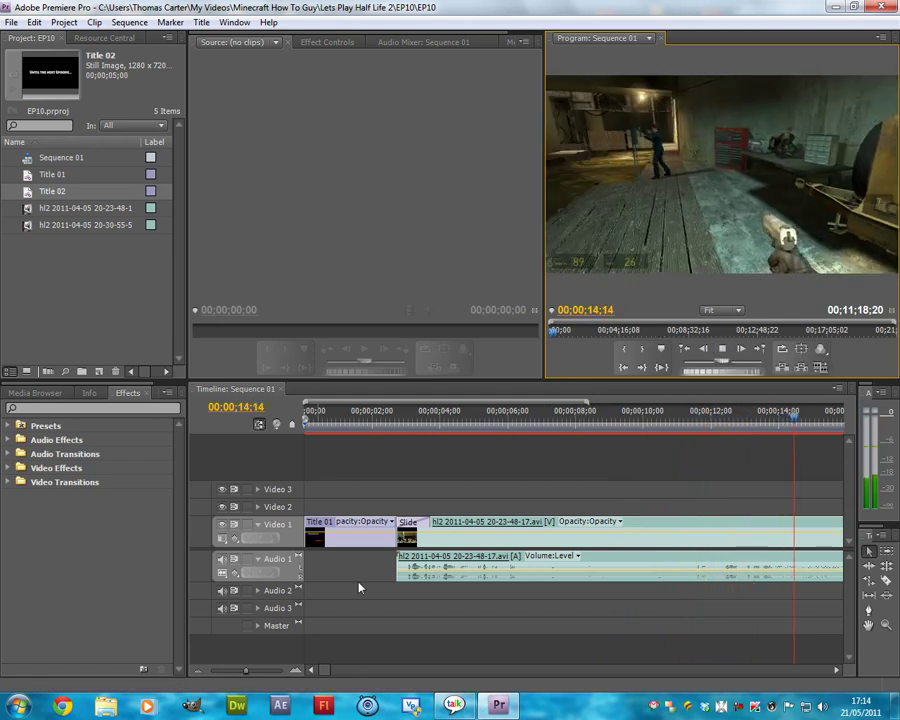
pyautogui.click(724, 349)
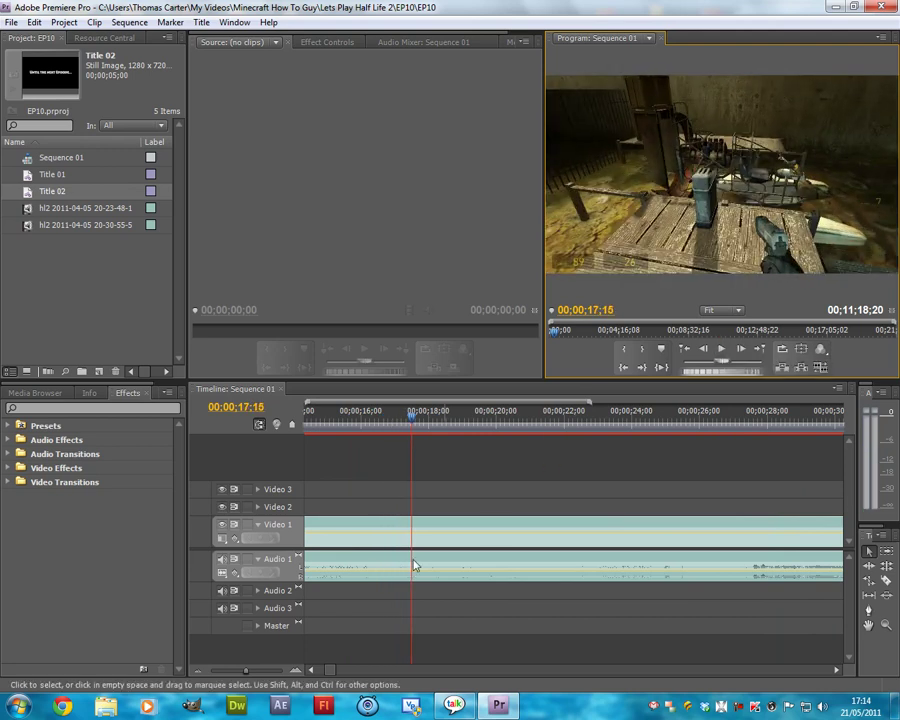
# Show the whole sequence in the timeline and play the first recording from 00;00;17;15
pyautogui.moveTo(249, 677); pyautogui.dragTo(226, 681)
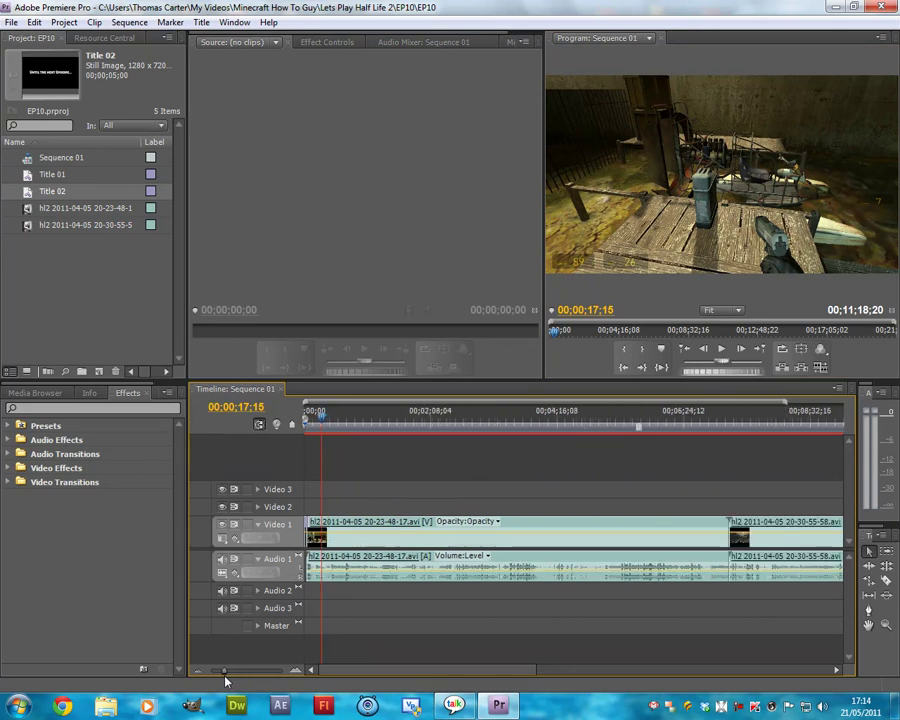
pyautogui.moveTo(226, 681); pyautogui.dragTo(231, 684)
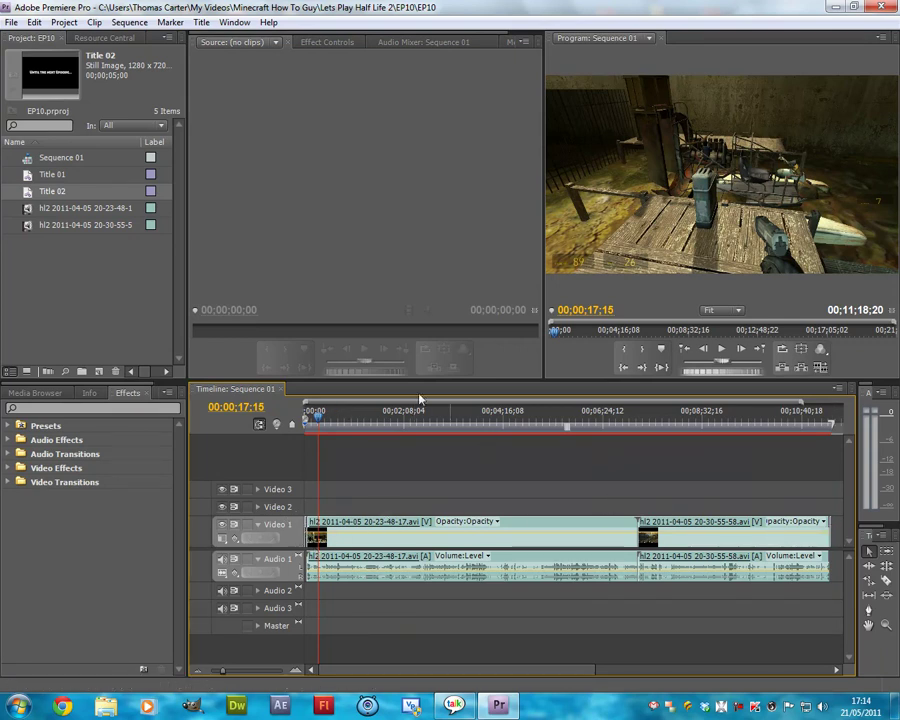
pyautogui.click(722, 350)
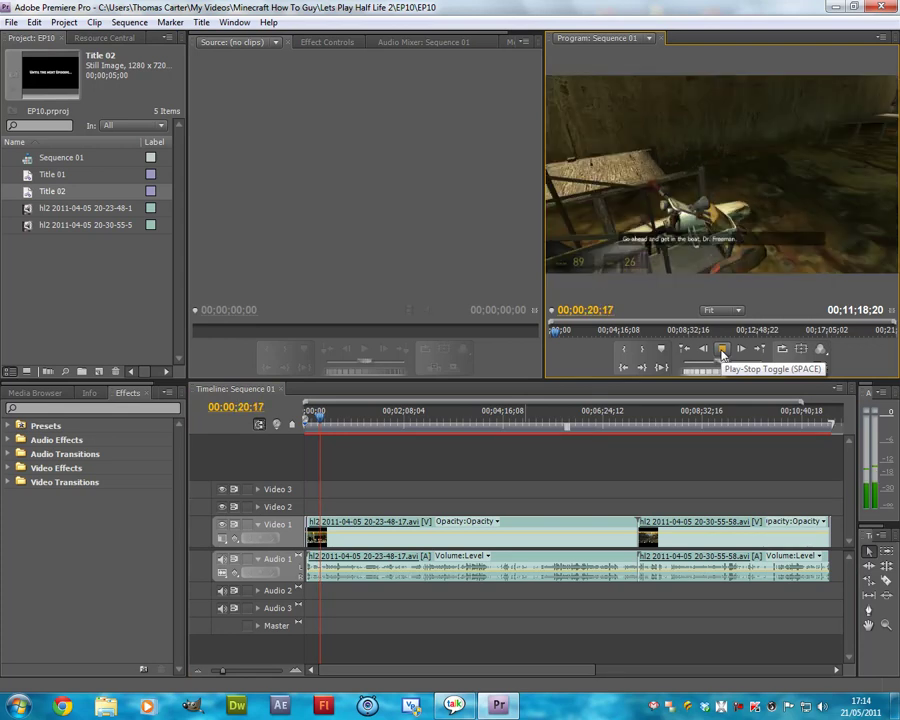
pyautogui.click(722, 350)
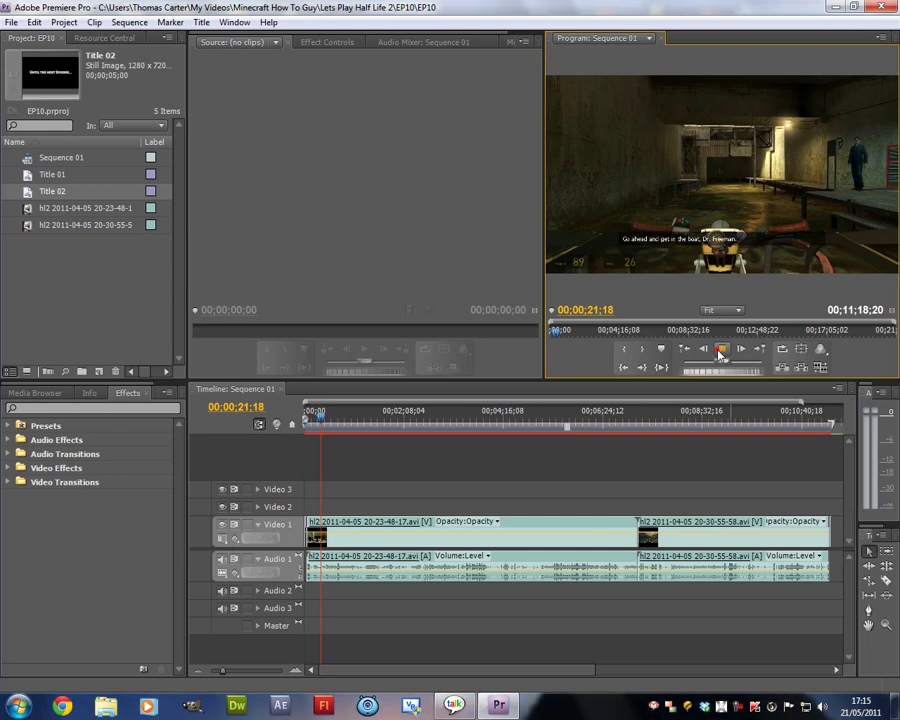
pyautogui.click(720, 350)
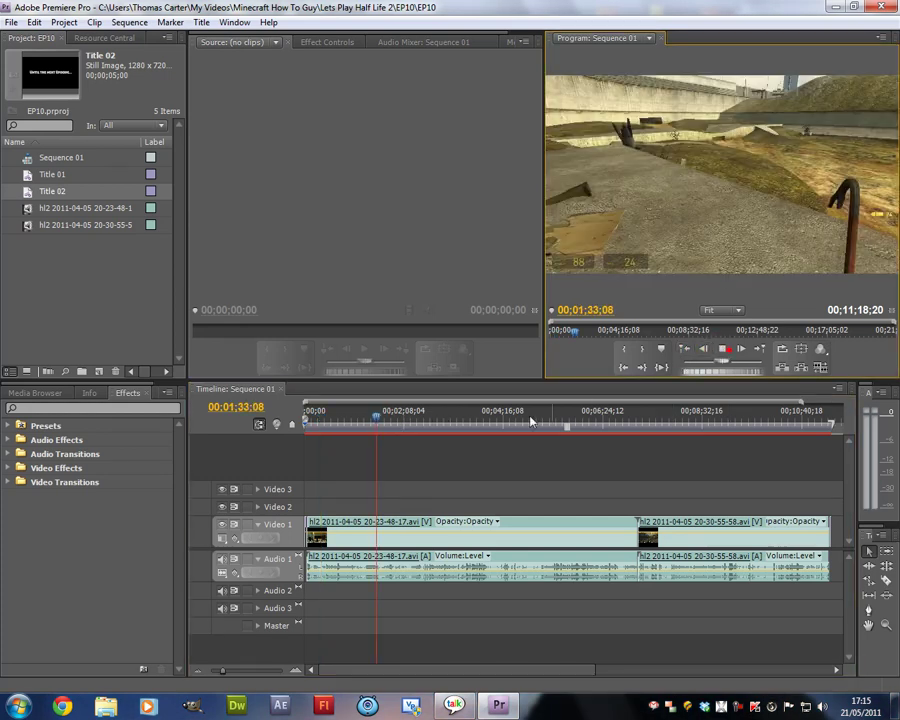
# Spot-check playback around 00;03;23, 00;05;16, 00;07;48 and 00;09;17, and return the playhead to the sequence start
pyautogui.click(463, 416)
pyautogui.click(722, 349)
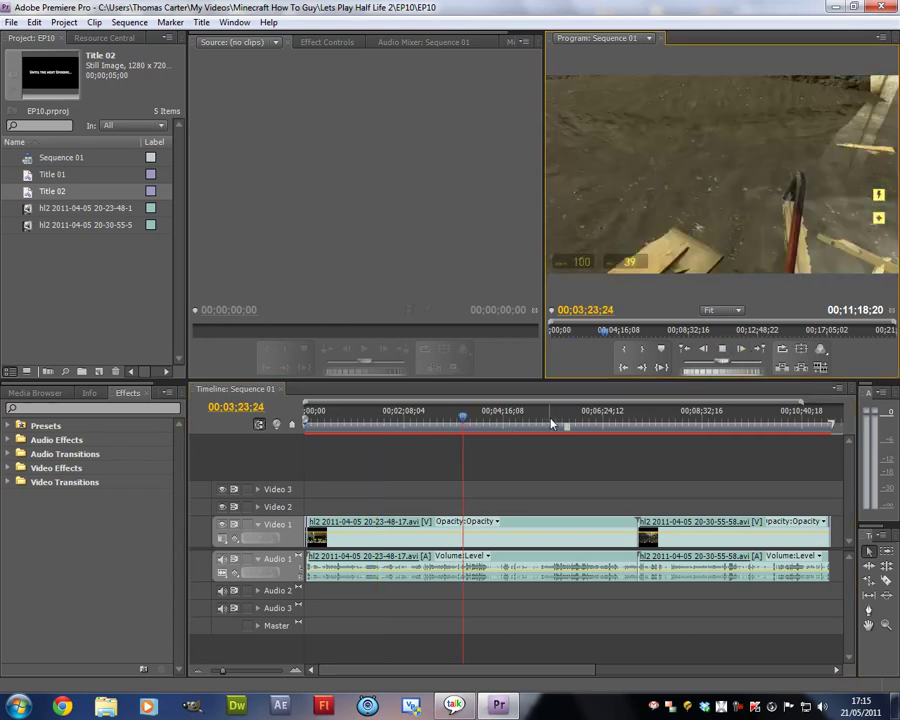
pyautogui.click(549, 418)
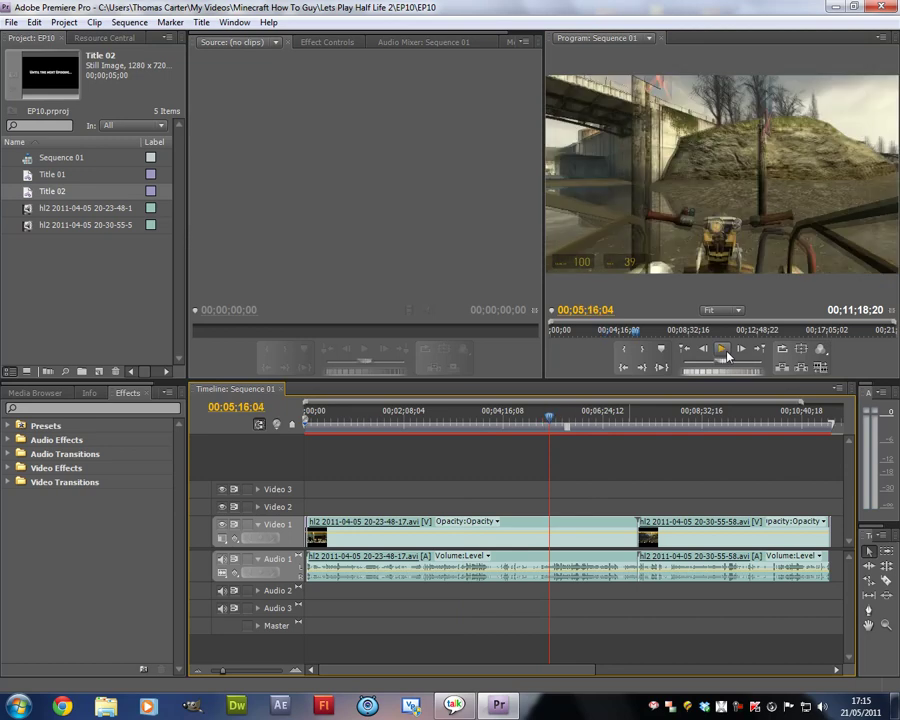
pyautogui.click(722, 349)
pyautogui.click(669, 418)
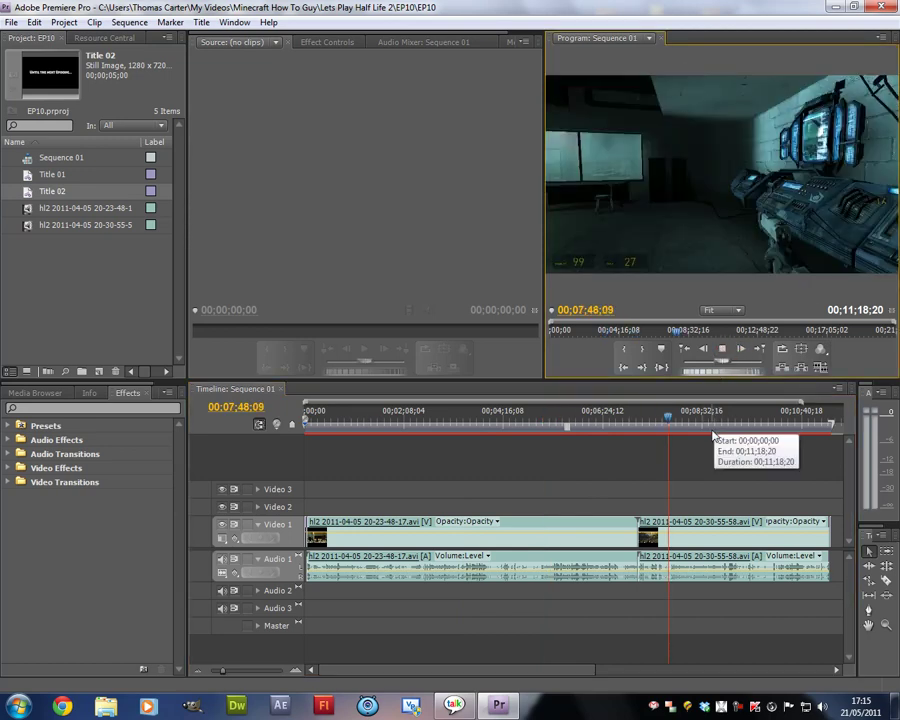
pyautogui.click(734, 416)
pyautogui.click(726, 350)
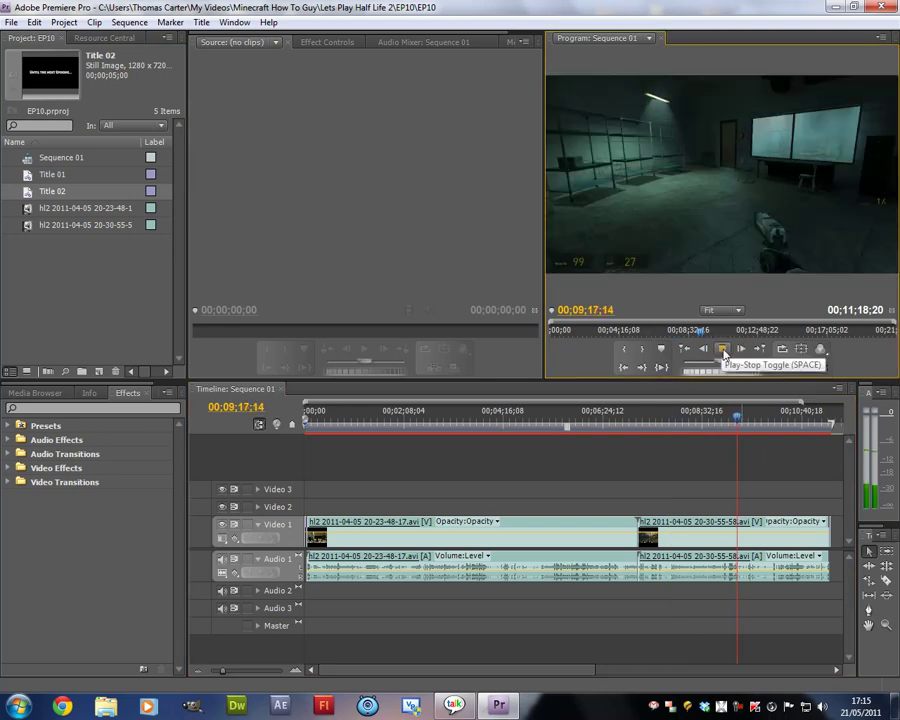
pyautogui.click(722, 349)
pyautogui.click(686, 349)
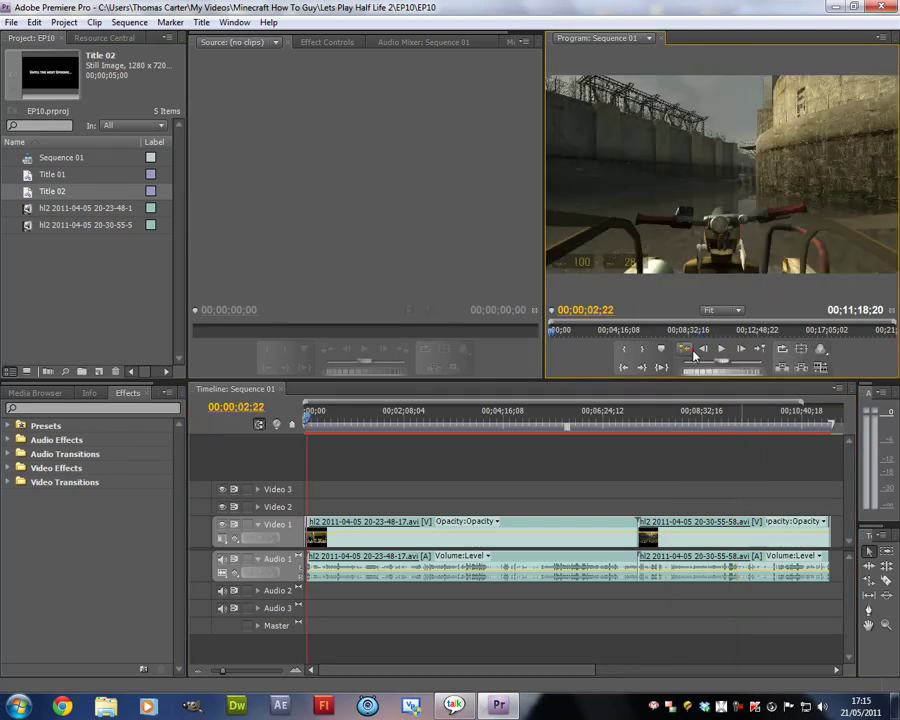
pyautogui.click(686, 349)
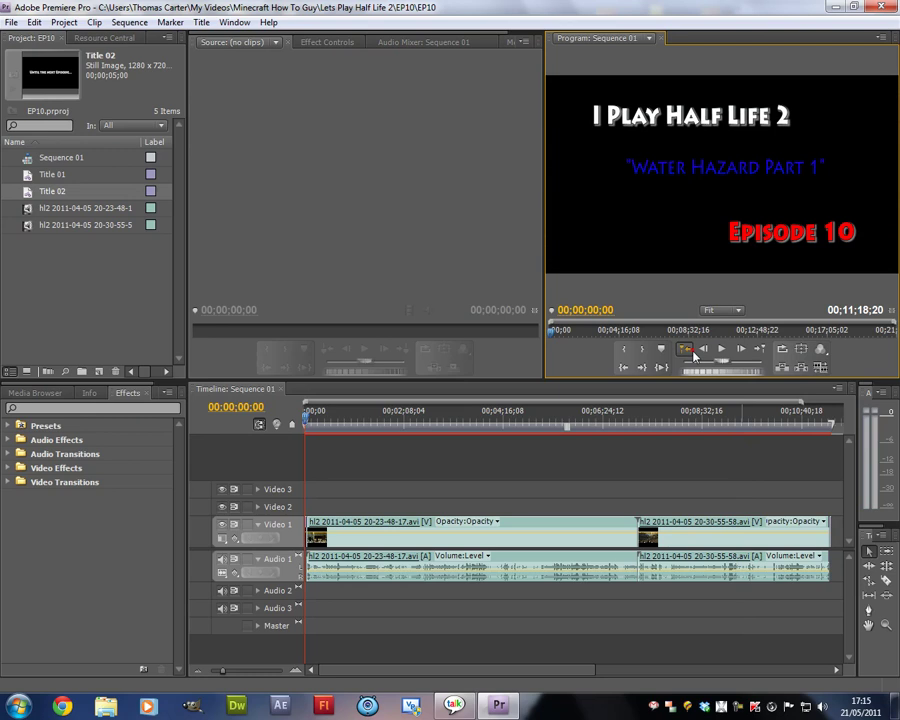
# Save the project and open the media export settings for Sequence 01, keeping the export range starting at 00;00;00;00
pyautogui.click(10, 23)
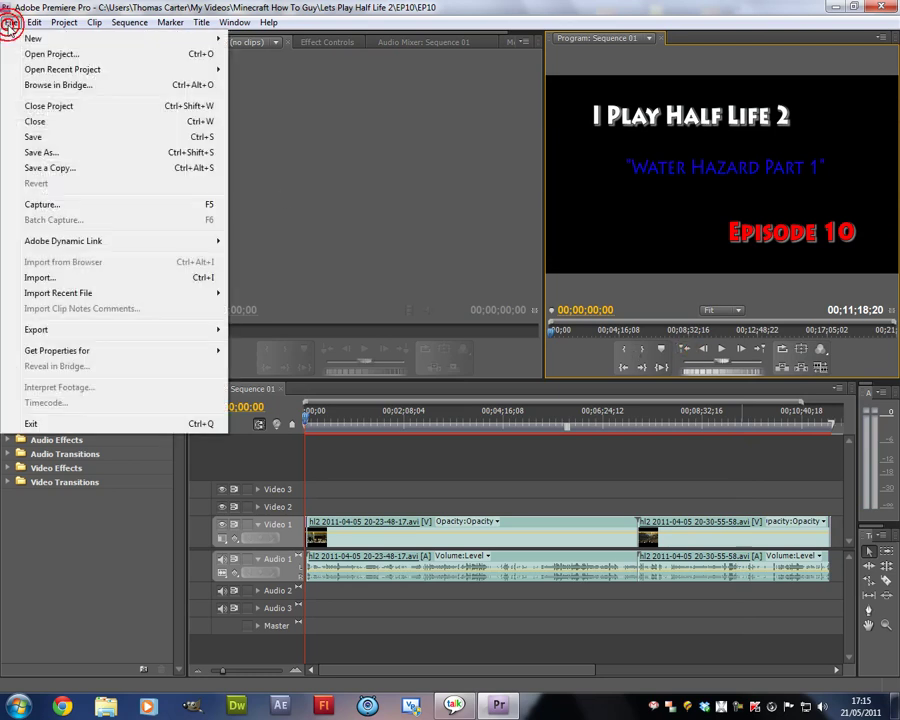
pyautogui.click(34, 137)
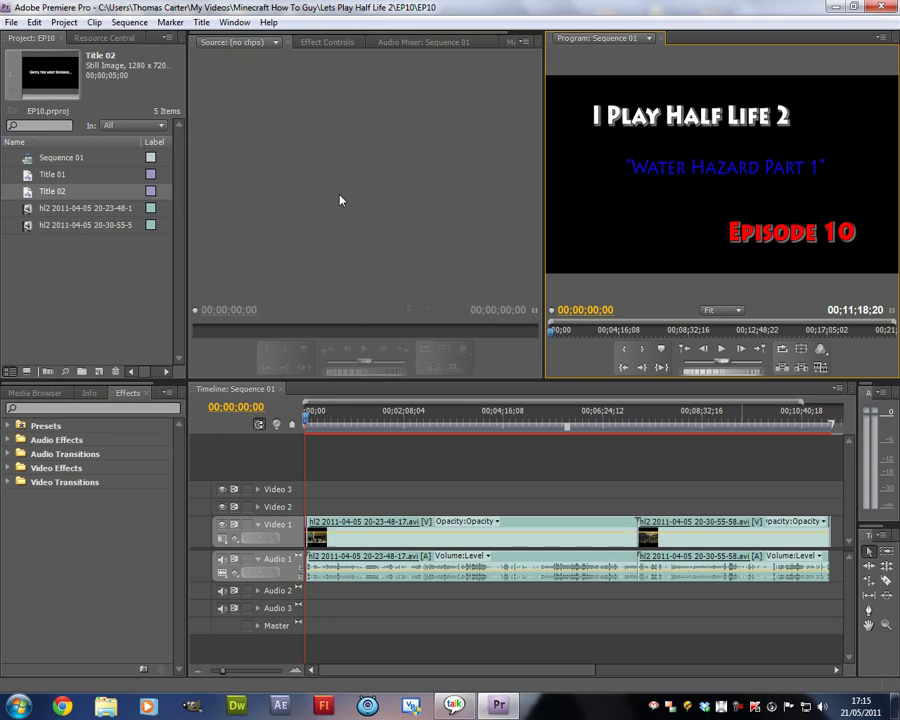
pyautogui.click(11, 23)
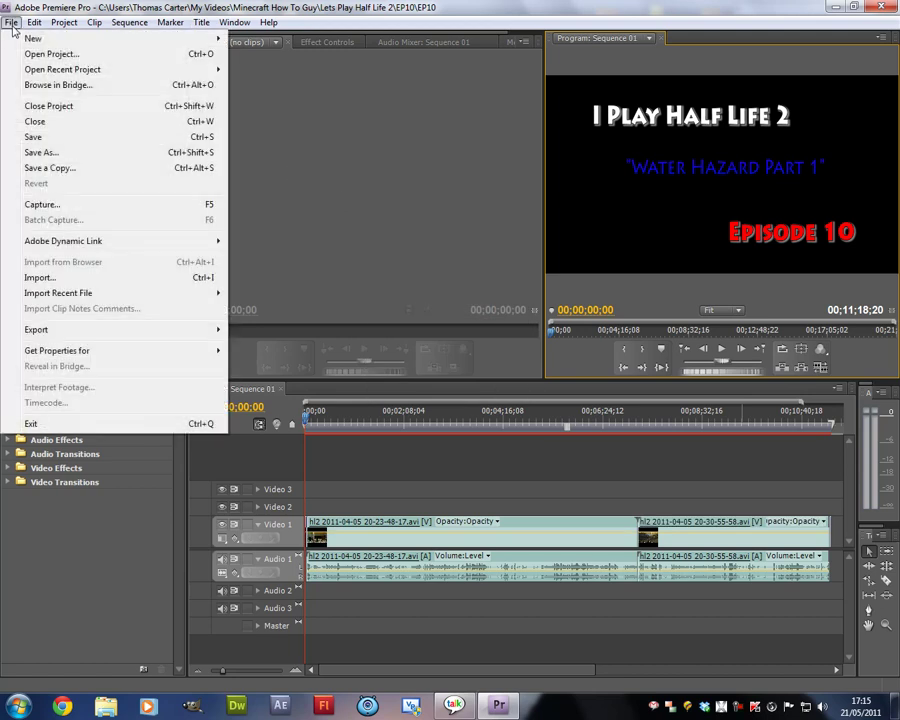
pyautogui.moveTo(168, 333)
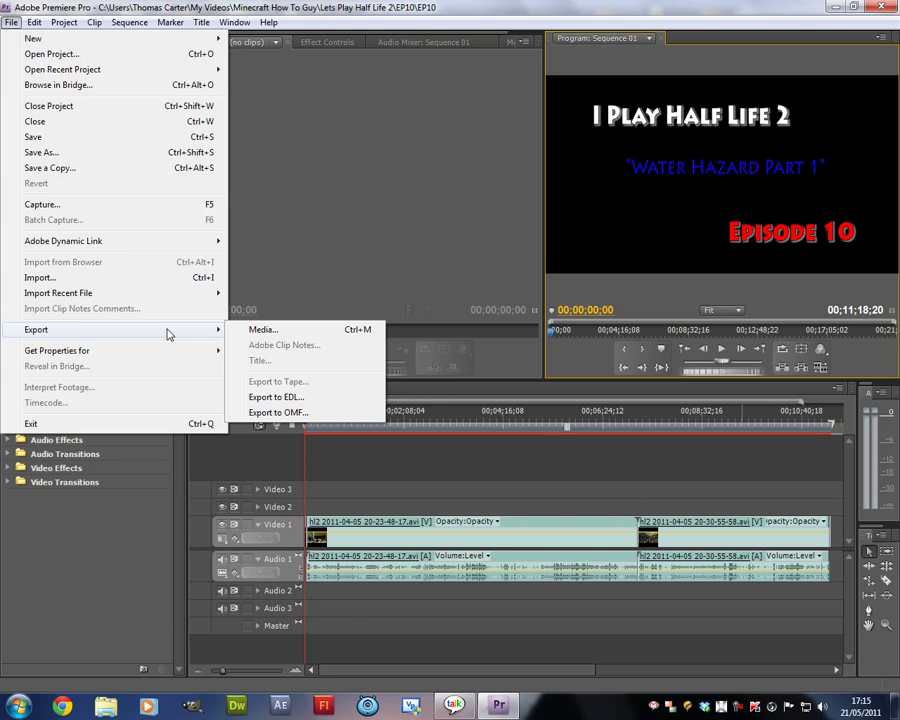
pyautogui.click(252, 331)
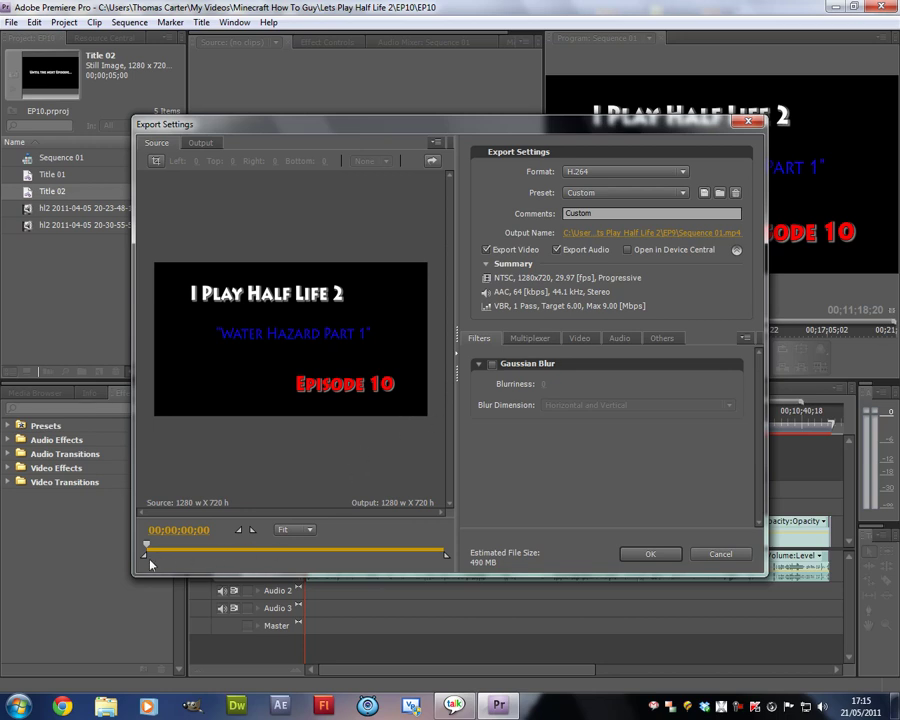
pyautogui.moveTo(145, 554)
pyautogui.mouseDown()
pyautogui.moveTo(157, 556)
pyautogui.moveTo(145, 556)
pyautogui.mouseUp()
# Try the Microsoft AVI export format, and choose H.264 with the YouTube Widescreen HD preset instead
pyautogui.click(622, 174)
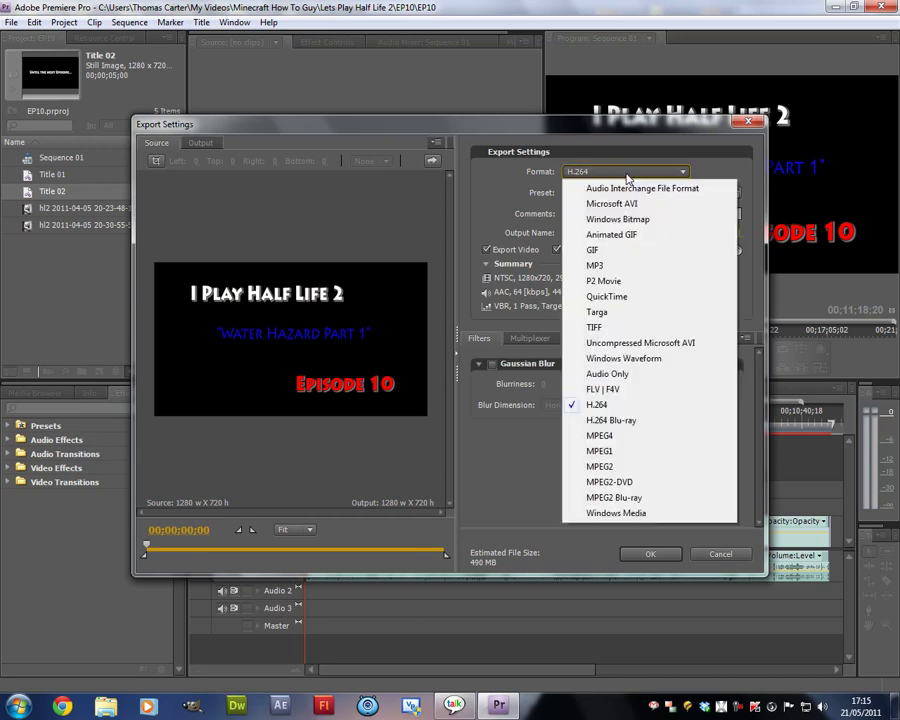
pyautogui.click(621, 203)
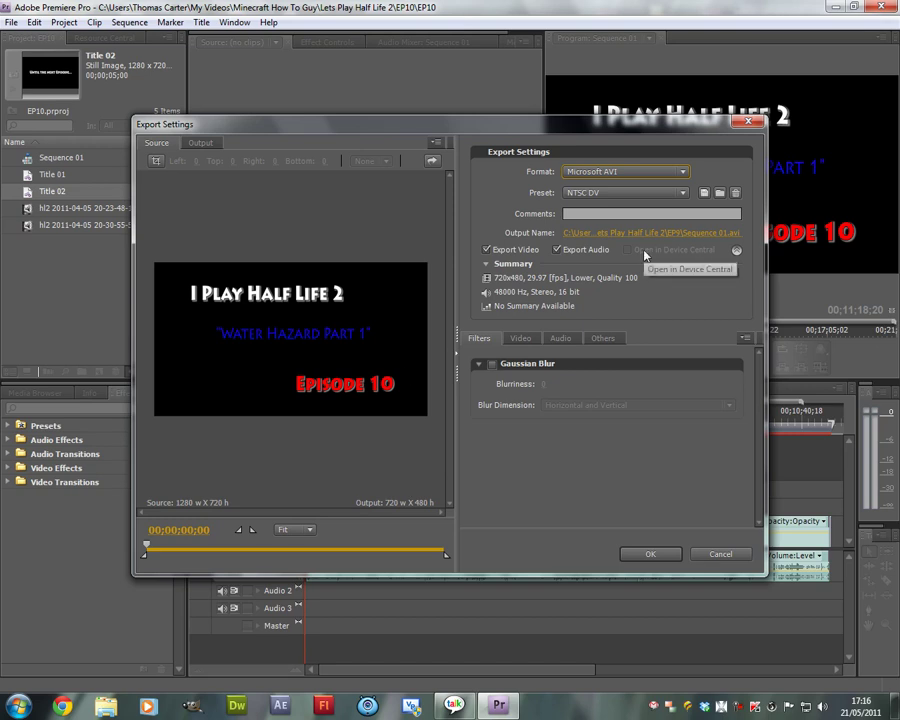
pyautogui.click(643, 173)
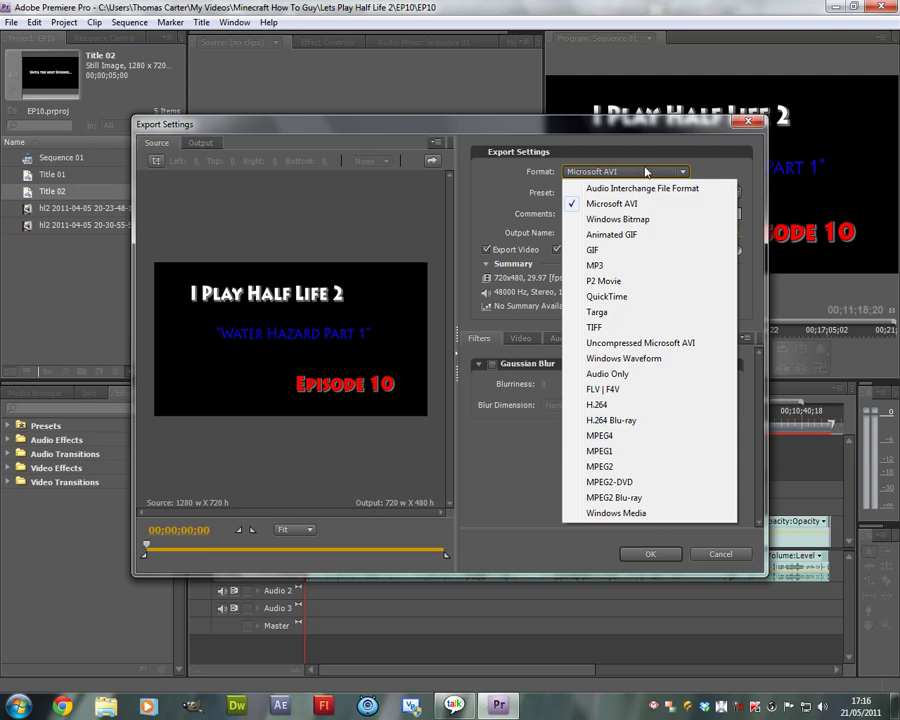
pyautogui.click(605, 406)
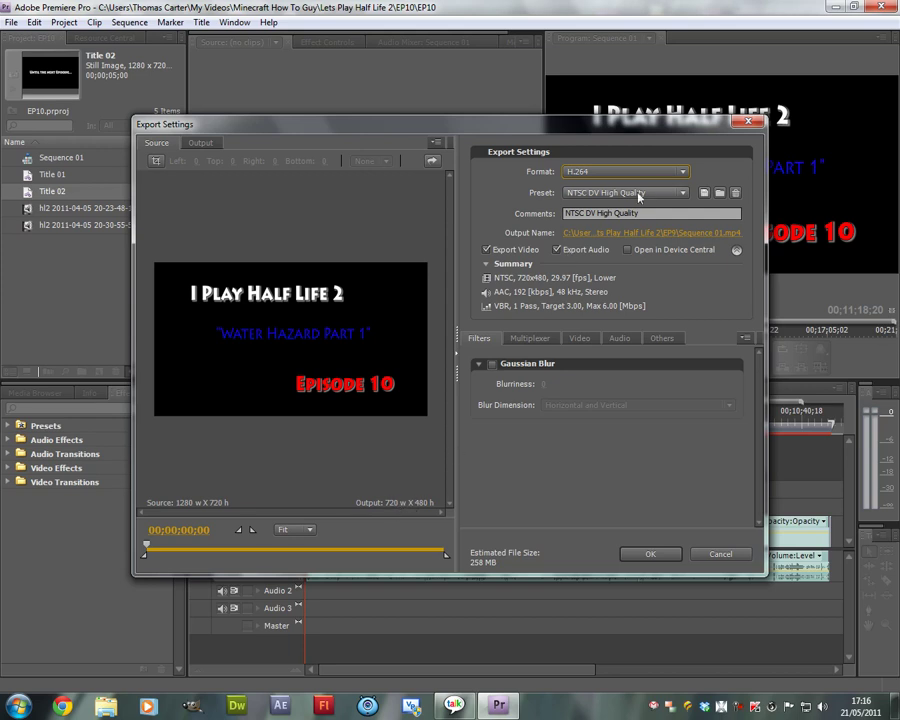
pyautogui.click(677, 193)
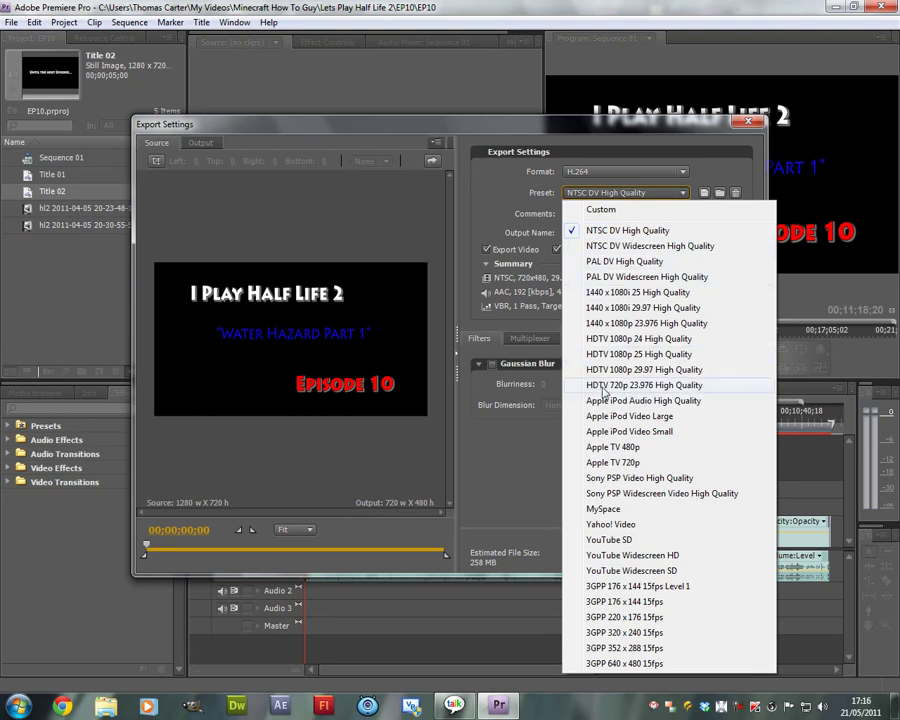
pyautogui.click(651, 556)
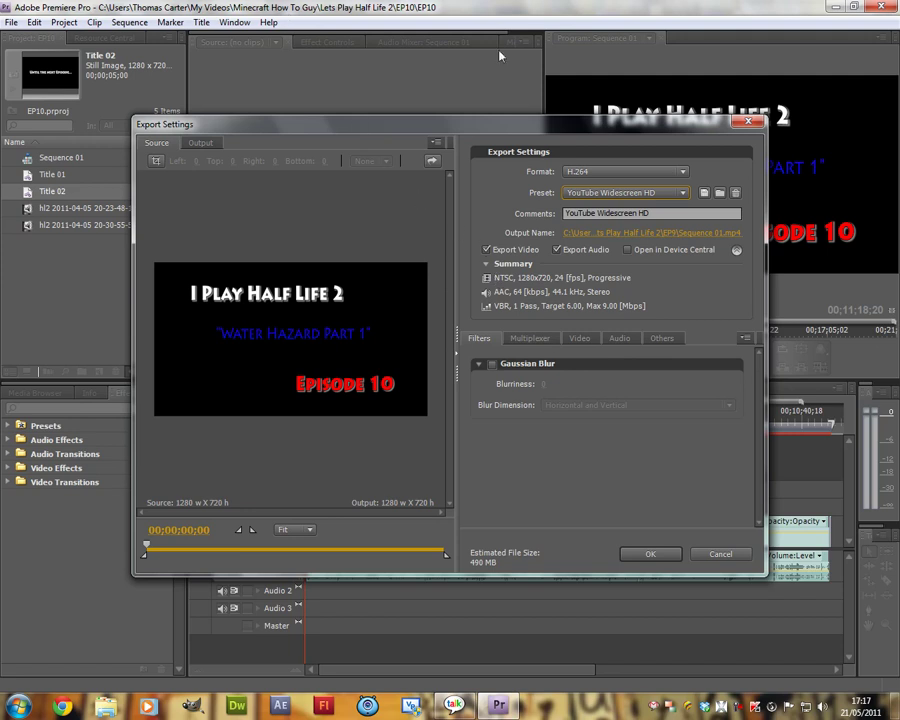
# Set the export video frame rate to 29.97 fps
pyautogui.click(577, 340)
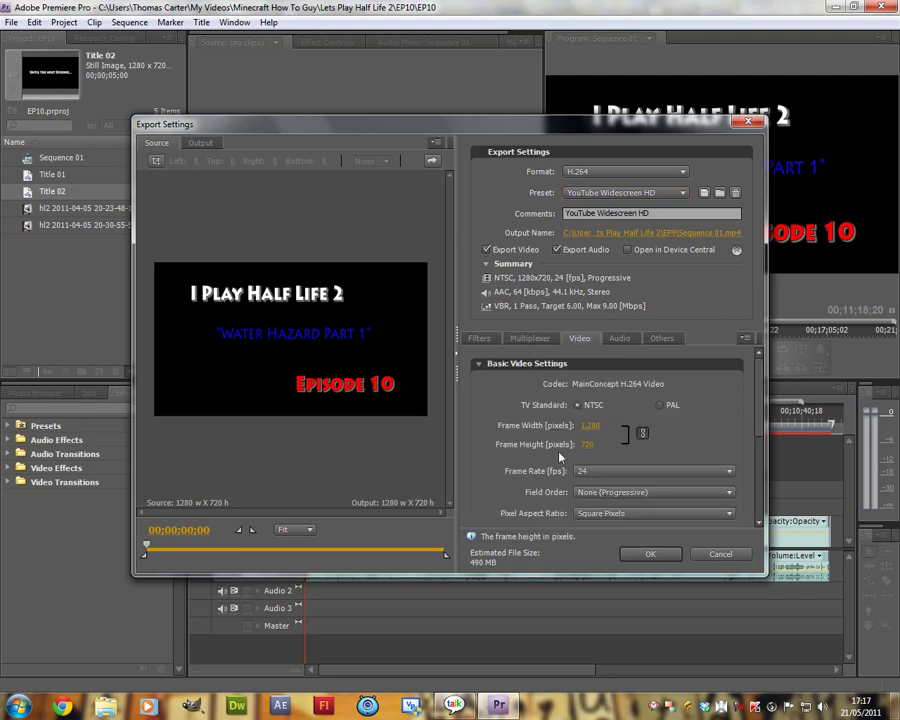
pyautogui.click(661, 471)
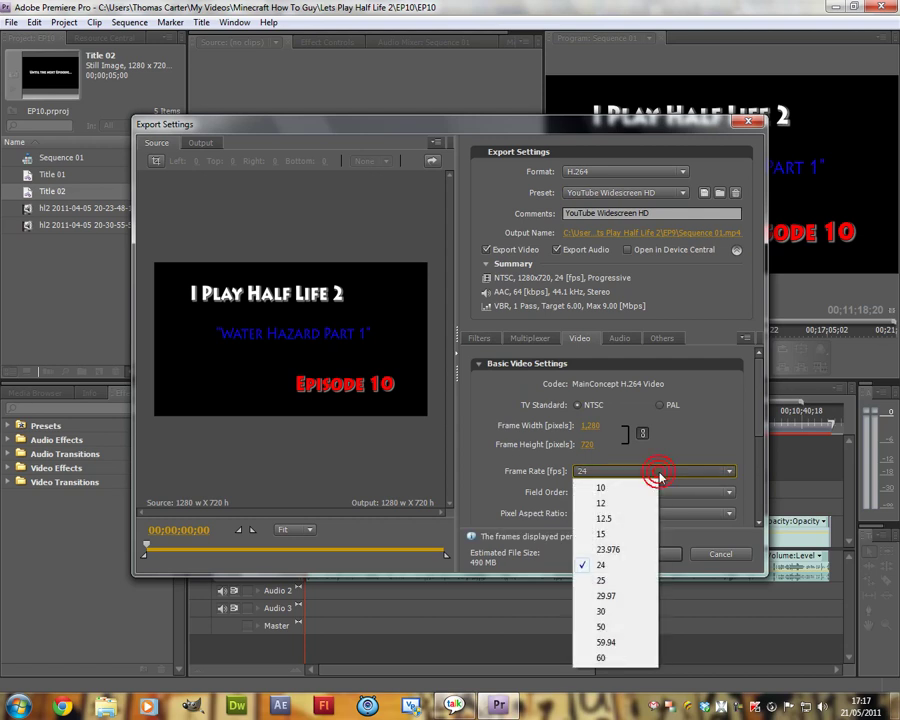
pyautogui.click(612, 596)
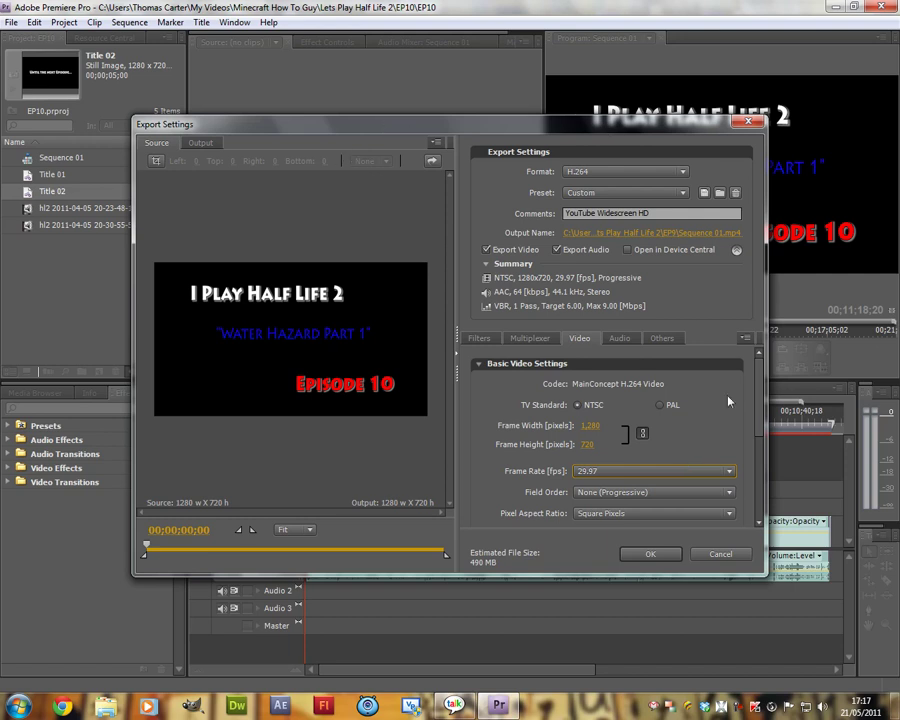
pyautogui.click(701, 470)
pyautogui.click(701, 472)
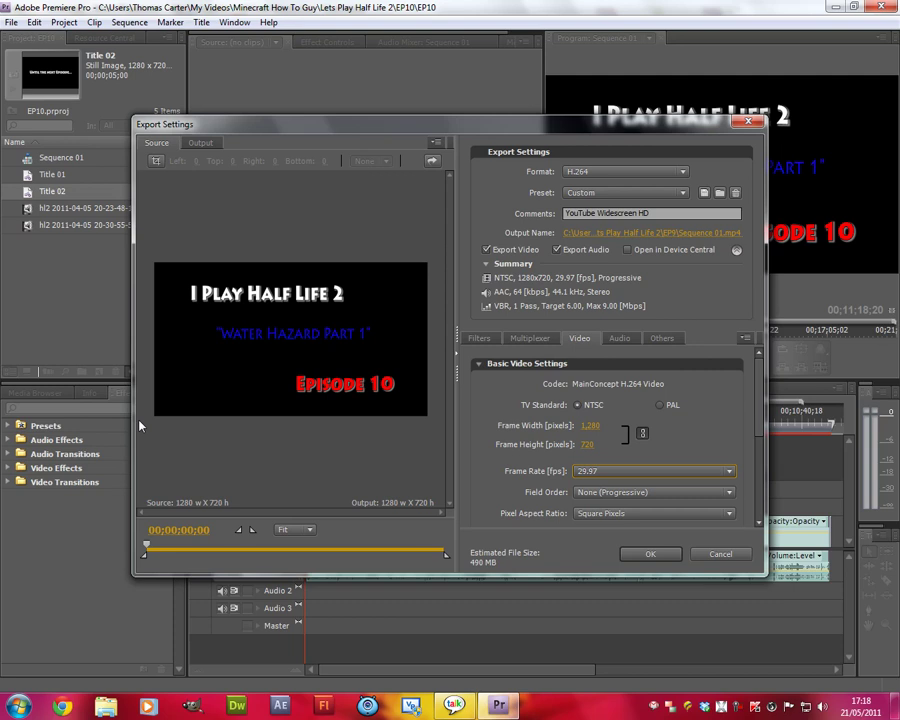
# Open the Movies folder inside Fraps on Local Disk (C:) in Windows Explorer
pyautogui.press('super')
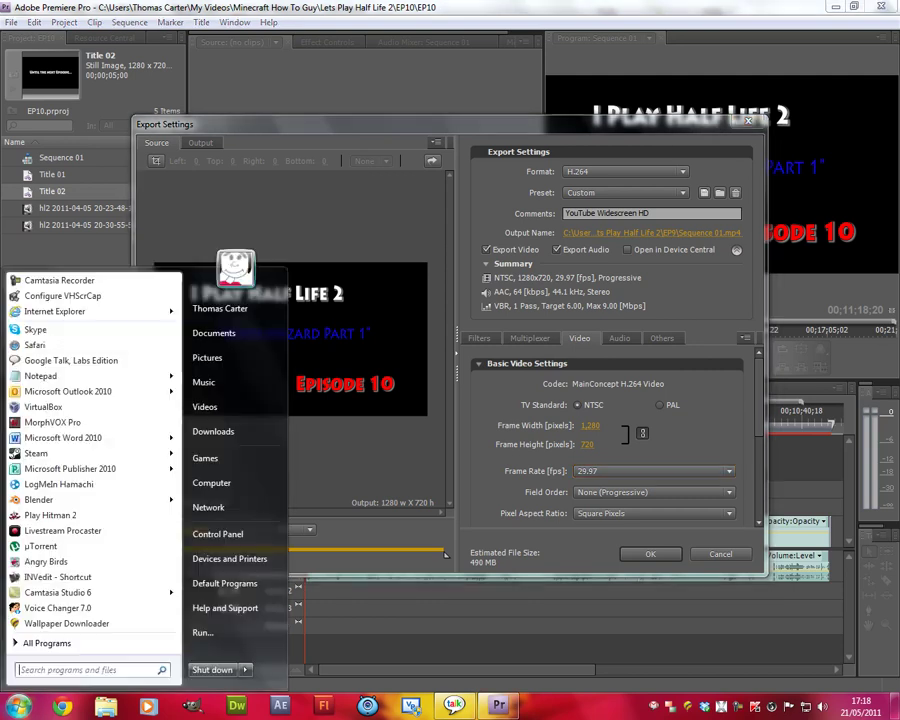
pyautogui.click(248, 483)
pyautogui.doubleClick(263, 285)
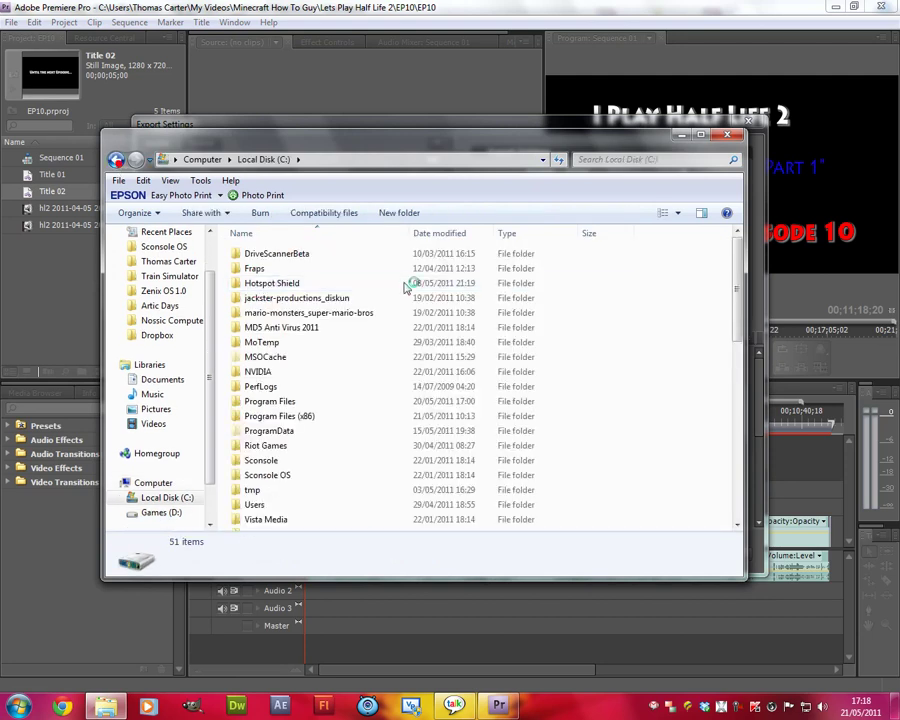
pyautogui.press('BackSpace')
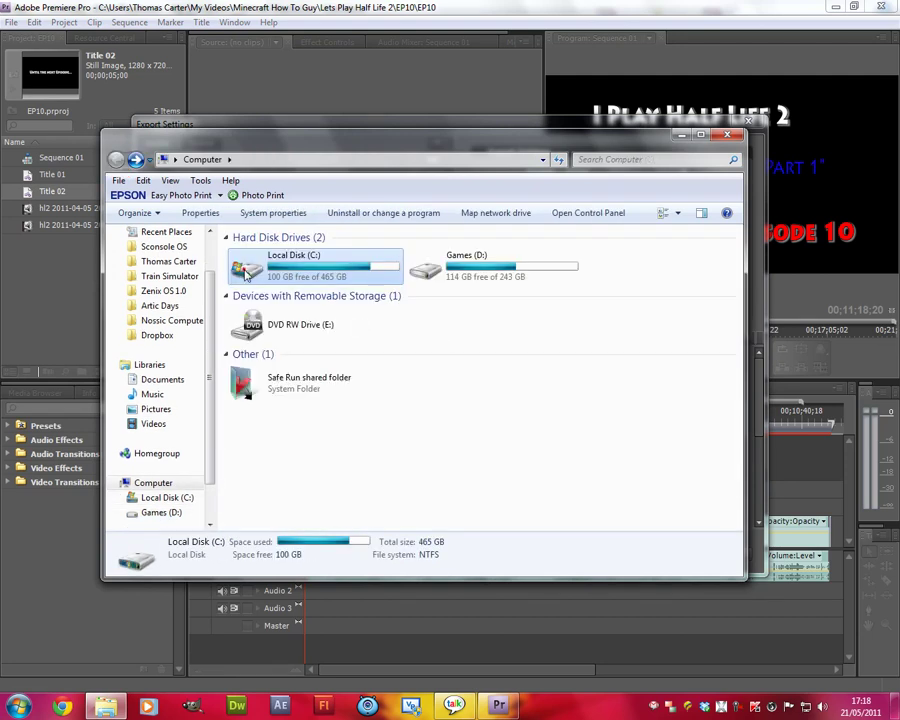
pyautogui.press('Return')
pyautogui.press('BackSpace')
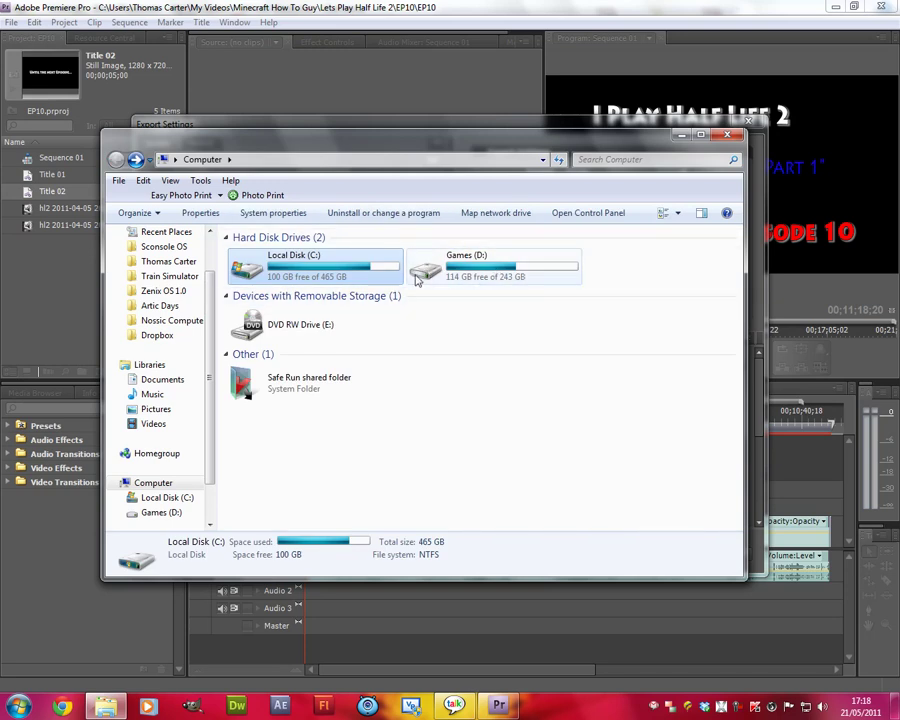
pyautogui.doubleClick(262, 279)
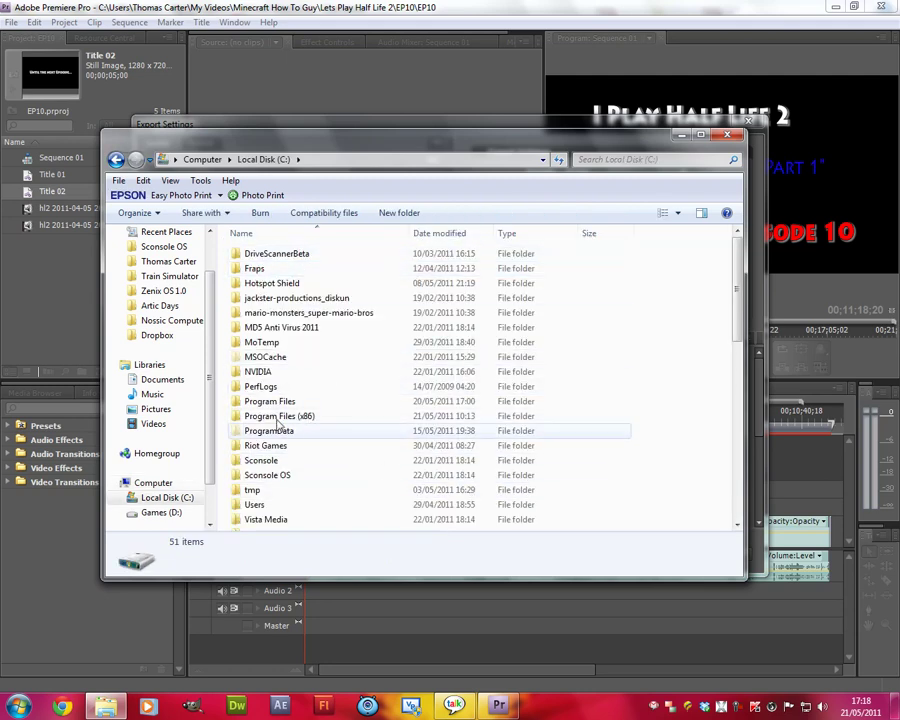
pyautogui.doubleClick(255, 268)
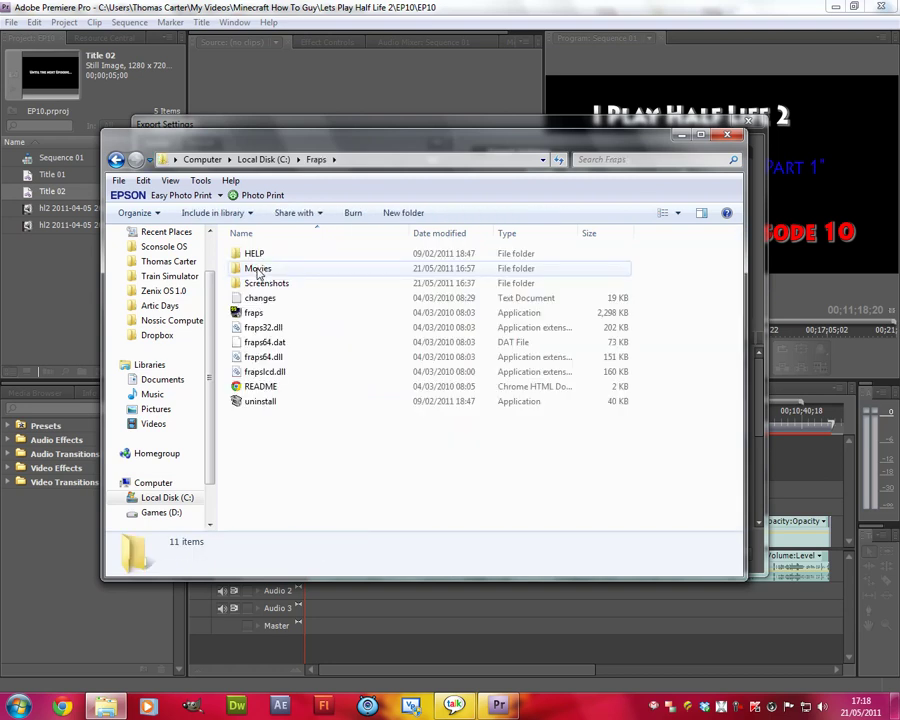
pyautogui.doubleClick(258, 270)
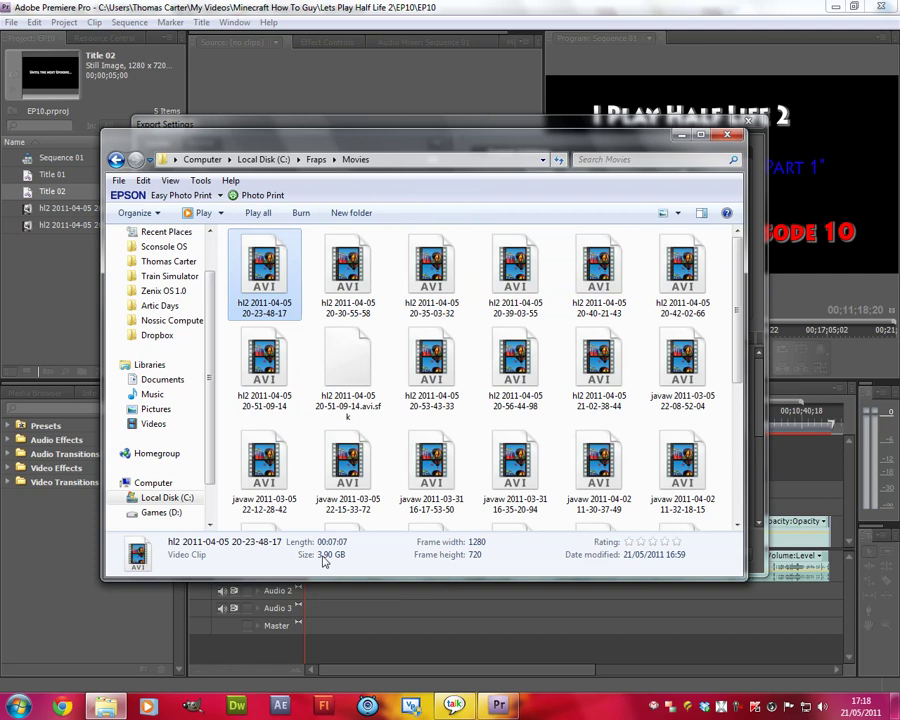
# Check the file sizes of the hl2 recordings 20-30-55-58, 20-35-03-32 and 20-39-03-55
pyautogui.click(350, 290)
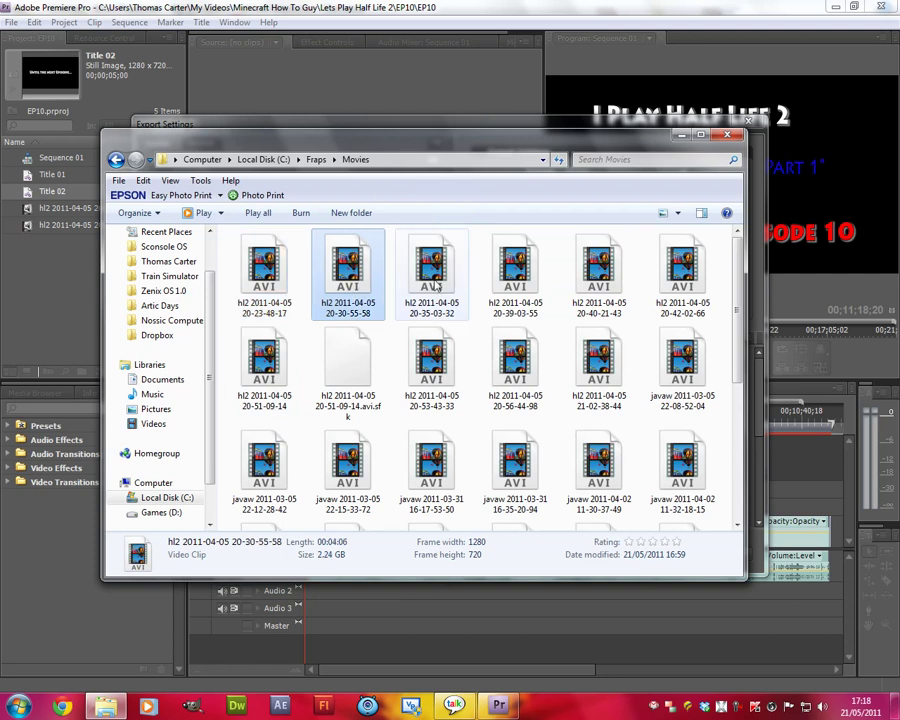
pyautogui.click(432, 275)
pyautogui.click(498, 271)
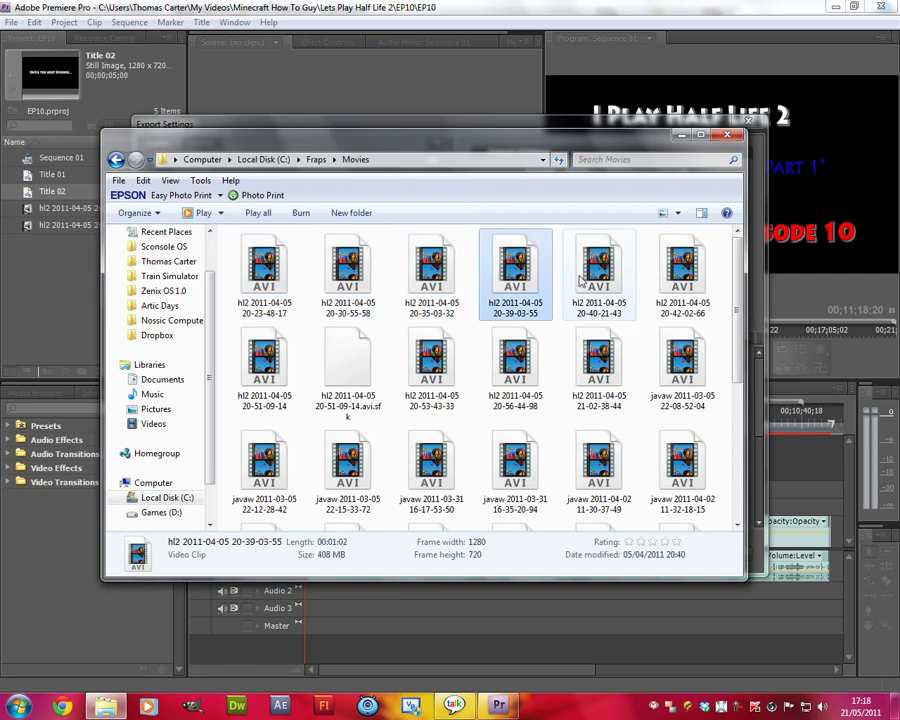
# Check the file sizes of the hl2 recordings 20-40-21-43, 20-42-02-66 and 20-51-09-14, and close the folder window
pyautogui.click(592, 272)
pyautogui.click(657, 267)
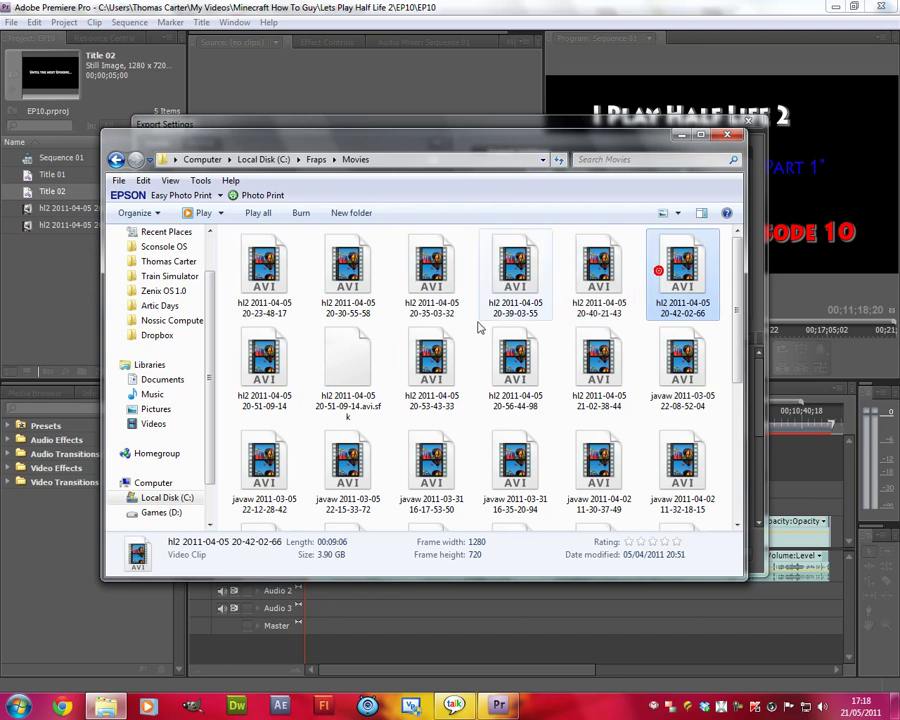
pyautogui.click(285, 366)
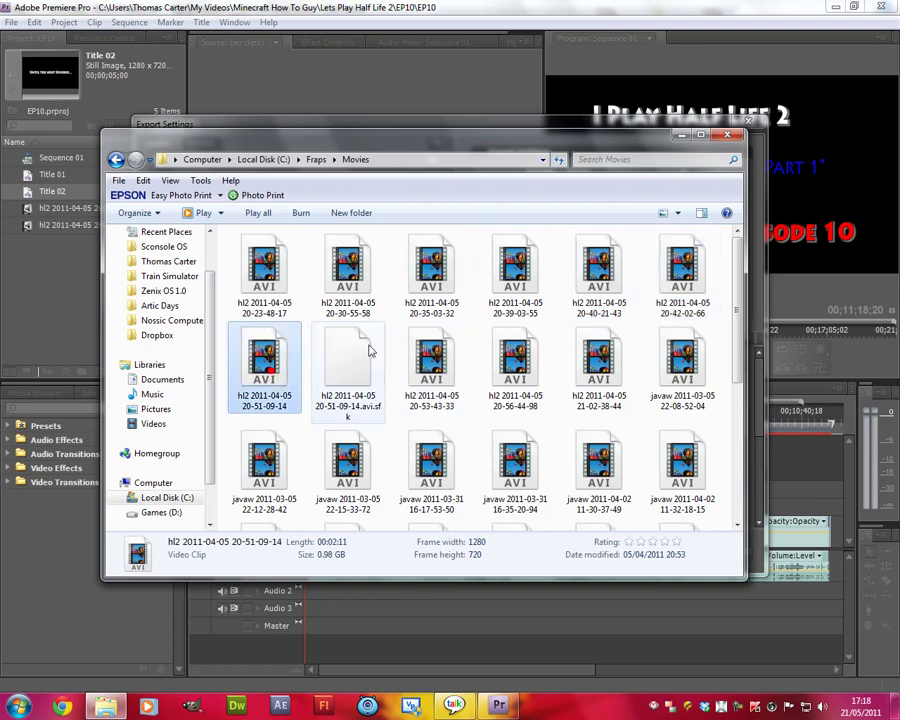
pyautogui.click(737, 136)
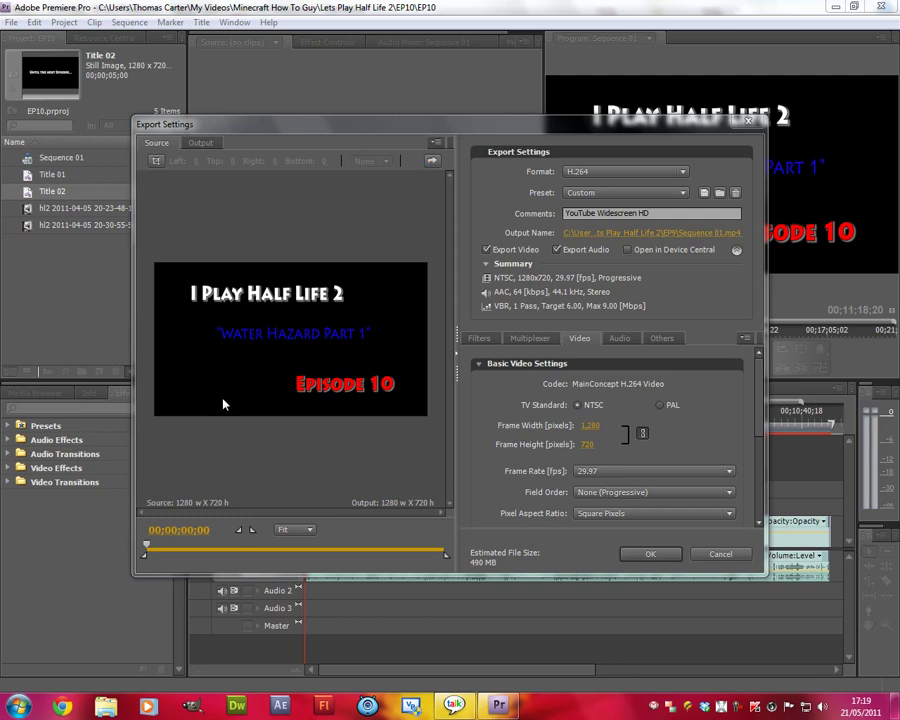
# Change the export's output location to the EP10 folder inside Lets Play Half Life 2
pyautogui.click(622, 232)
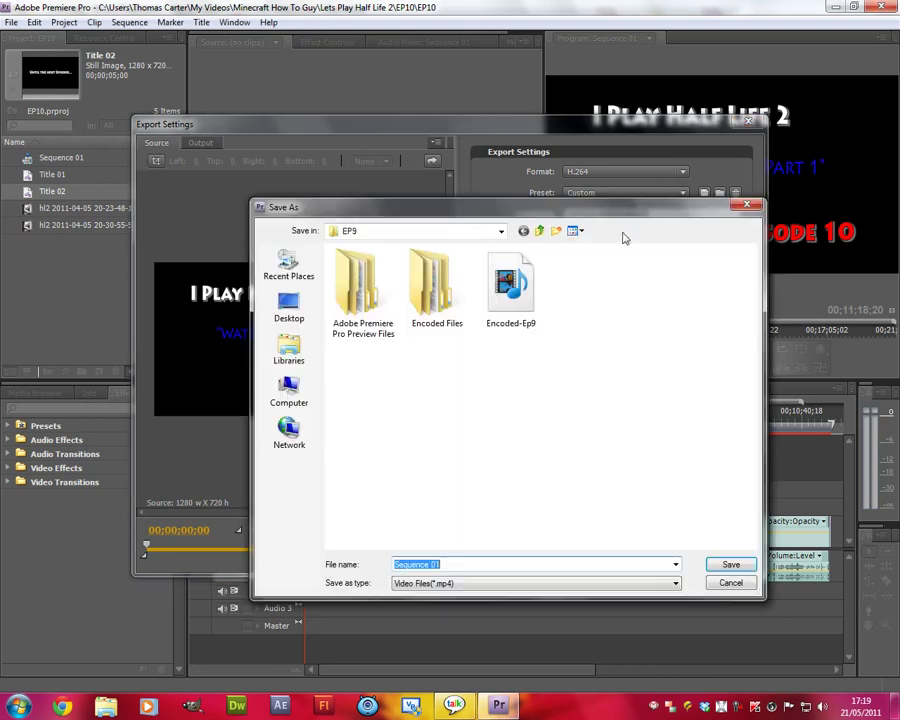
pyautogui.moveTo(422, 207); pyautogui.dragTo(372, 200)
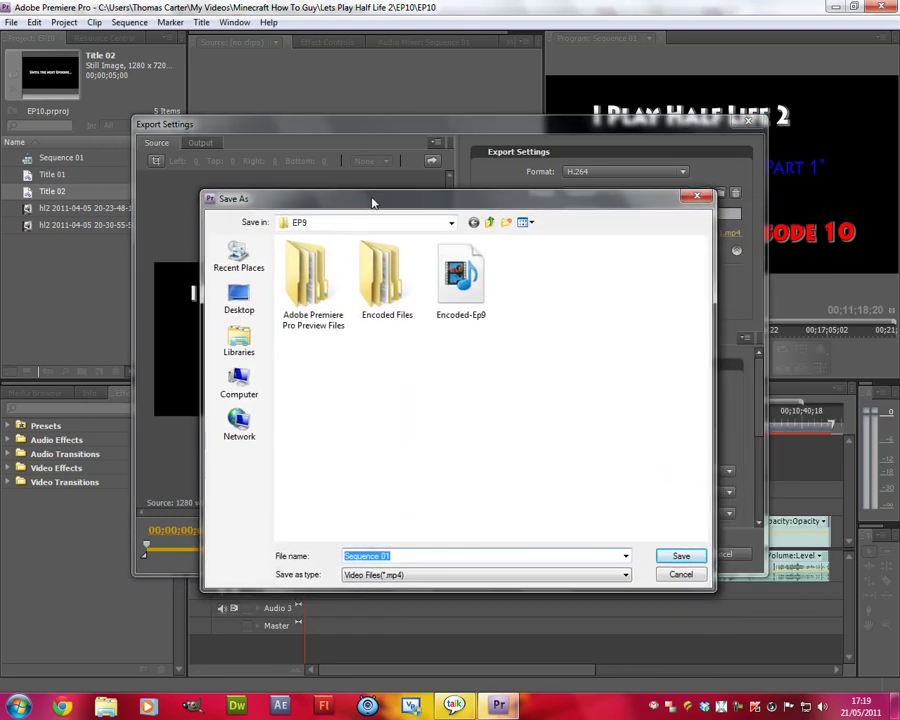
pyautogui.click(490, 223)
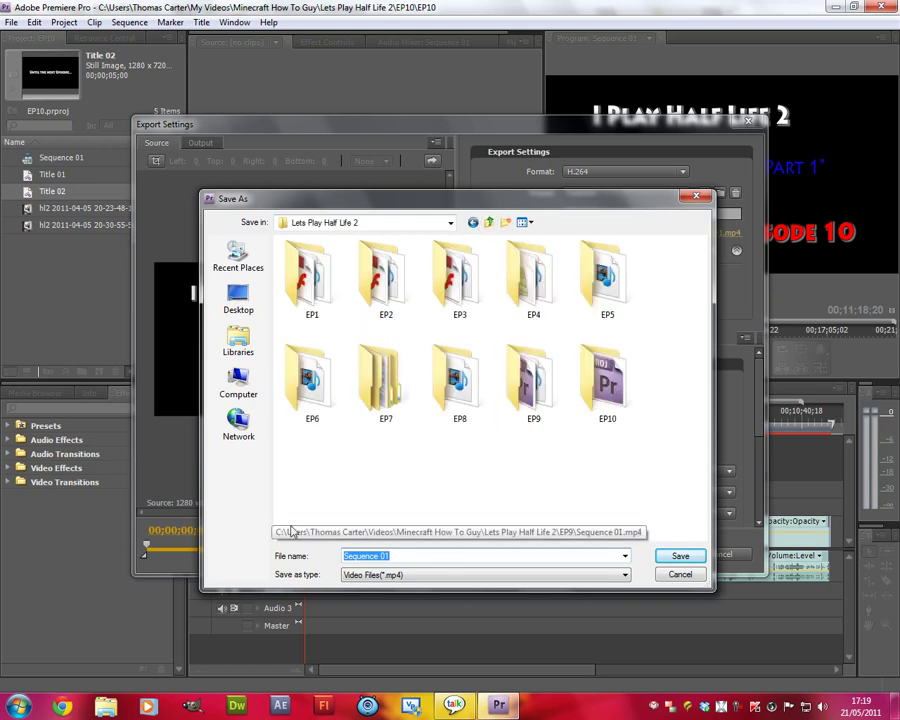
pyautogui.doubleClick(615, 384)
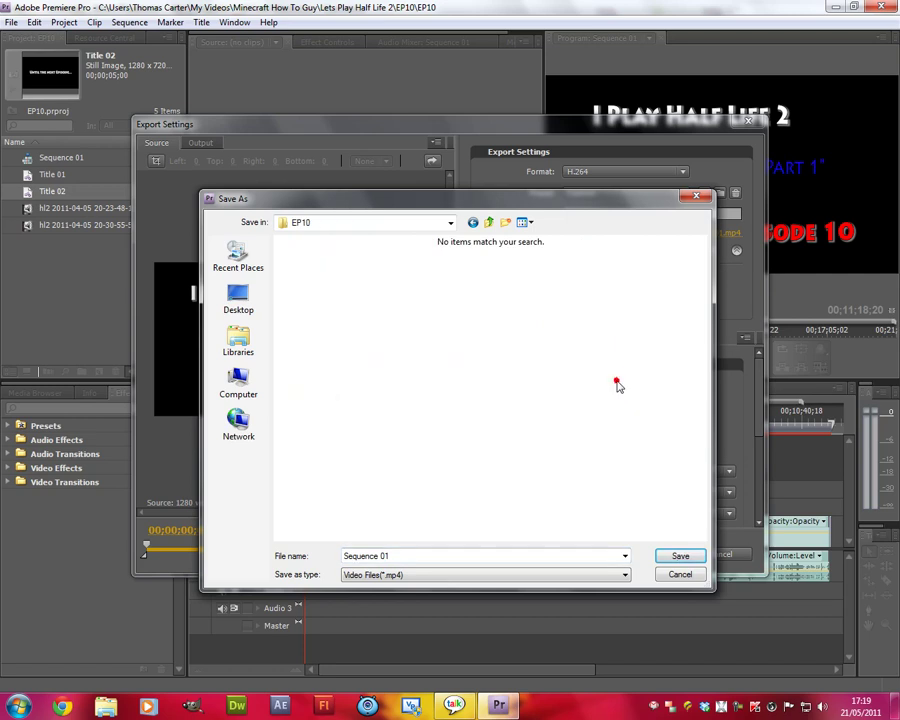
# Name the exported MP4 file Encoded-EP10 and save the output name
pyautogui.click(409, 557)
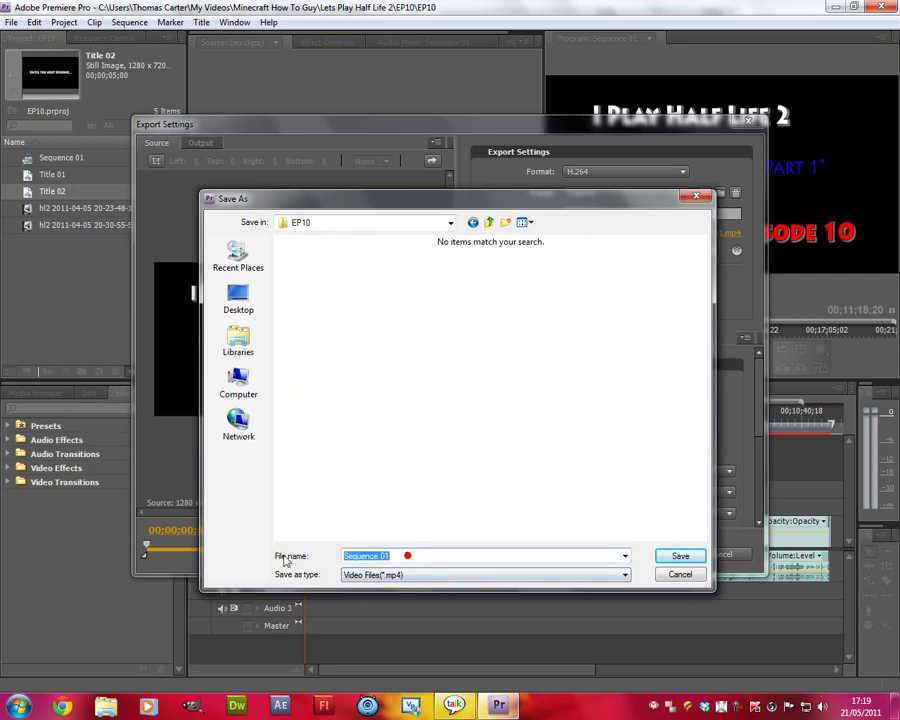
pyautogui.write('ENcoded')
pyautogui.press('BackSpace')
pyautogui.press('BackSpace')
pyautogui.press('BackSpace')
pyautogui.press('BackSpace')
pyautogui.press('BackSpace')
pyautogui.press('BackSpace')
pyautogui.write('nc')
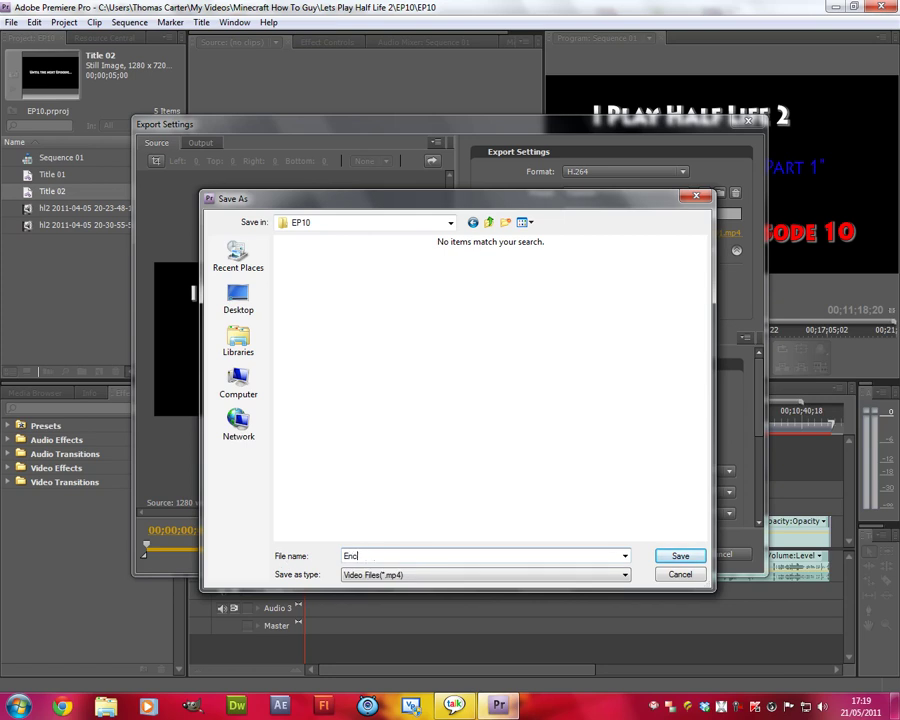
pyautogui.write('oede')
pyautogui.press('BackSpace')
pyautogui.press('BackSpace')
pyautogui.press('BackSpace')
pyautogui.write('ded-EP10')
pyautogui.click(496, 576)
pyautogui.click(495, 578)
pyautogui.click(680, 556)
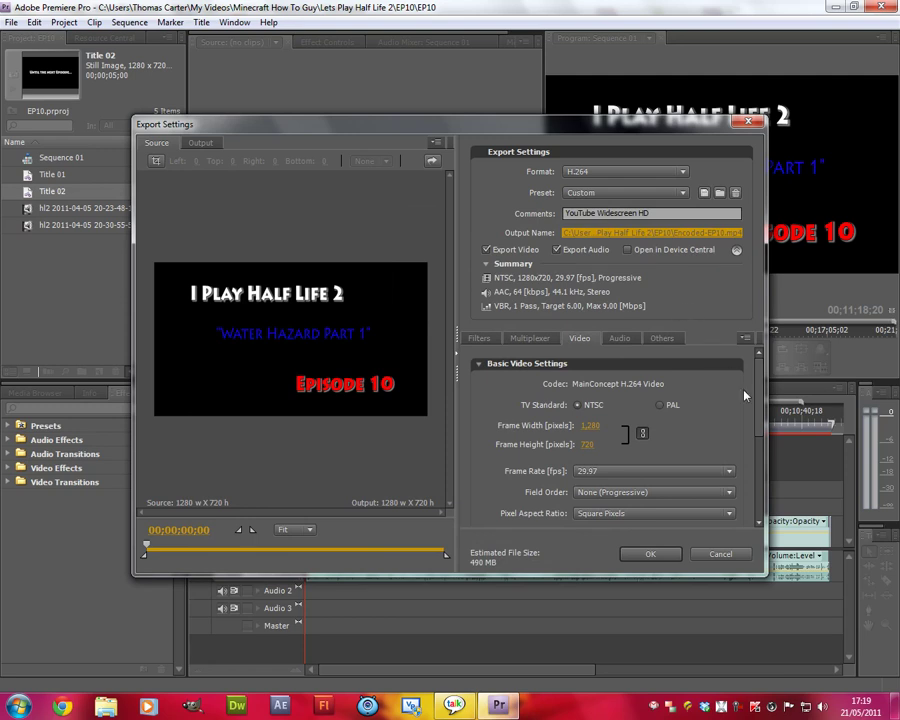
# Review and accept the export settings to queue Sequence 01 in Adobe Media Encoder, and close Premiere Pro
pyautogui.scroll(-5, 748, 430)
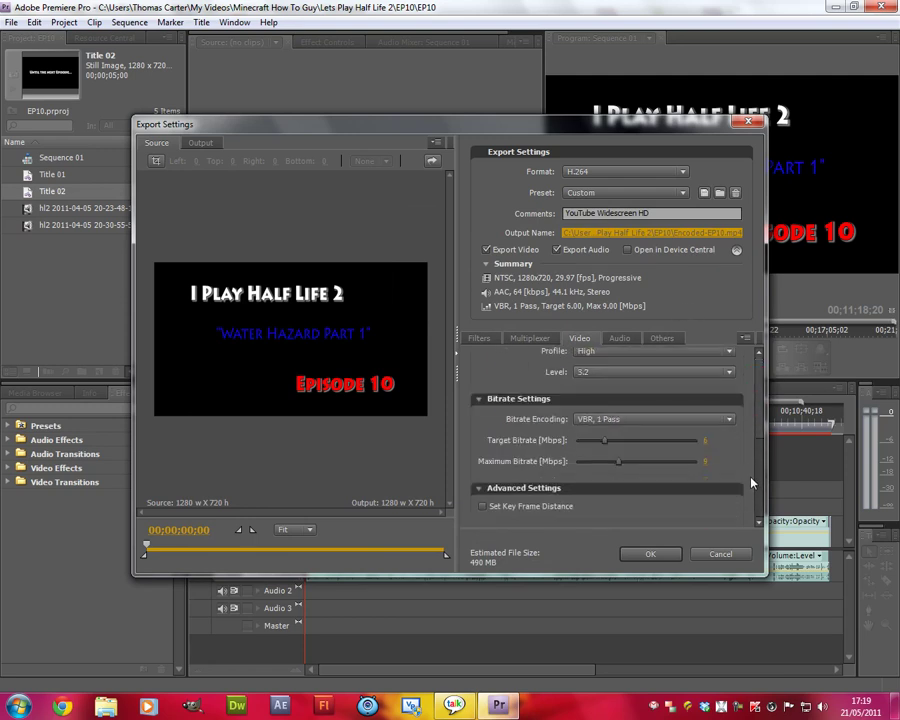
pyautogui.scroll(5, 748, 450)
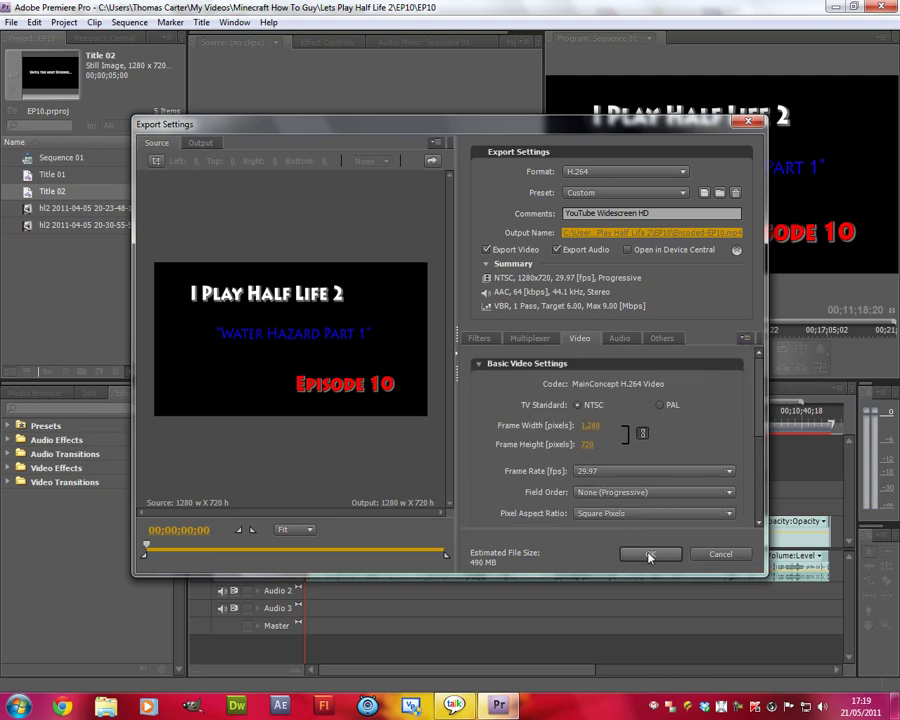
pyautogui.click(650, 555)
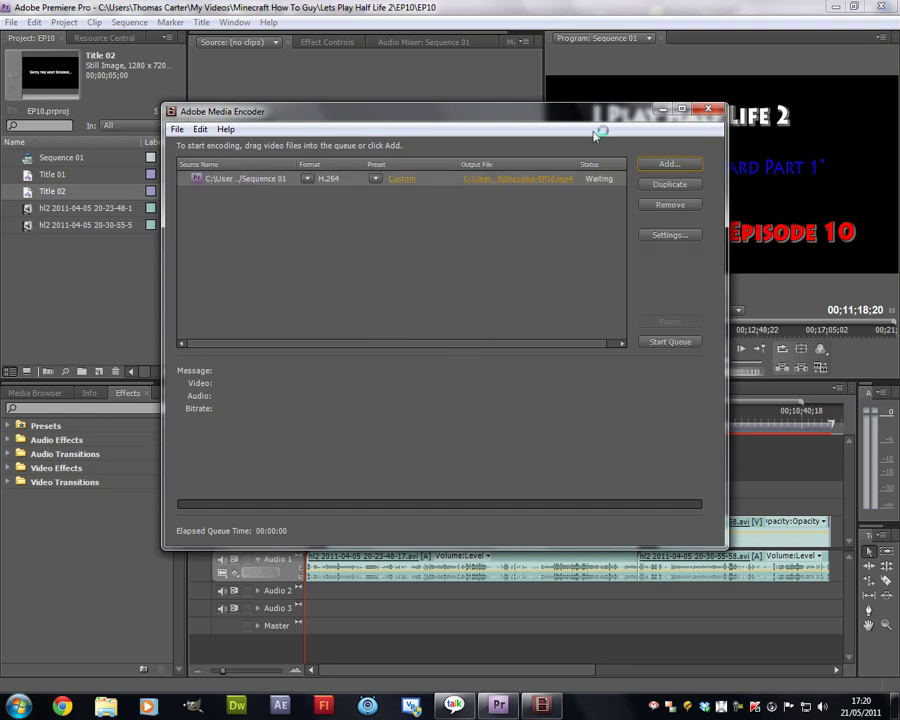
pyautogui.click(630, 4)
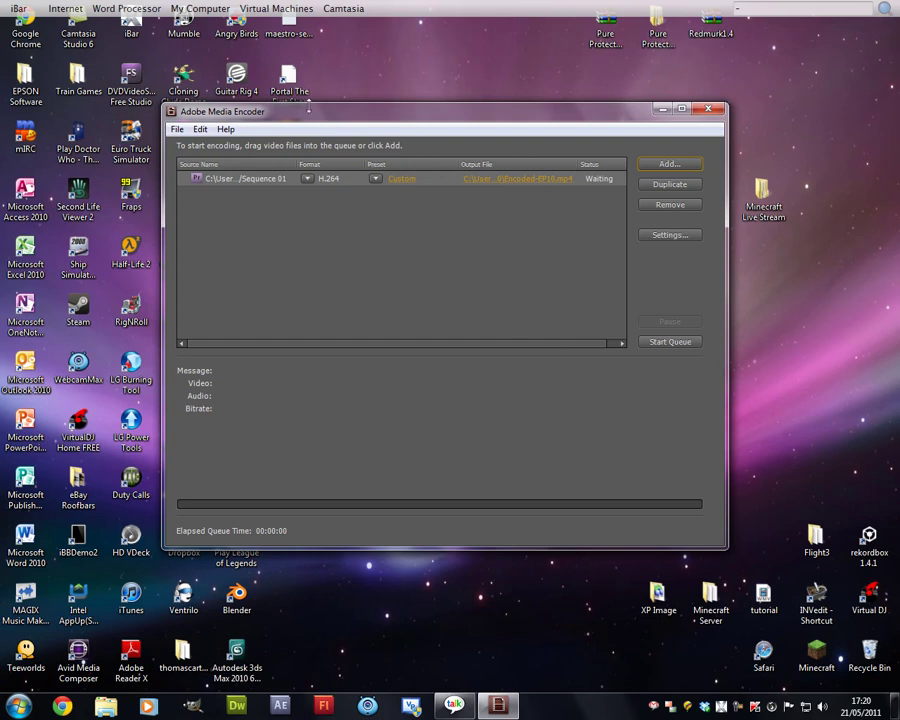
# Confirm Encoded-EP10 in the EP10 folder as the output file and start encoding the queue
pyautogui.click(177, 130)
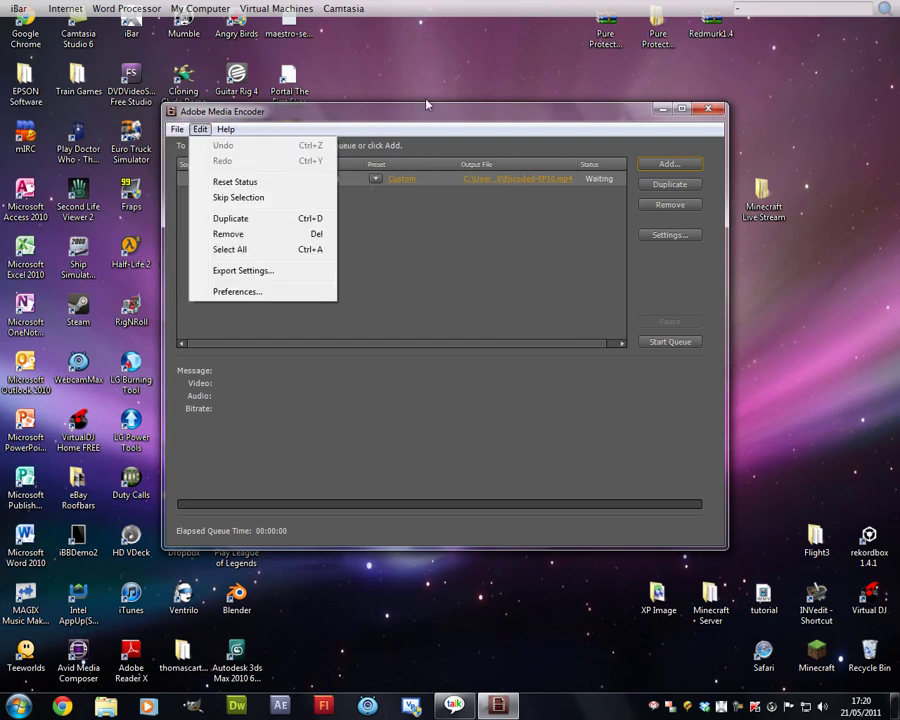
pyautogui.click(424, 102)
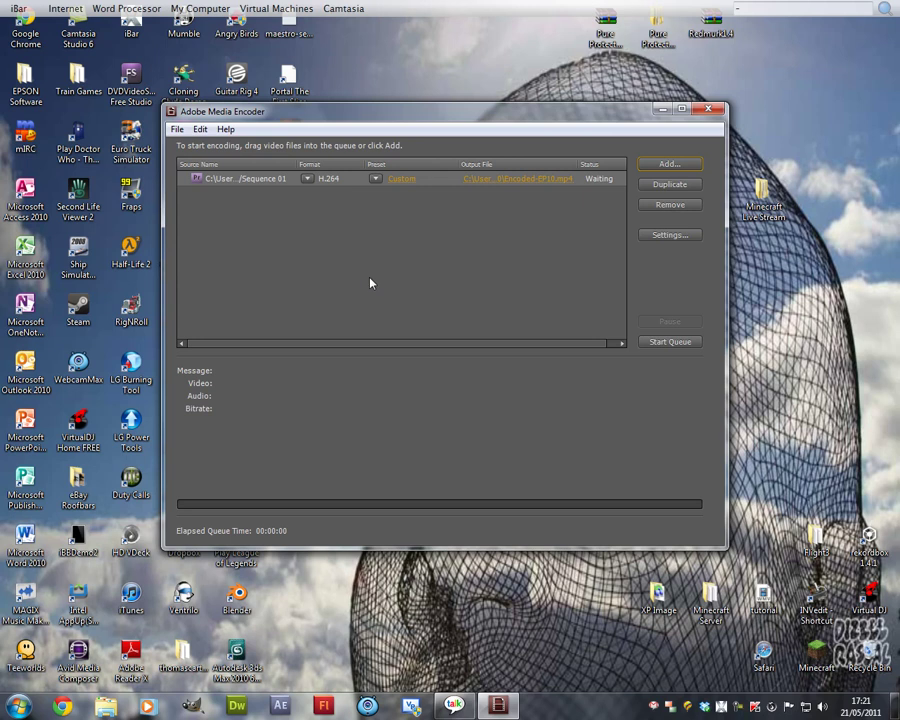
pyautogui.click(527, 178)
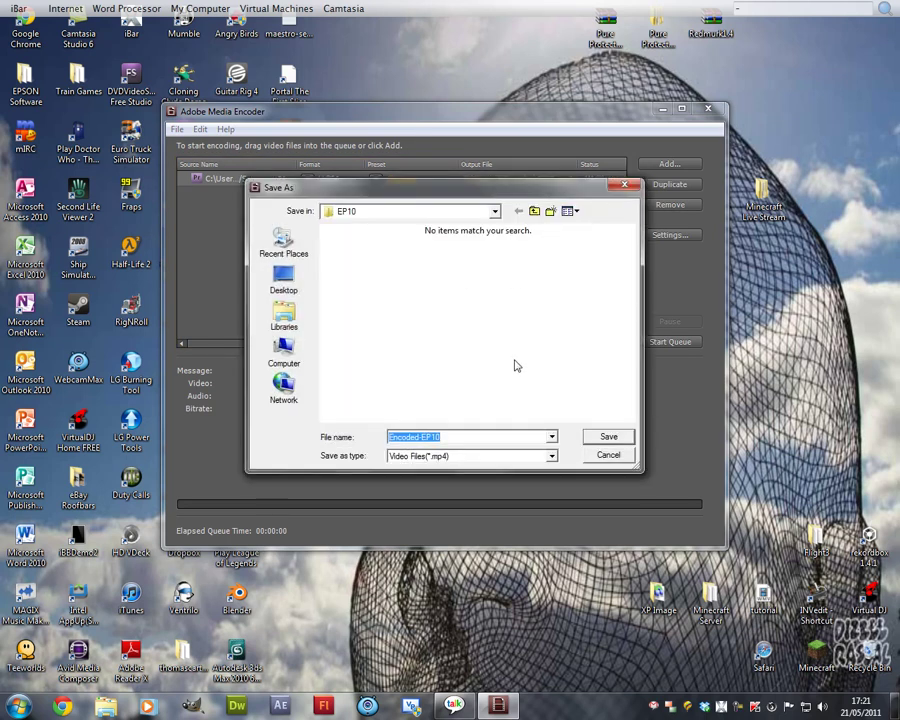
pyautogui.click(606, 437)
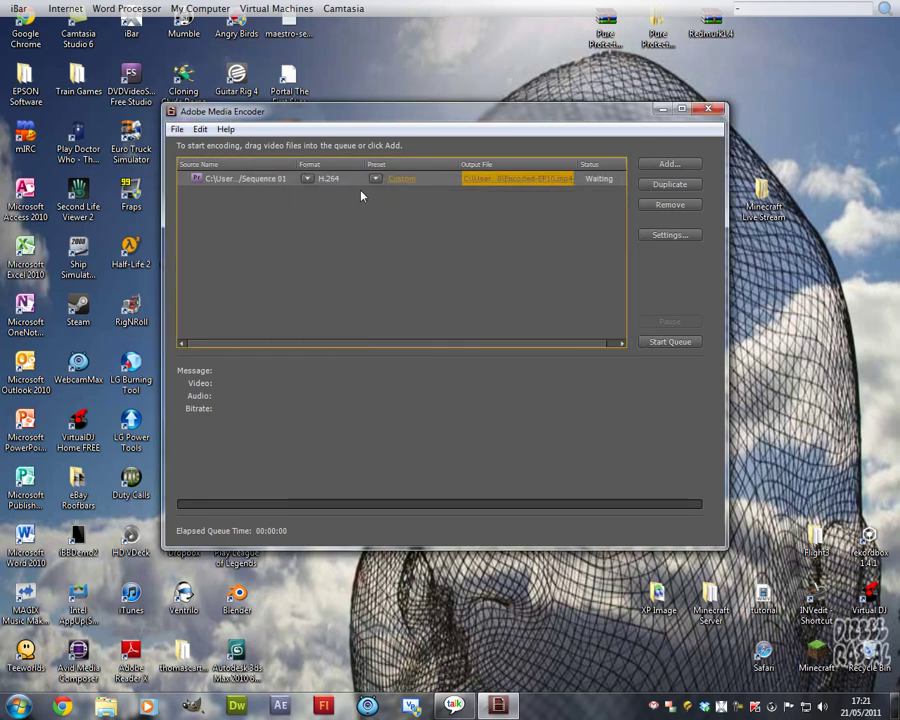
pyautogui.click(658, 346)
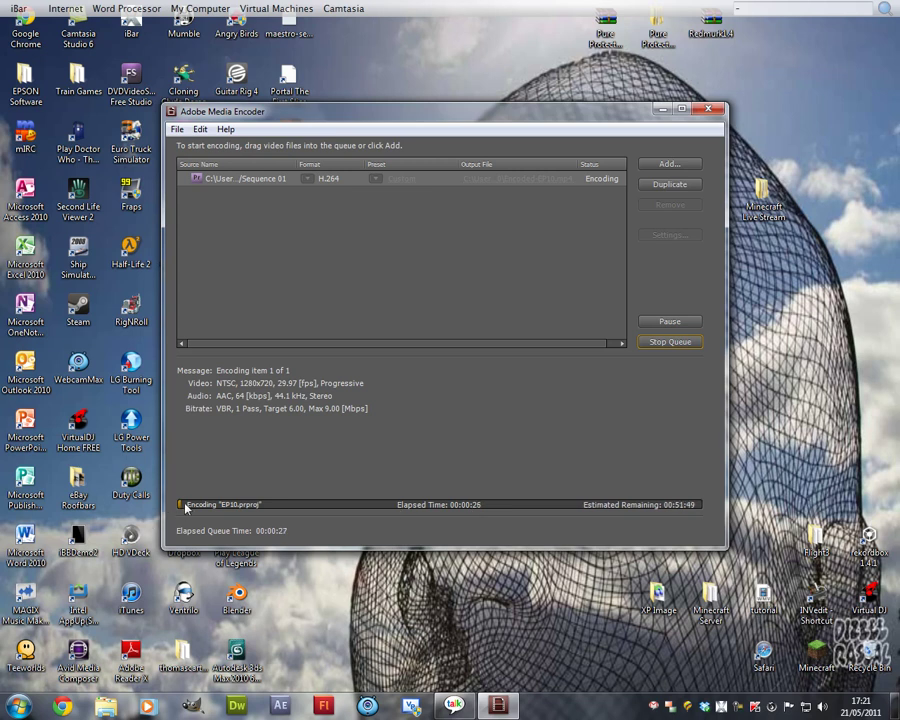
# Open the EP10 folder in Windows Explorer, under Videos, Minecraft How To Guy, Lets Play Half Life 2
pyautogui.click(18, 706)
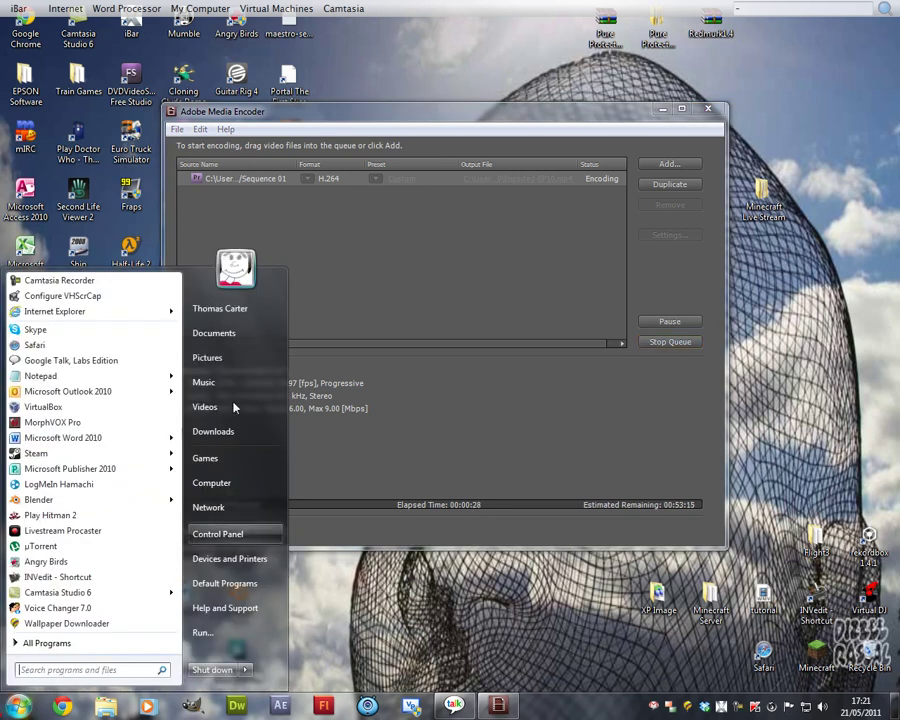
pyautogui.click(506, 402)
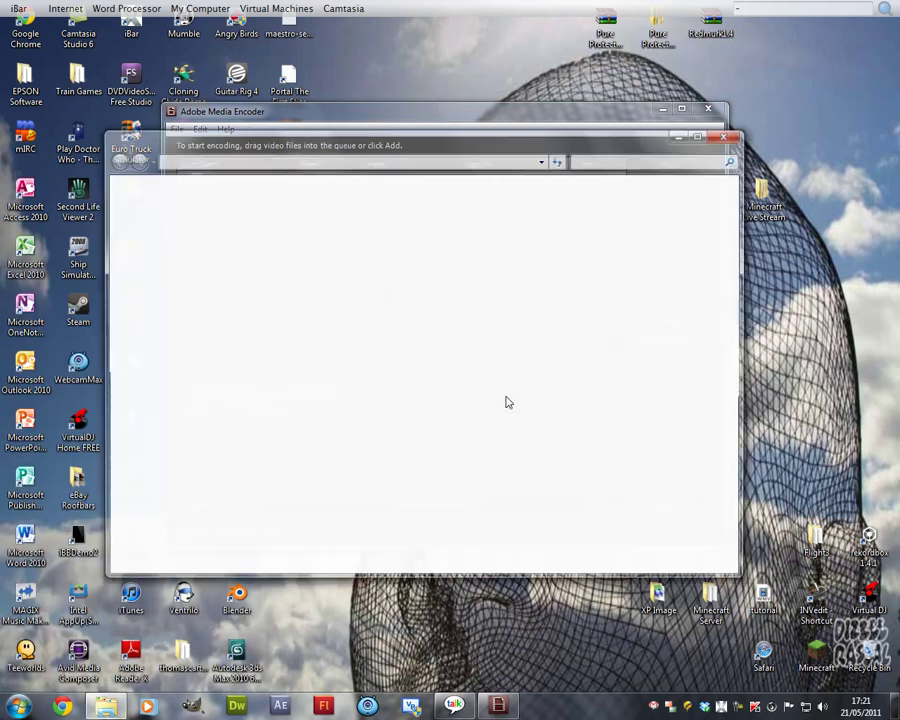
pyautogui.scroll(-2, 737, 325)
pyautogui.scroll(-1, 737, 325)
pyautogui.click(432, 383)
pyautogui.doubleClick(432, 383)
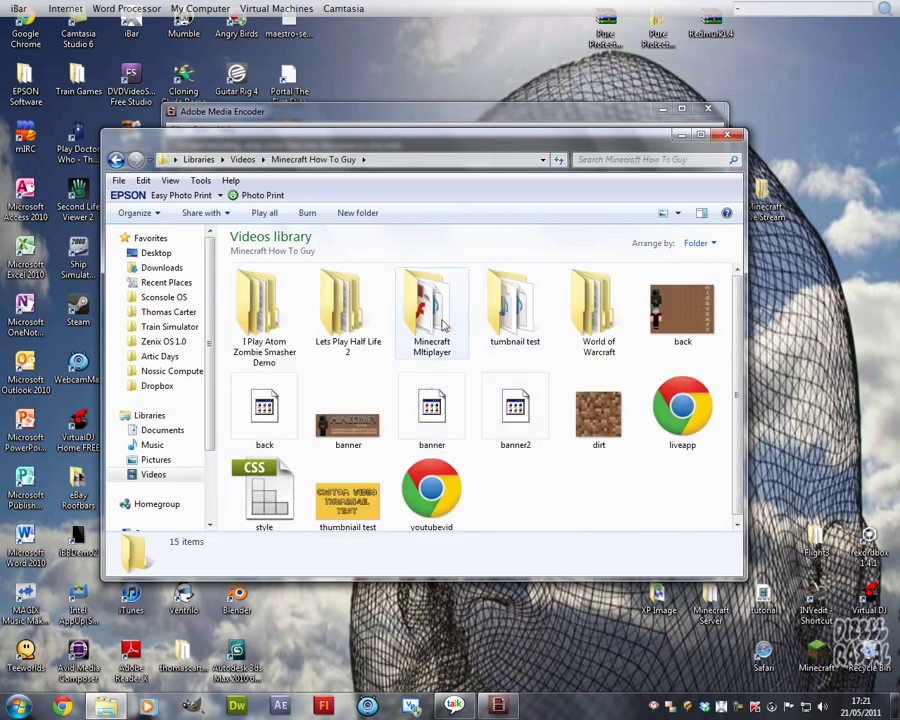
pyautogui.click(363, 316)
pyautogui.doubleClick(363, 316)
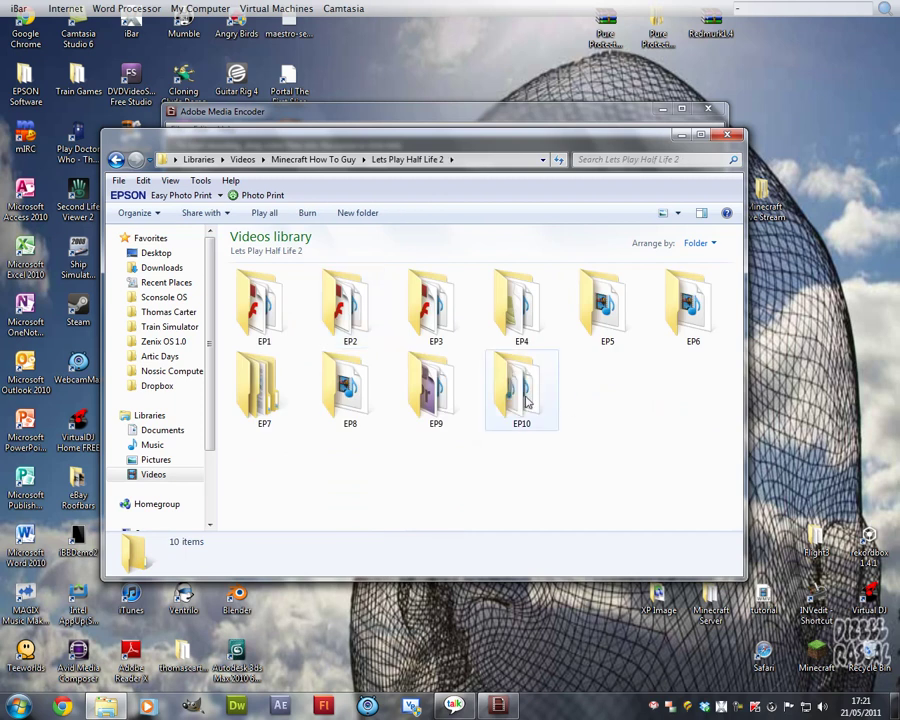
pyautogui.click(523, 397)
pyautogui.doubleClick(523, 397)
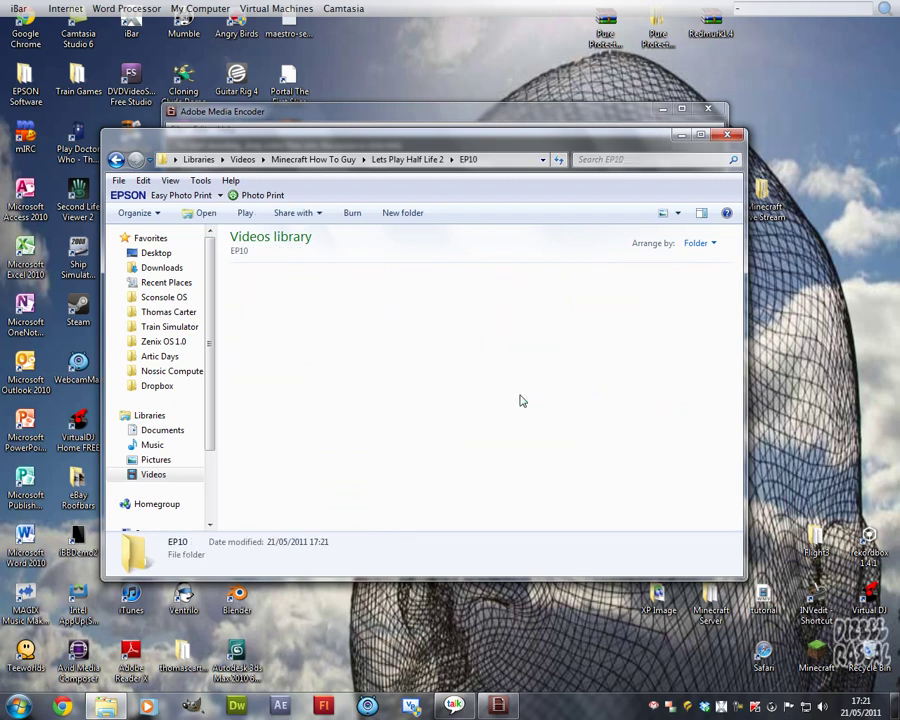
# Examine the details of the Encoded-EP10 output file and the two 3191875 files in the EP10 folder
pyautogui.click(423, 315)
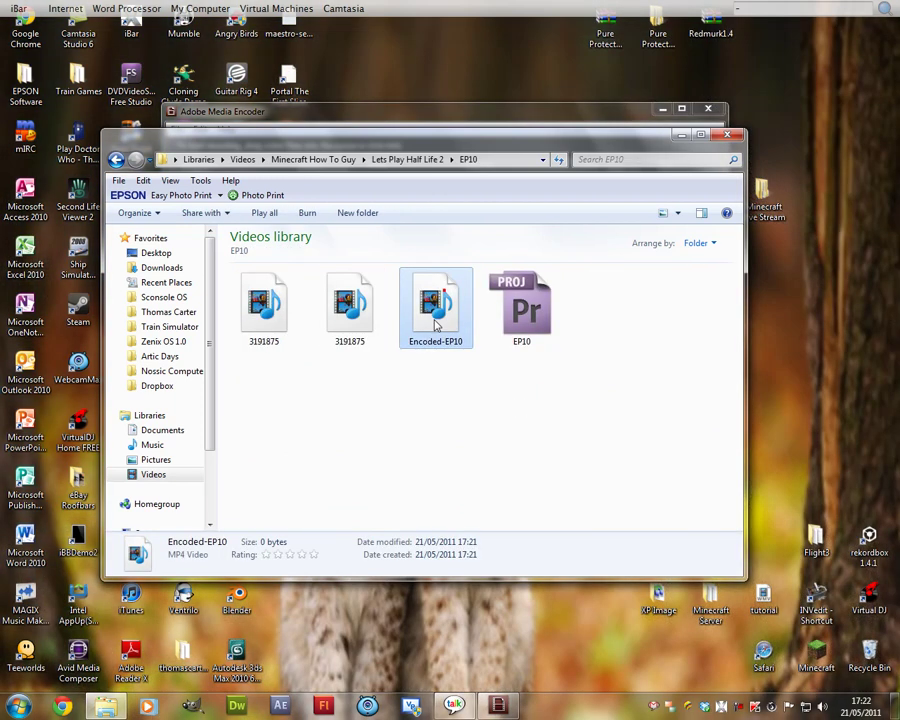
pyautogui.click(314, 402)
pyautogui.moveTo(255, 372); pyautogui.dragTo(340, 330)
pyautogui.click(333, 381)
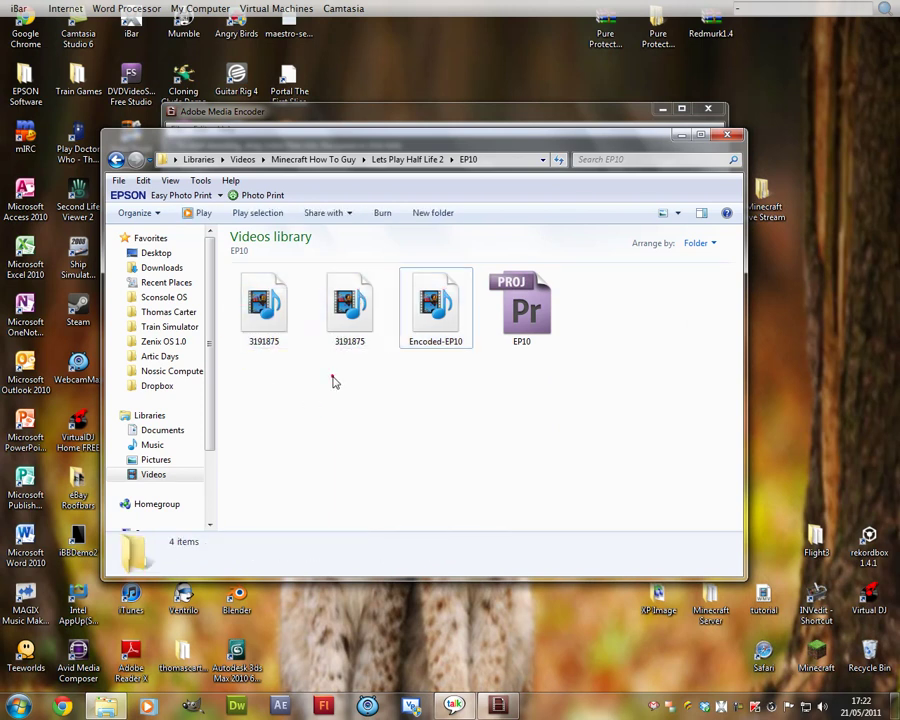
pyautogui.click(265, 330)
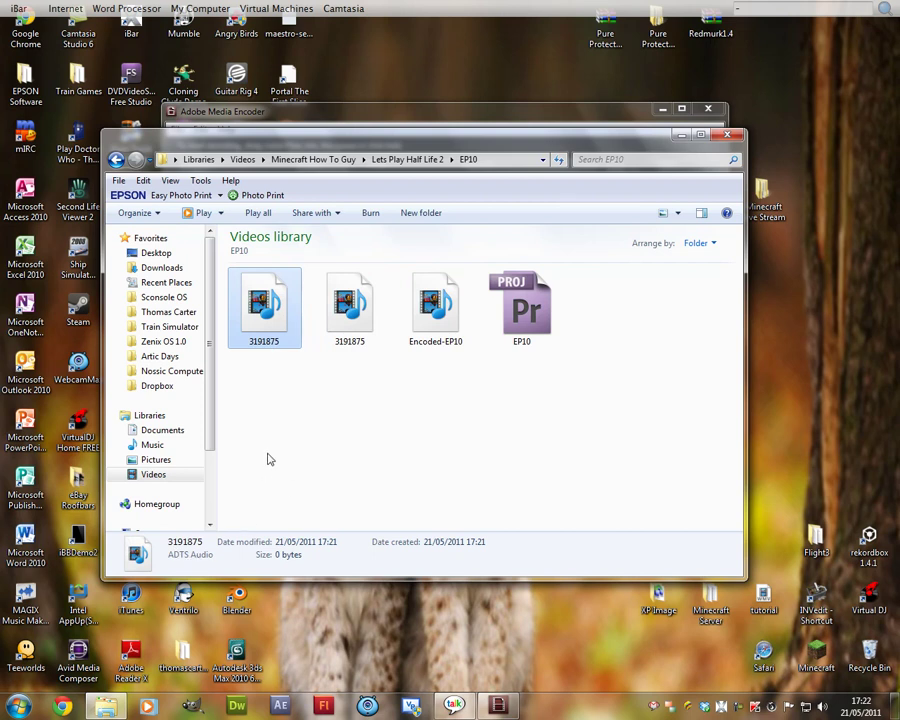
pyautogui.click(342, 431)
pyautogui.click(362, 282)
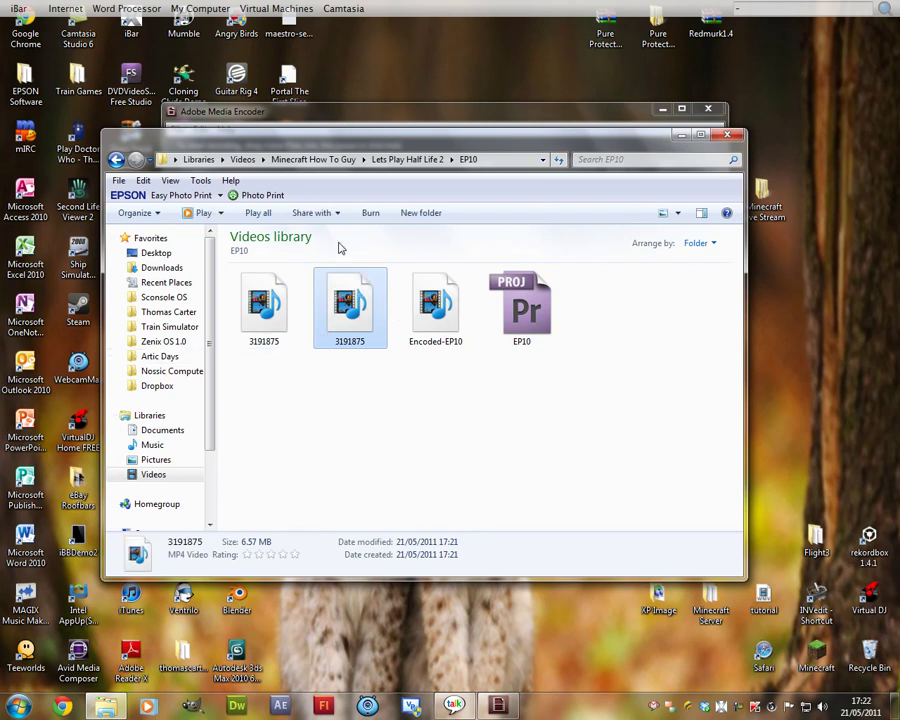
pyautogui.click(337, 403)
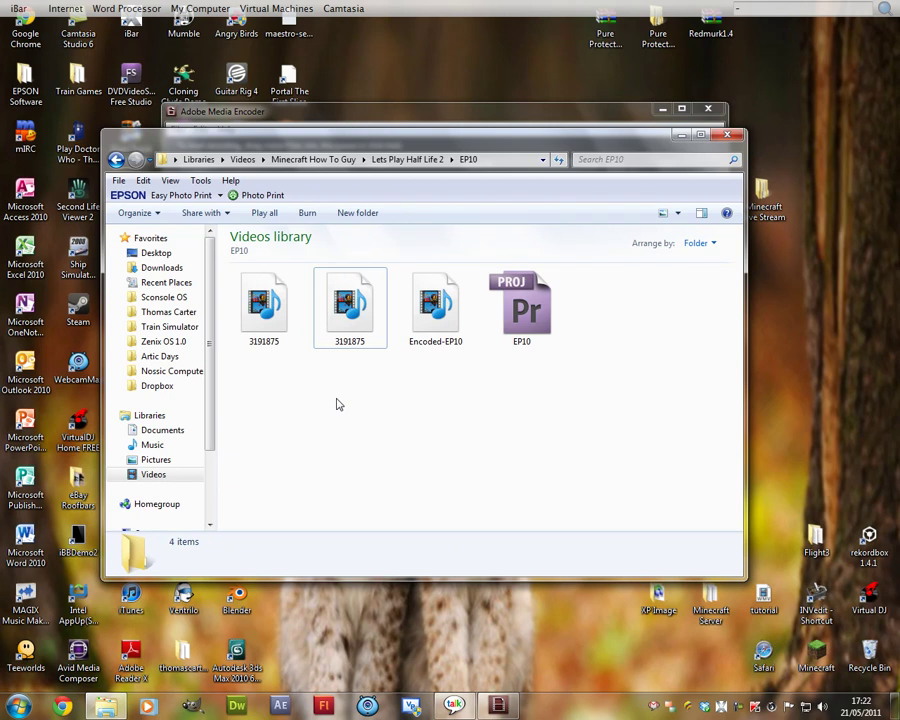
pyautogui.moveTo(340, 395); pyautogui.dragTo(268, 278)
pyautogui.click(328, 424)
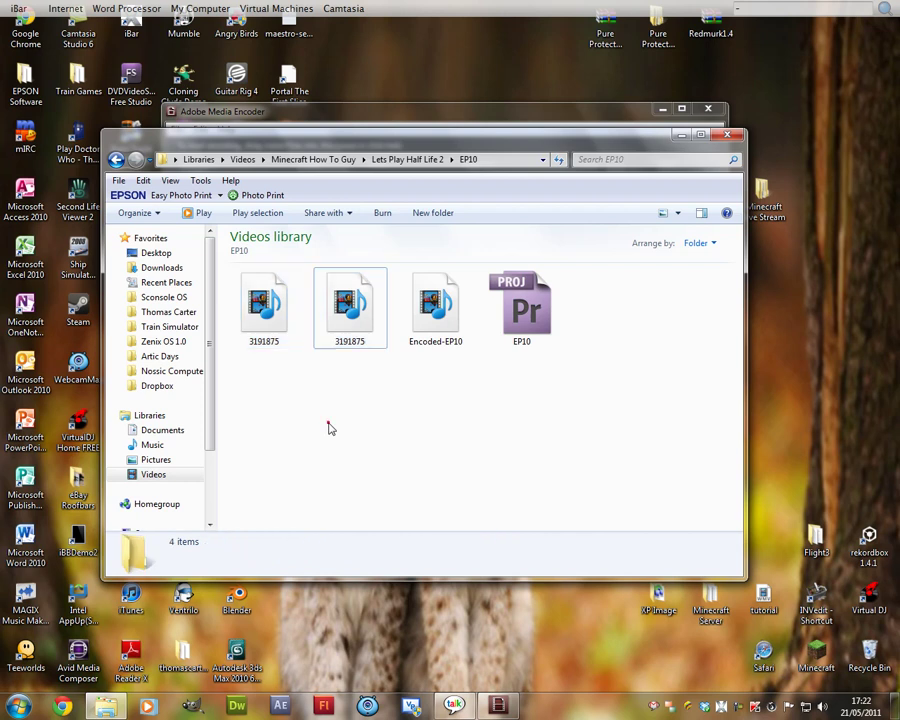
pyautogui.moveTo(382, 433); pyautogui.dragTo(360, 472)
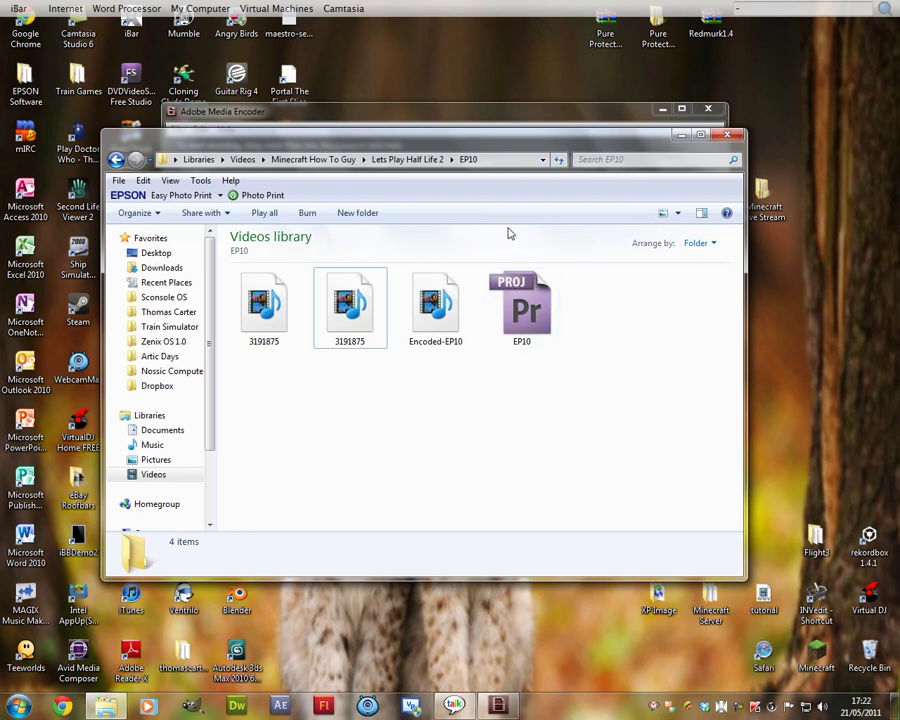
pyautogui.click(435, 305)
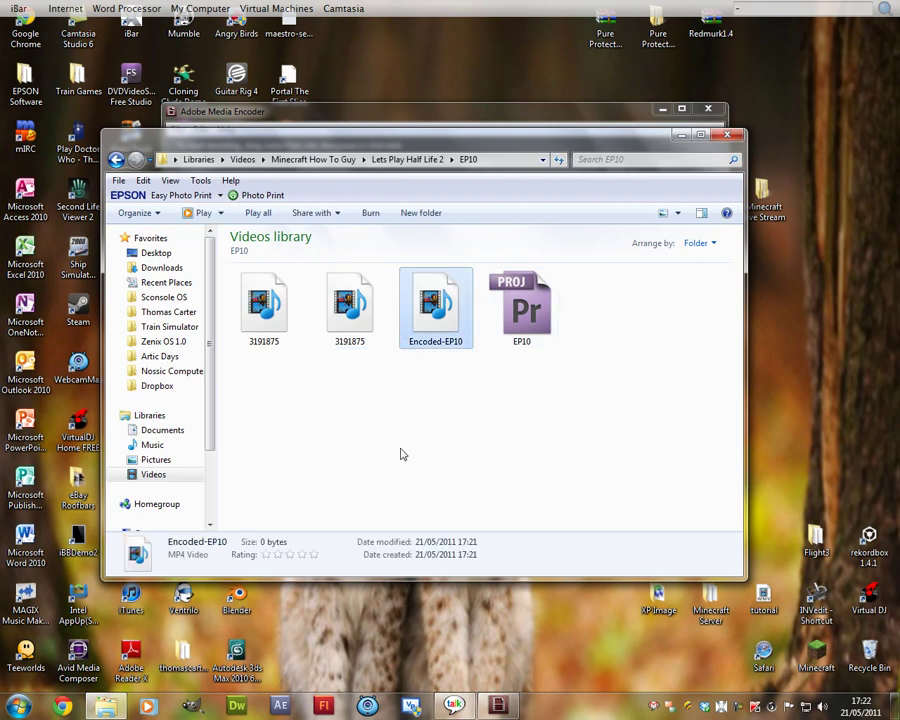
pyautogui.click(361, 431)
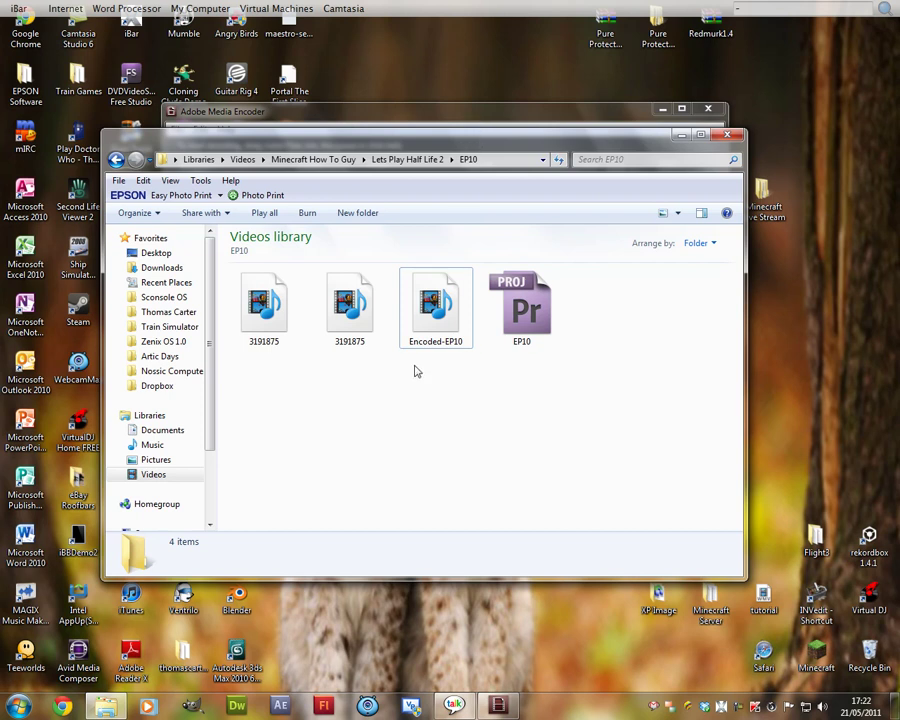
pyautogui.moveTo(378, 438); pyautogui.dragTo(279, 355)
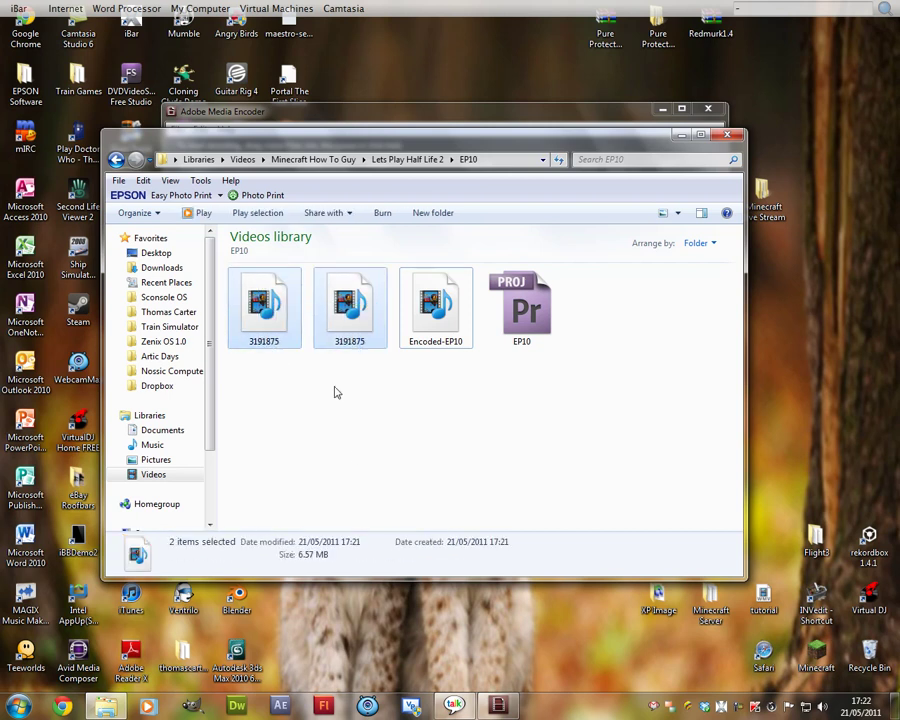
pyautogui.click(440, 305)
pyautogui.click(452, 422)
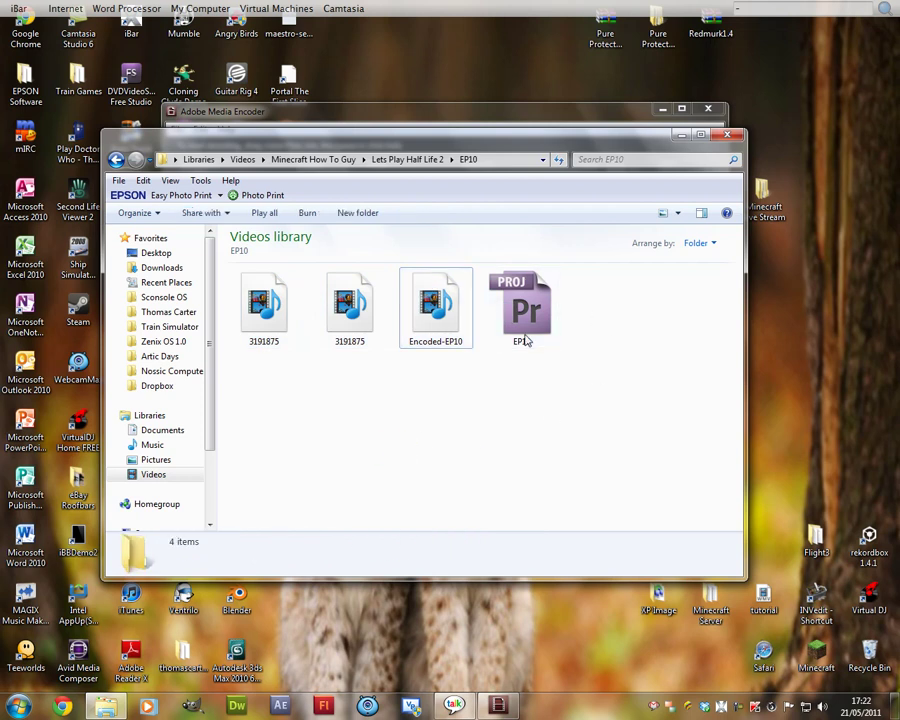
# Check the details of the EP10 Premiere project file and close the EP10 folder window
pyautogui.click(521, 302)
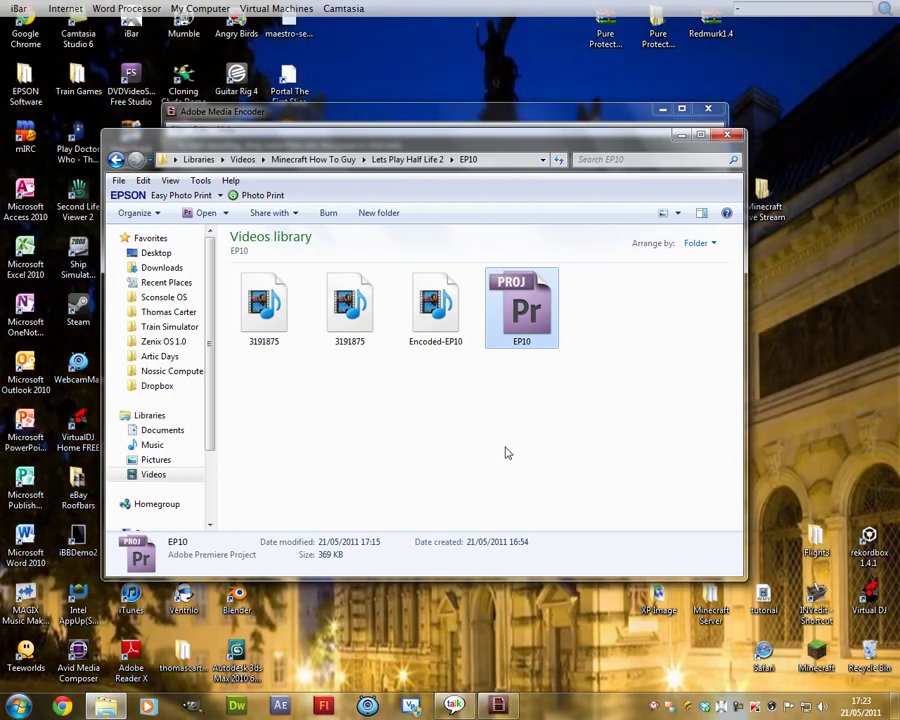
pyautogui.click(505, 446)
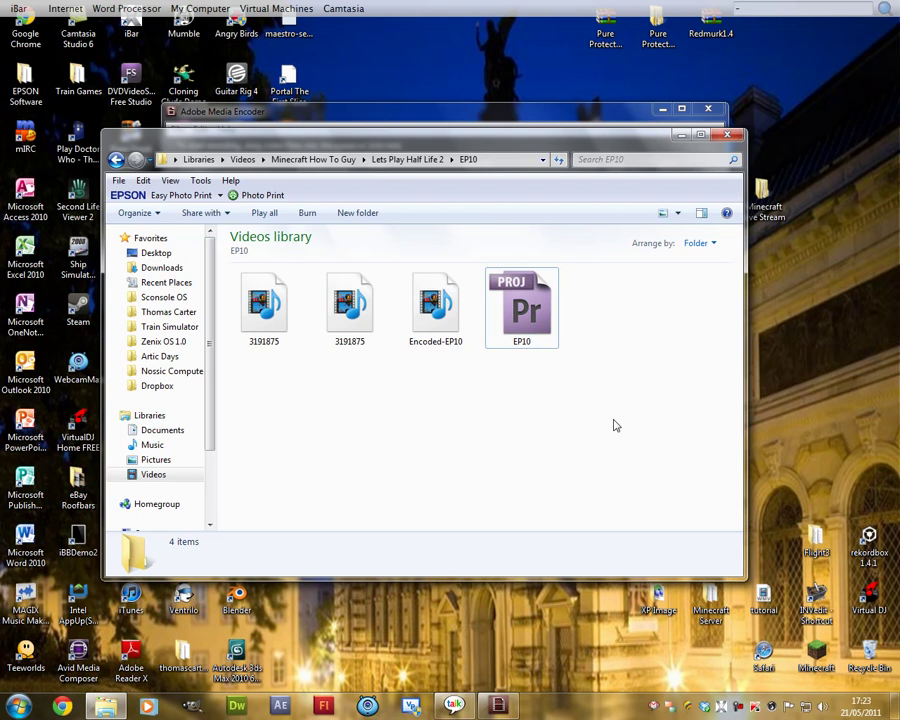
pyautogui.click(728, 137)
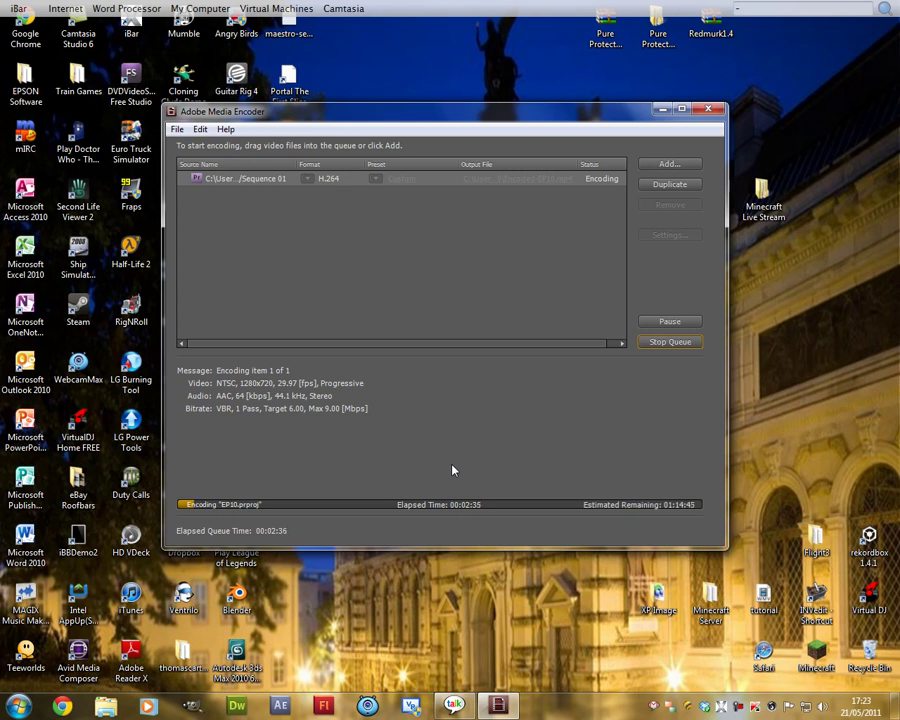
# Clear the desktop of open windows, launch Minecraft and log in by entering the account password
pyautogui.press('super+d')
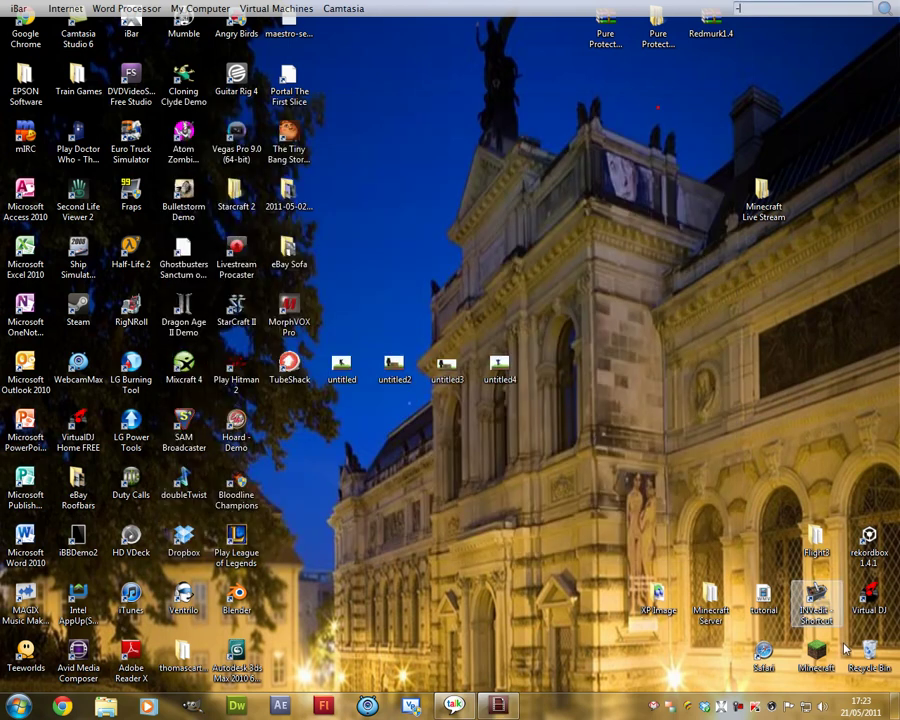
pyautogui.doubleClick(816, 655)
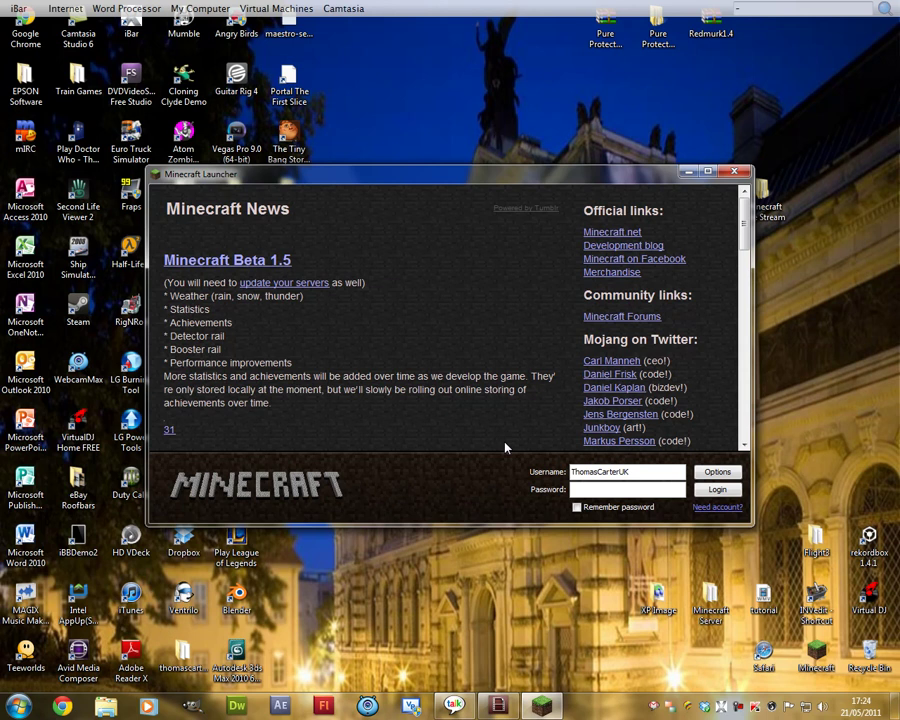
pyautogui.click(577, 488)
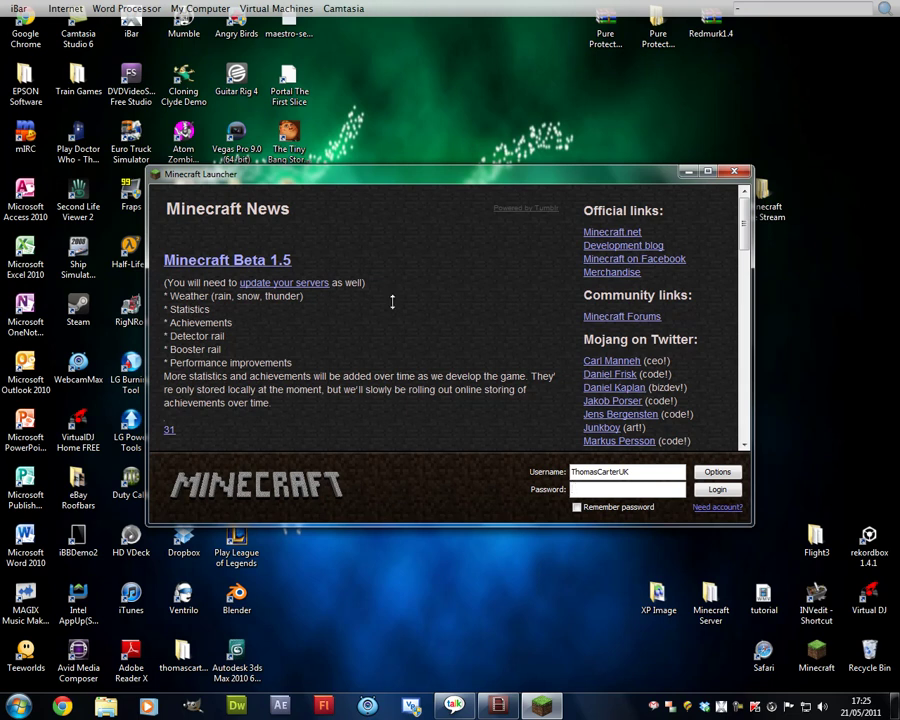
pyautogui.click(684, 175)
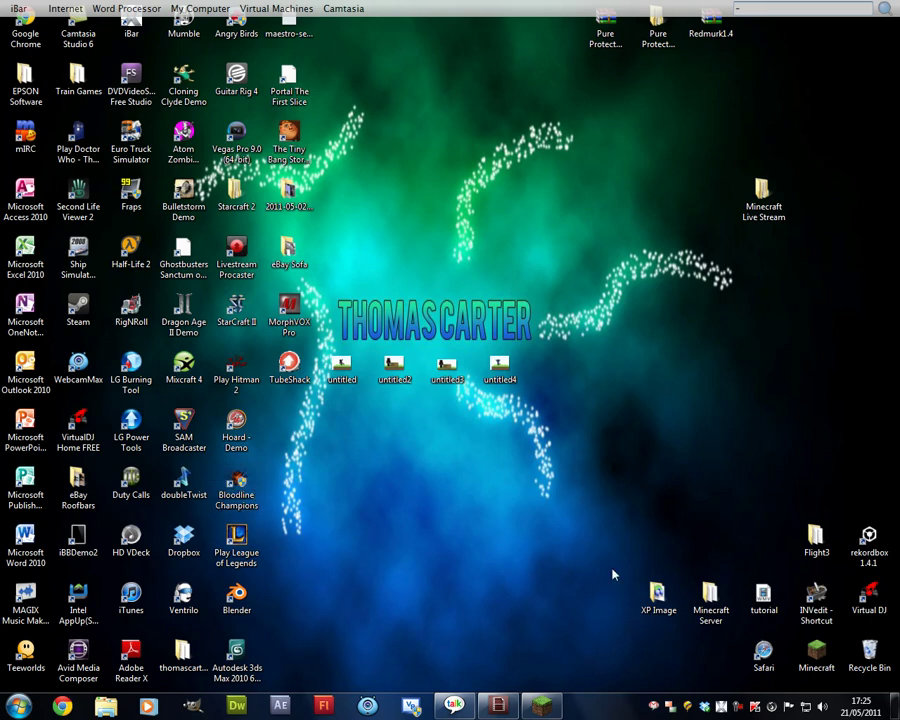
pyautogui.click(541, 706)
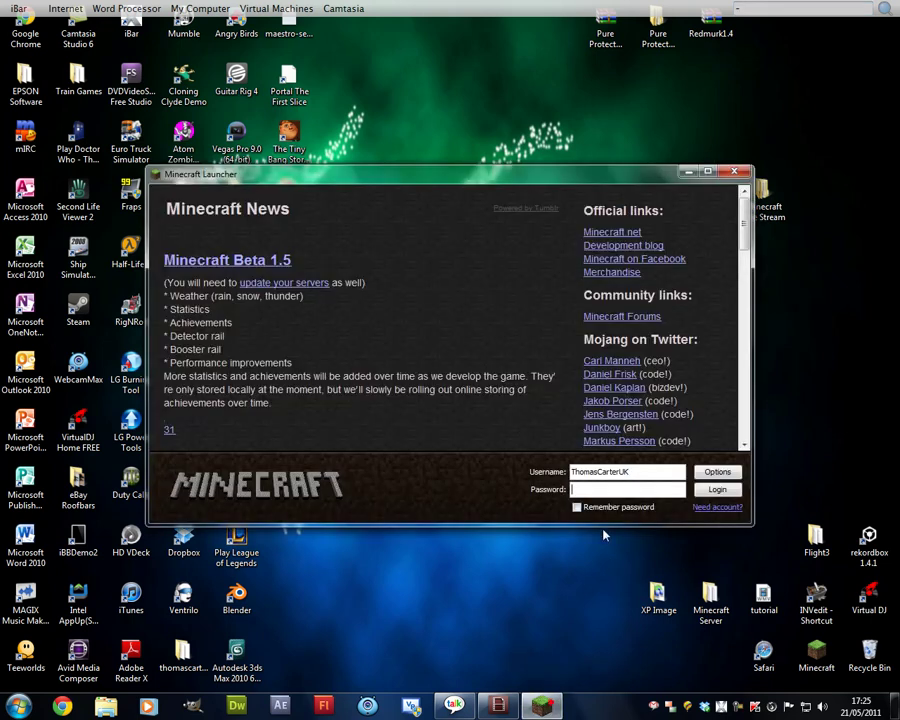
pyautogui.click(611, 492)
pyautogui.write('********')
pyautogui.press('Return')
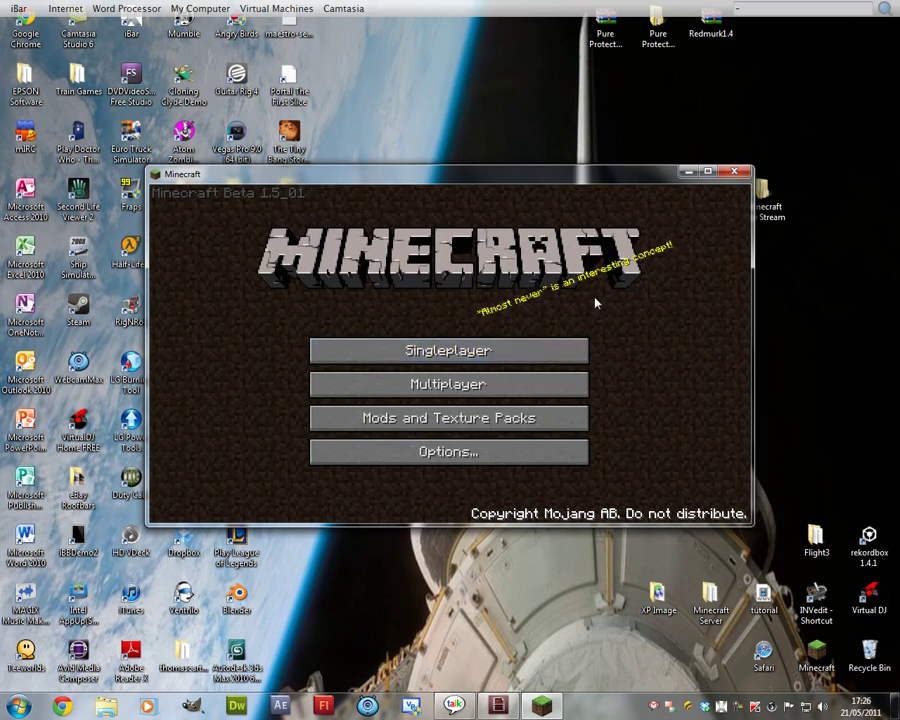
# Join a multiplayer game and save an in-game screenshot with the interface hidden, restoring the interface after the capture
pyautogui.click(497, 384)
pyautogui.click(505, 435)
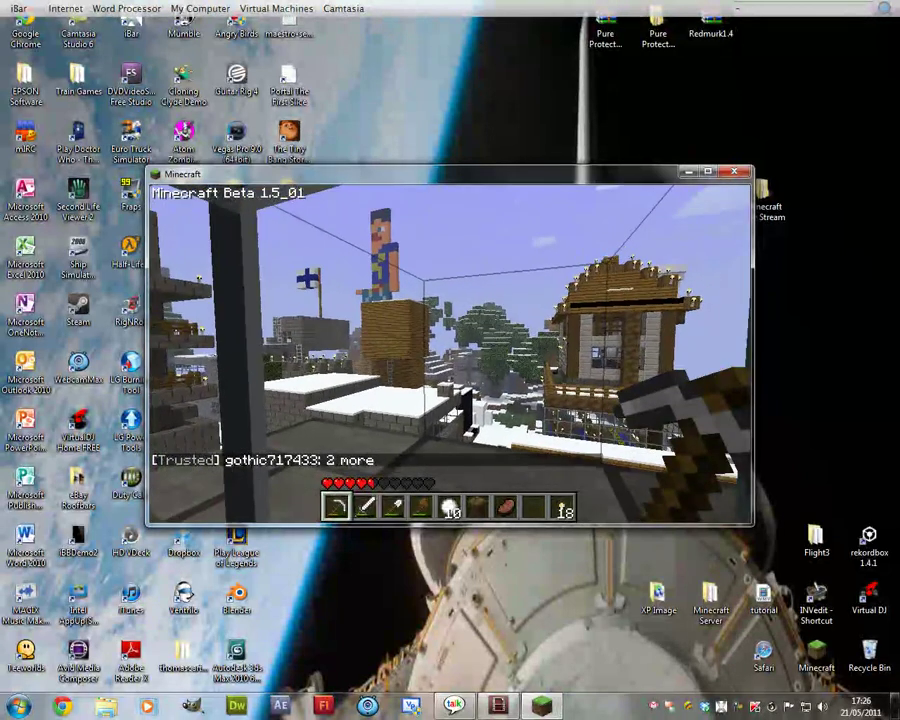
pyautogui.press('F1')
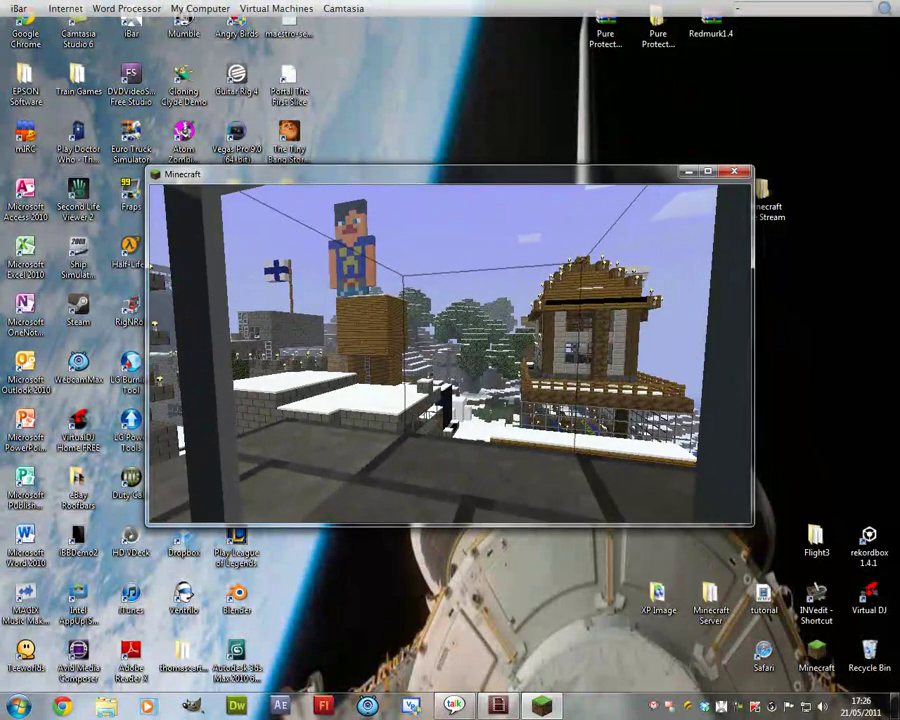
pyautogui.press('F2')
pyautogui.press('F1')
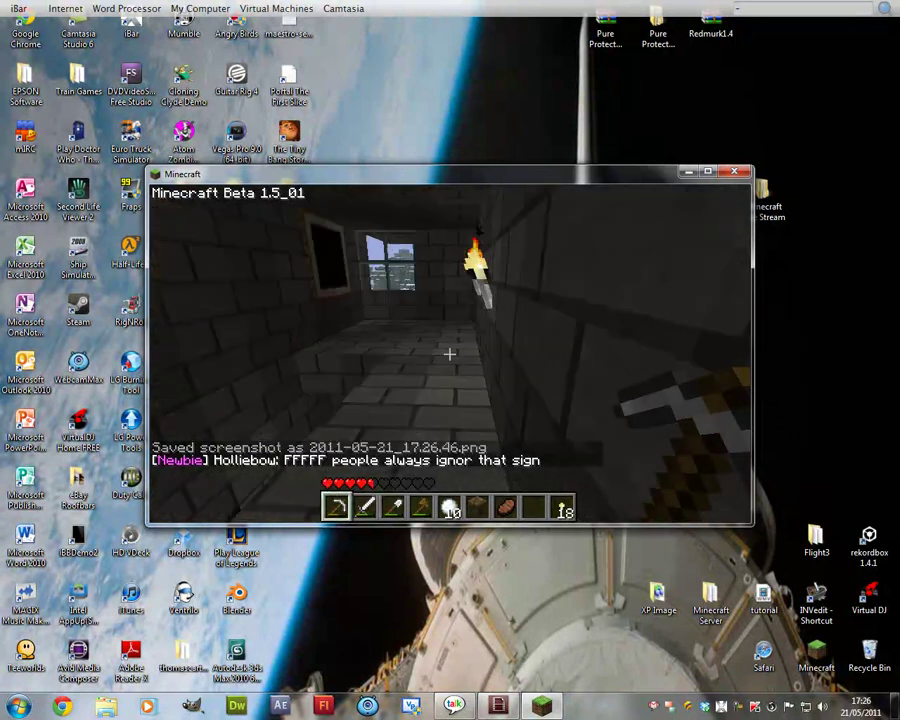
# Walk through the stone building, exit Minecraft and switch back to the encoding queue in Adobe Media Encoder
pyautogui.press('w')
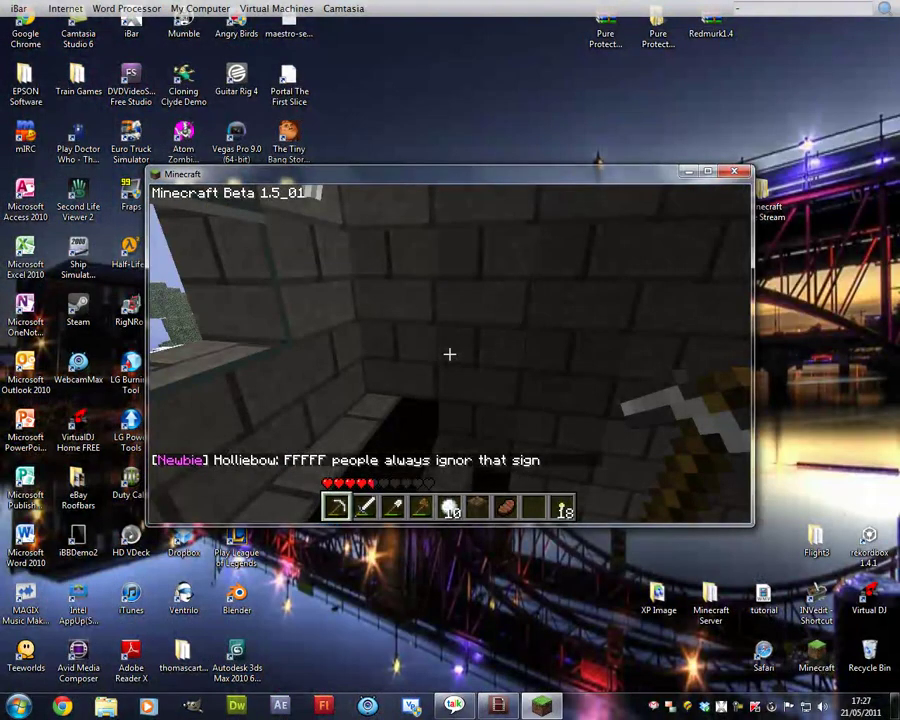
pyautogui.press('Escape')
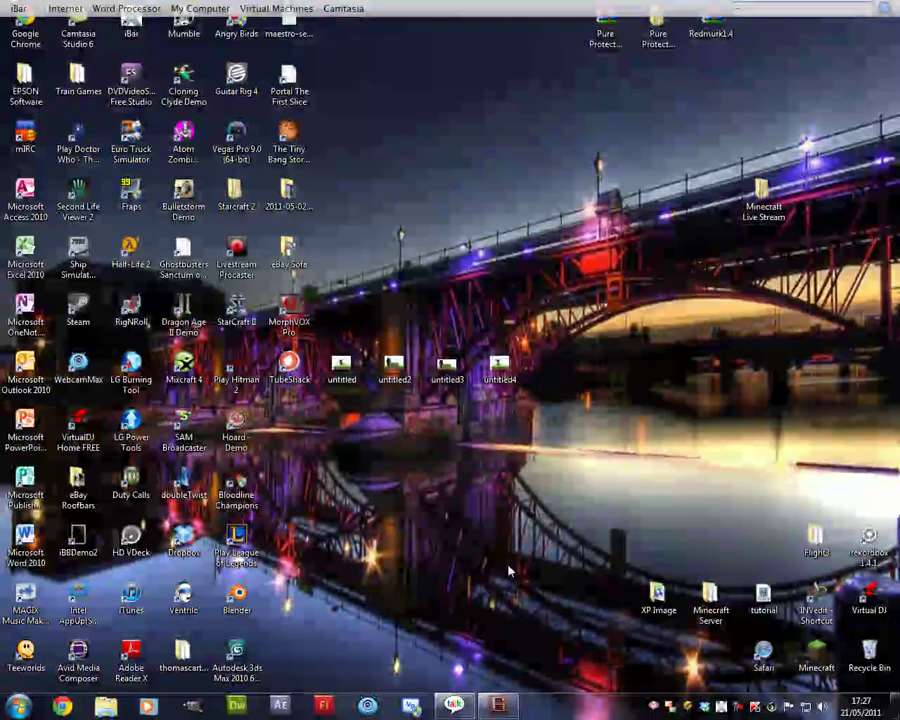
pyautogui.click(498, 705)
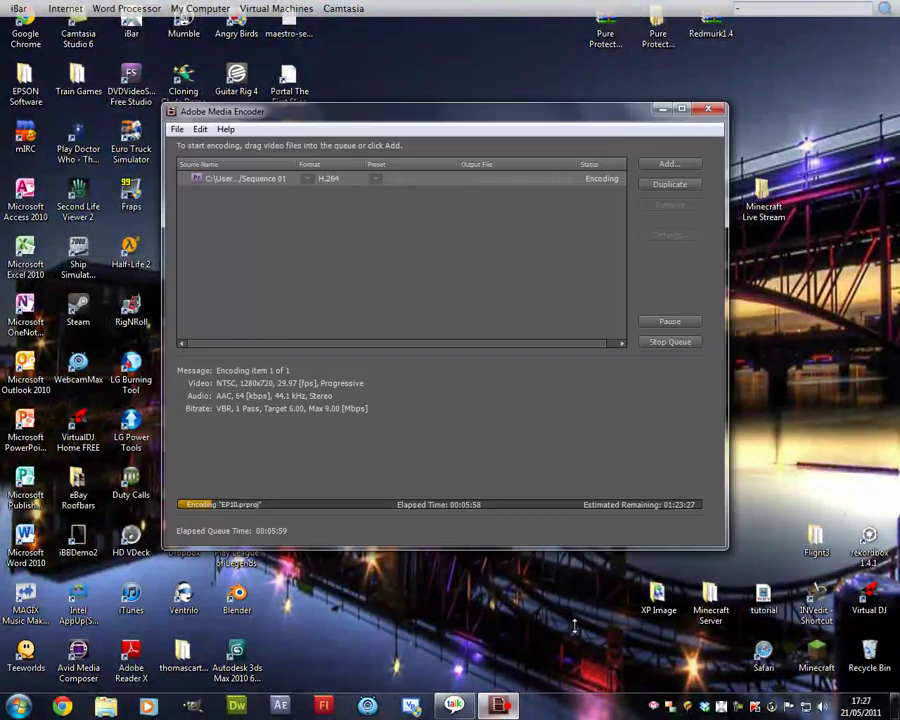